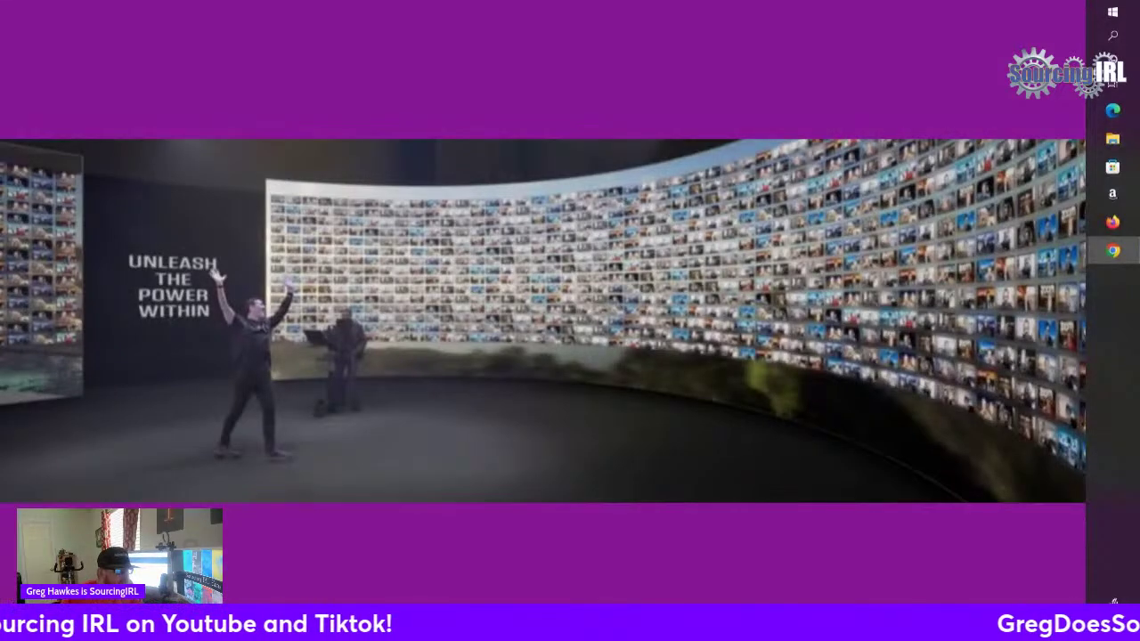
# Step: Open Chrome in a maximized window and ask the You.com assistant about OFSAA
pyautogui.click(1113, 250)
pyautogui.moveTo(405, 401); pyautogui.dragTo(709, 111)
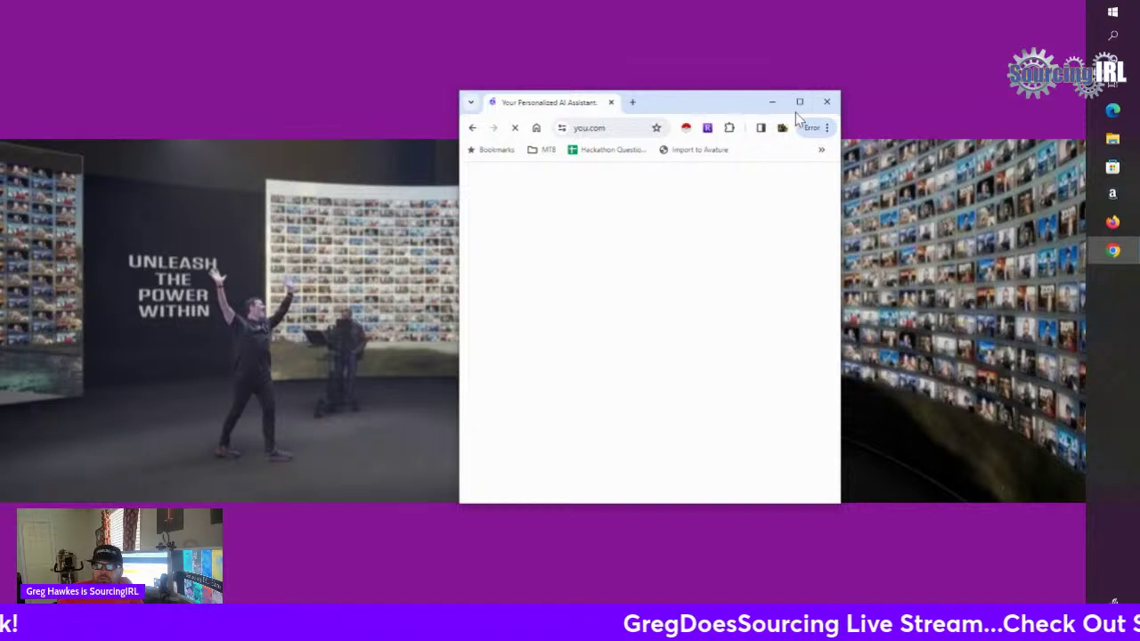
pyautogui.click(799, 103)
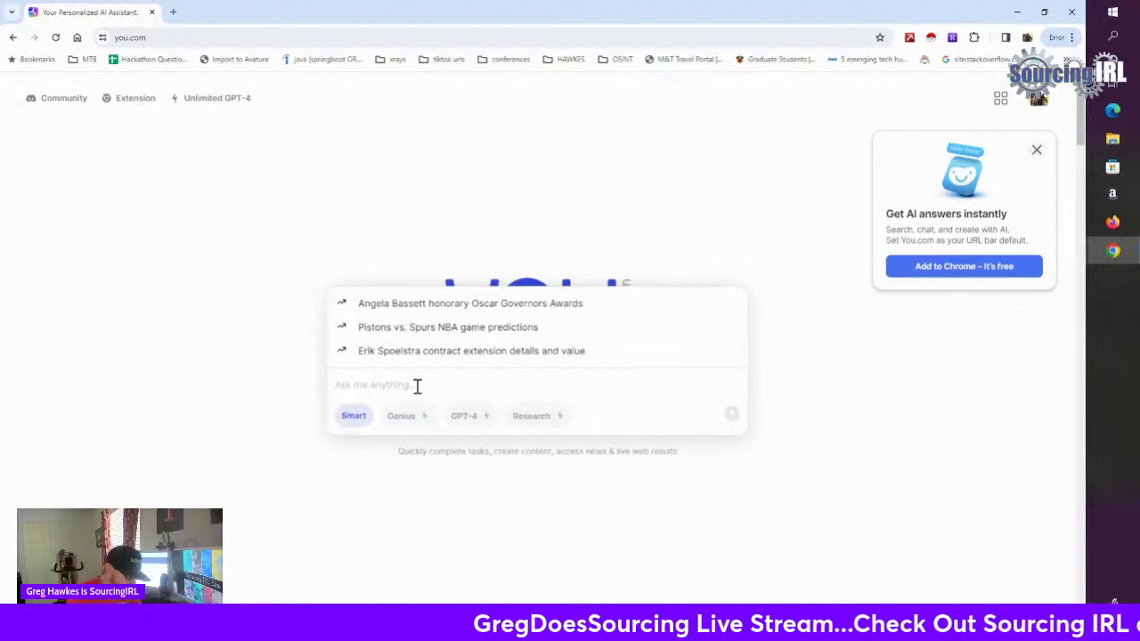
pyautogui.write('OFSAA')
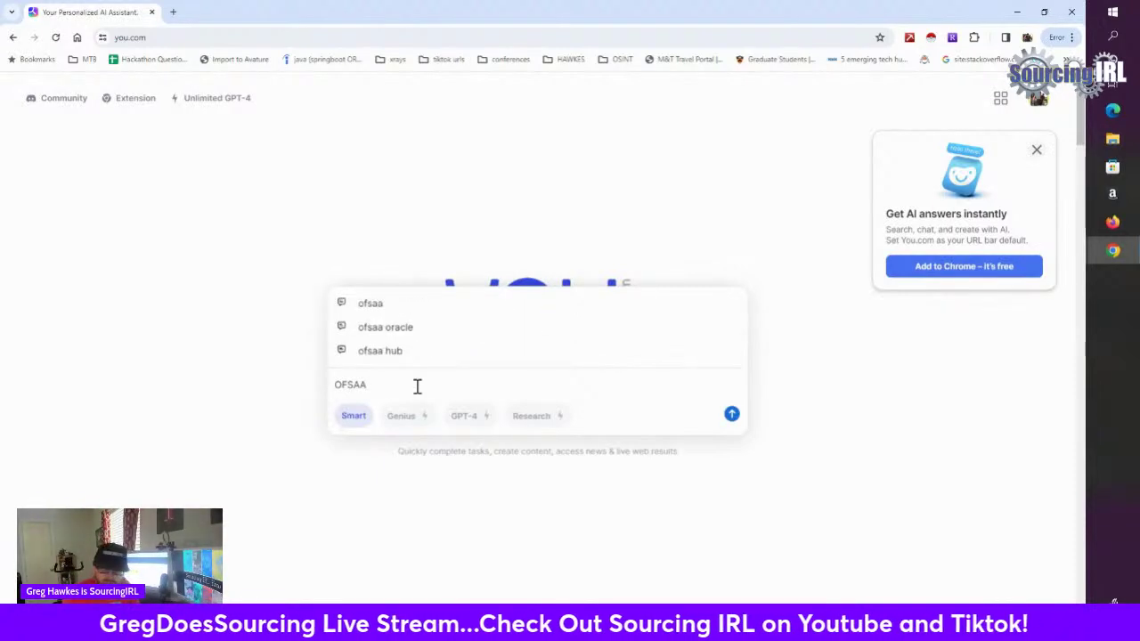
pyautogui.press('Return')
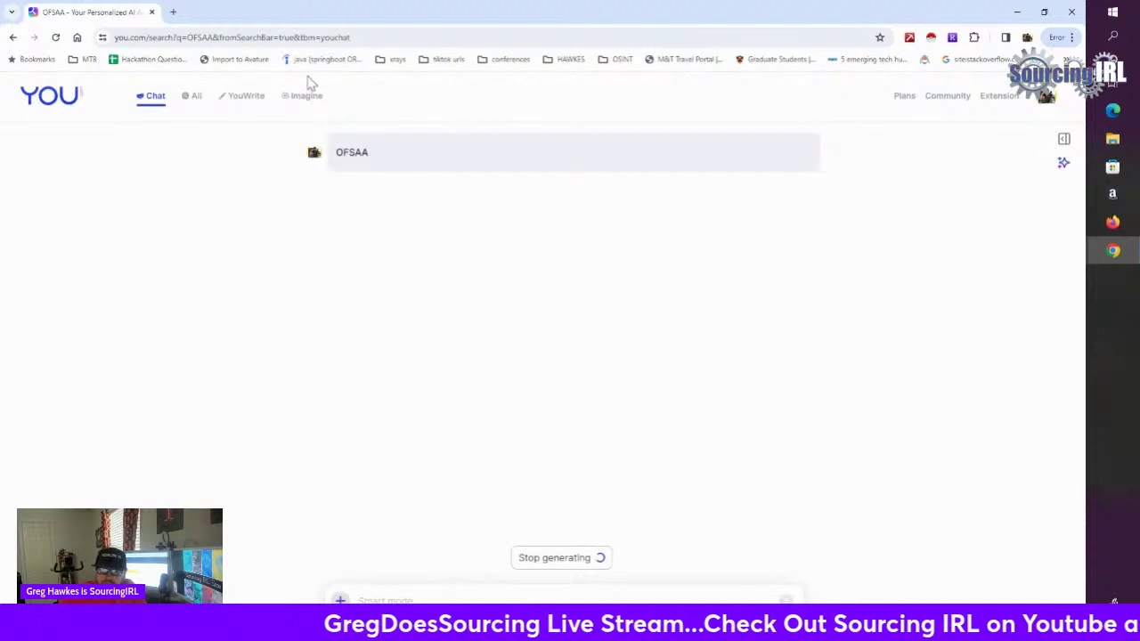
# Step: Search Google for "OFSAA Engineers" in a new tab
pyautogui.hotkey('ctrl', 't')
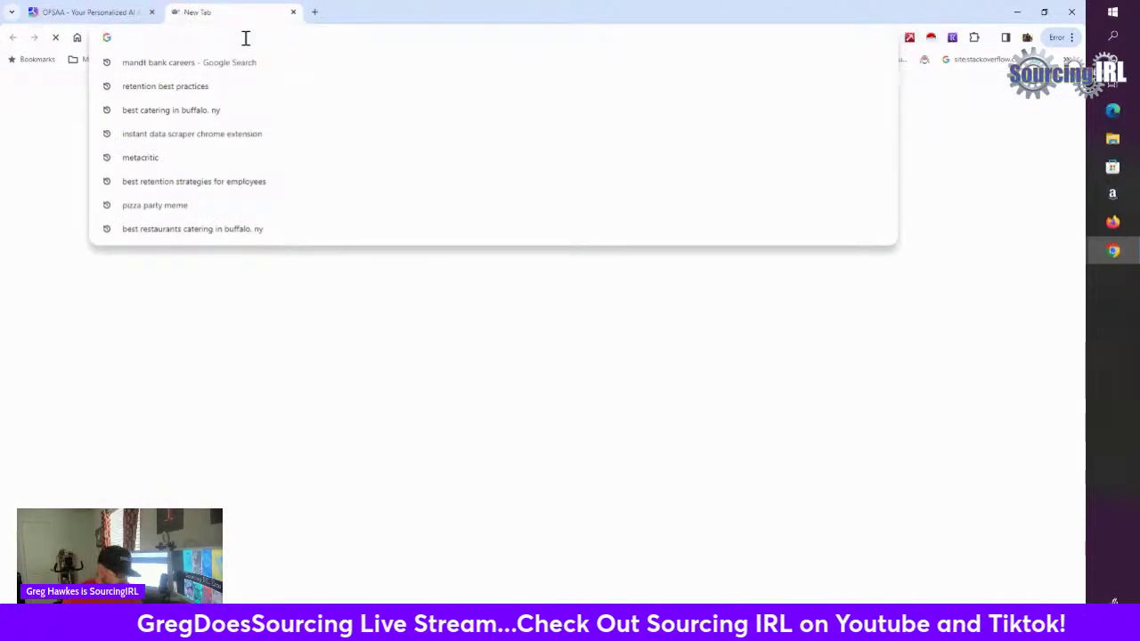
pyautogui.write('OFSAA')
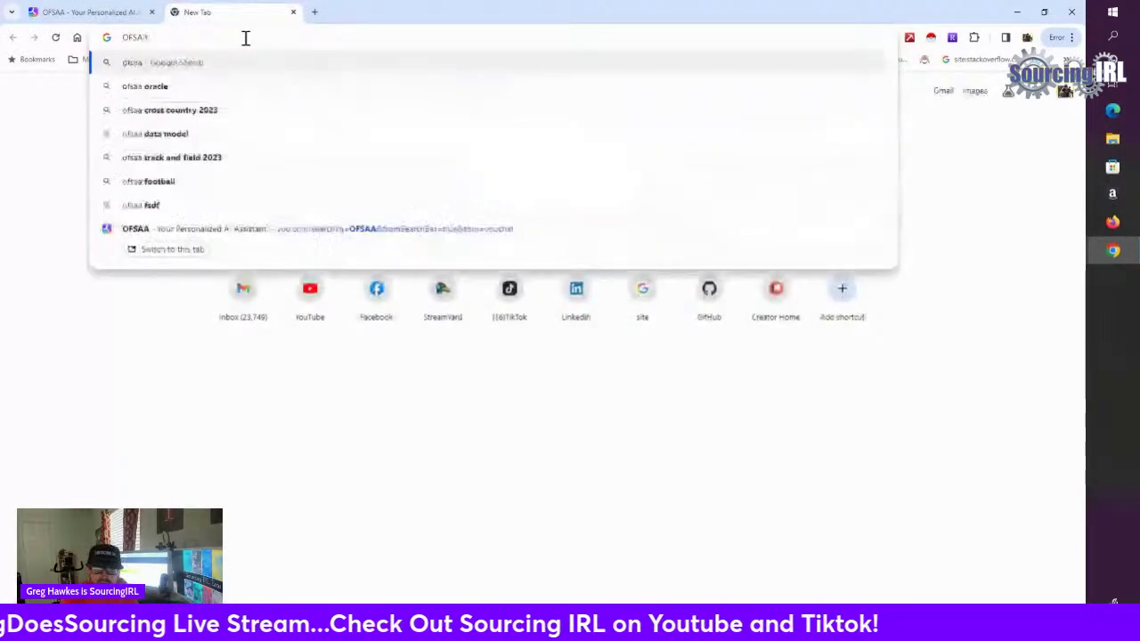
pyautogui.write(' Enginee')
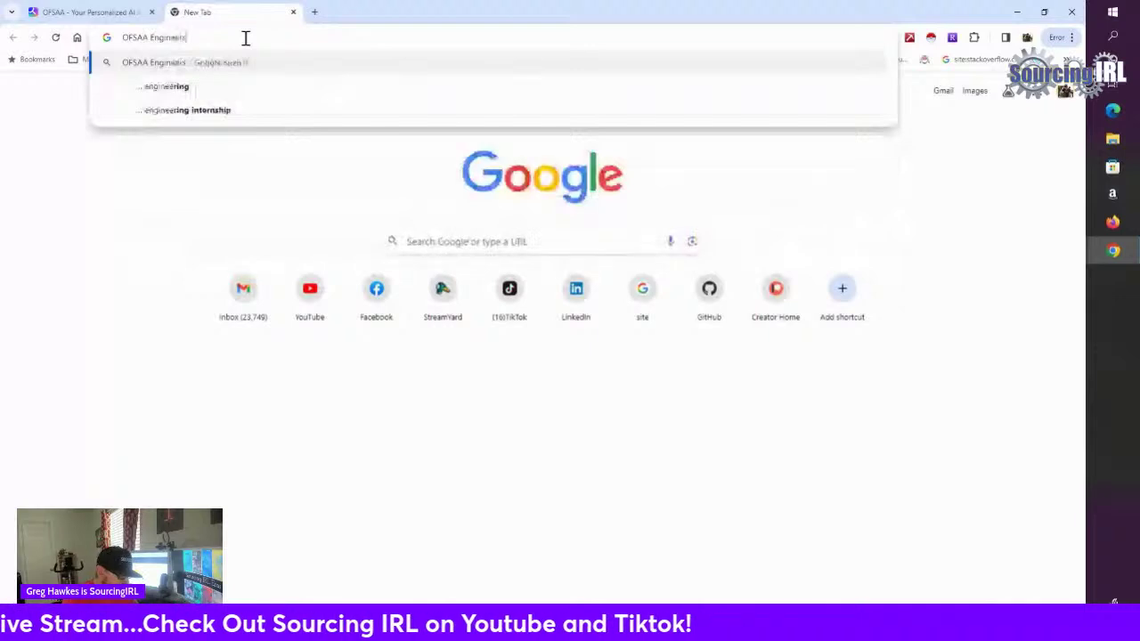
pyautogui.write('rs')
pyautogui.press('Return')
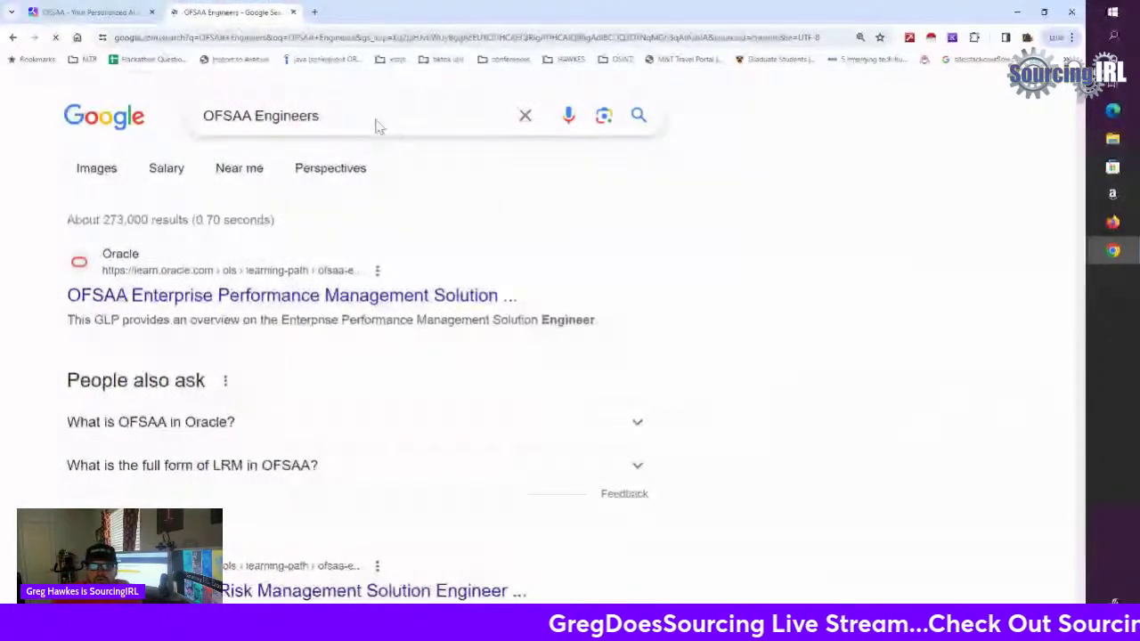
# Step: Refine the Google search to "OFSAA Engineers location:buffalo"
pyautogui.click(402, 122)
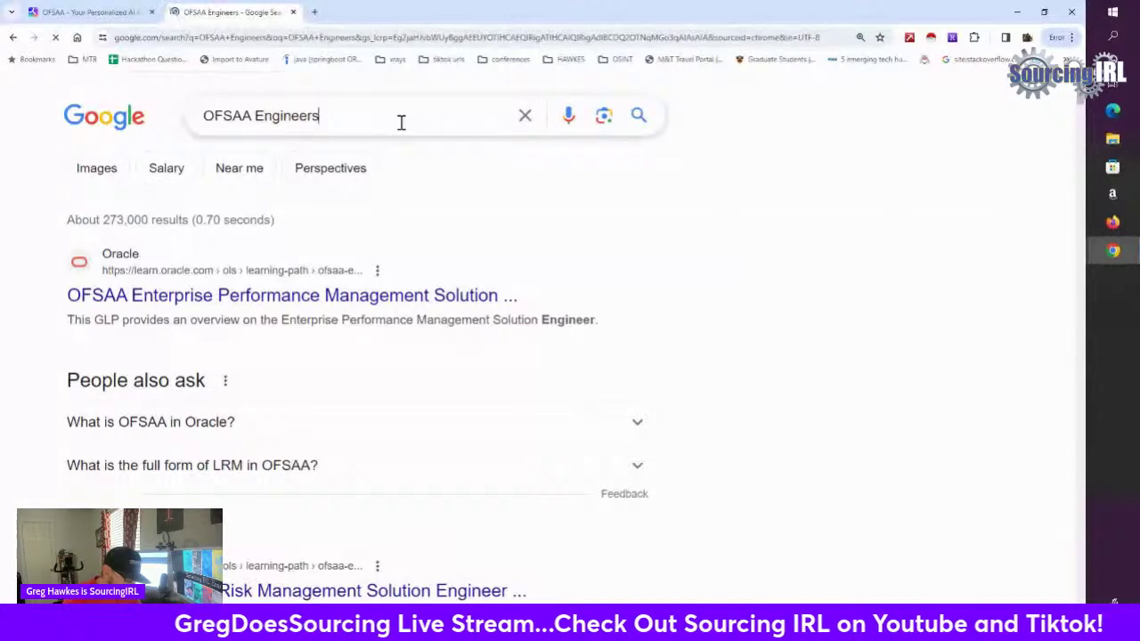
pyautogui.write('loca')
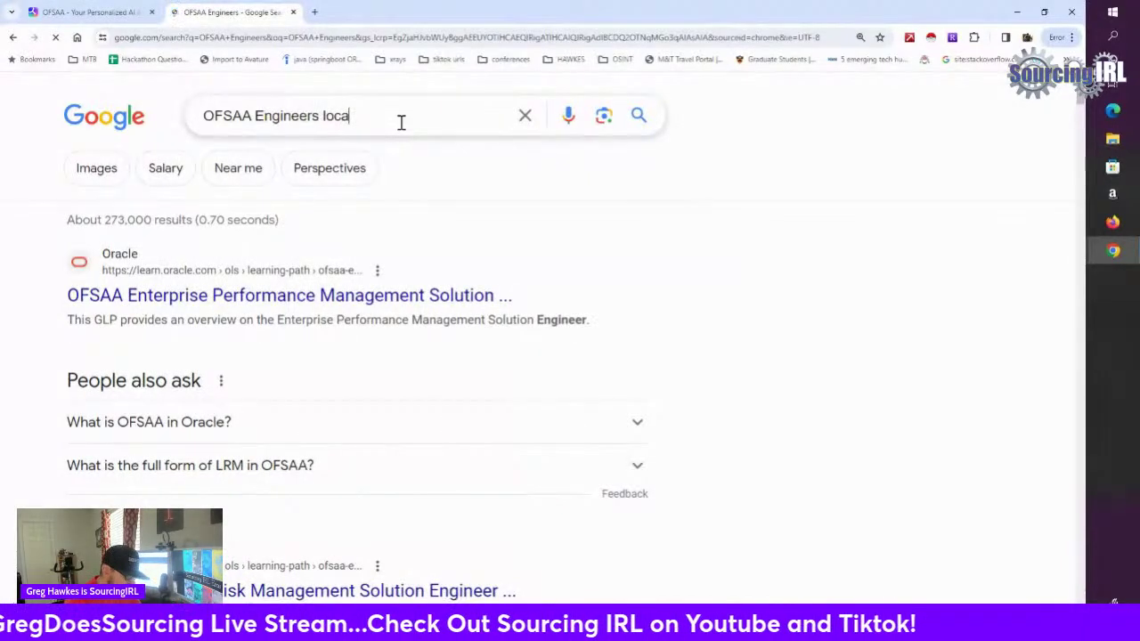
pyautogui.write('tion:bu')
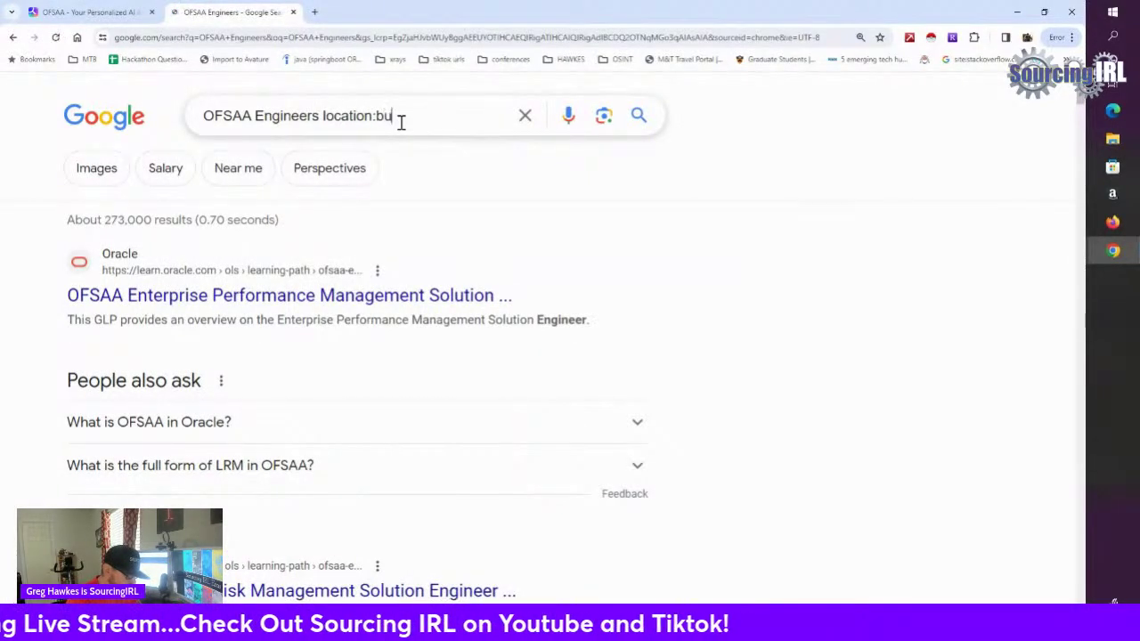
pyautogui.write('ffalo')
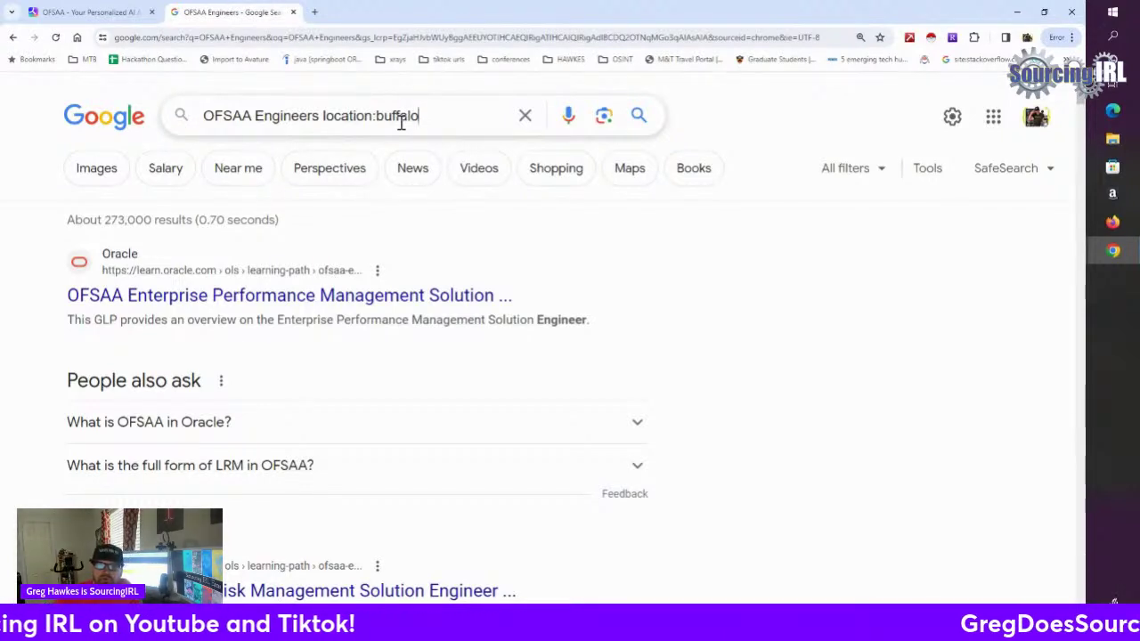
pyautogui.press('Return')
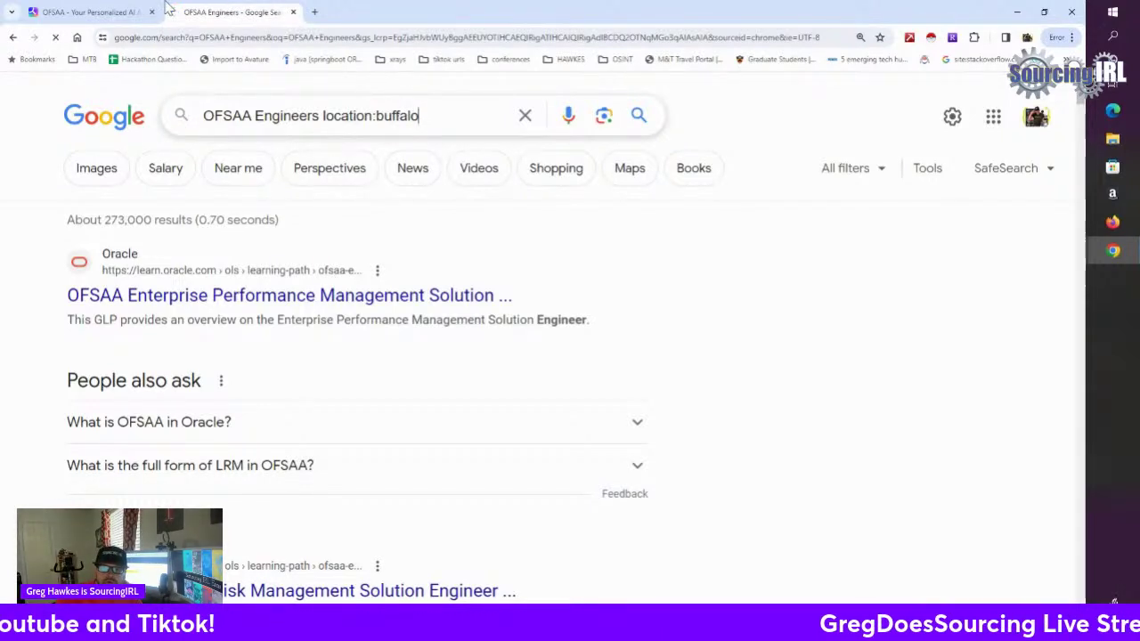
# Step: Review the first Buffalo search results and open the Built In "OFSAA FSDF Specialist at Cognizant" result in a new tab
pyautogui.click(96, 13)
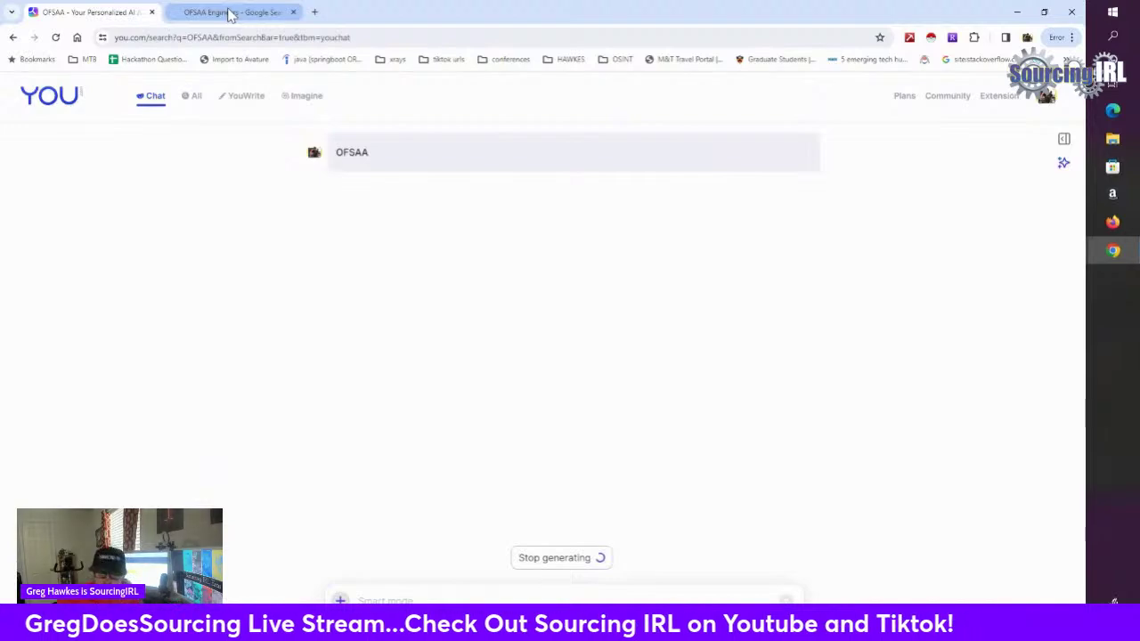
pyautogui.click(229, 14)
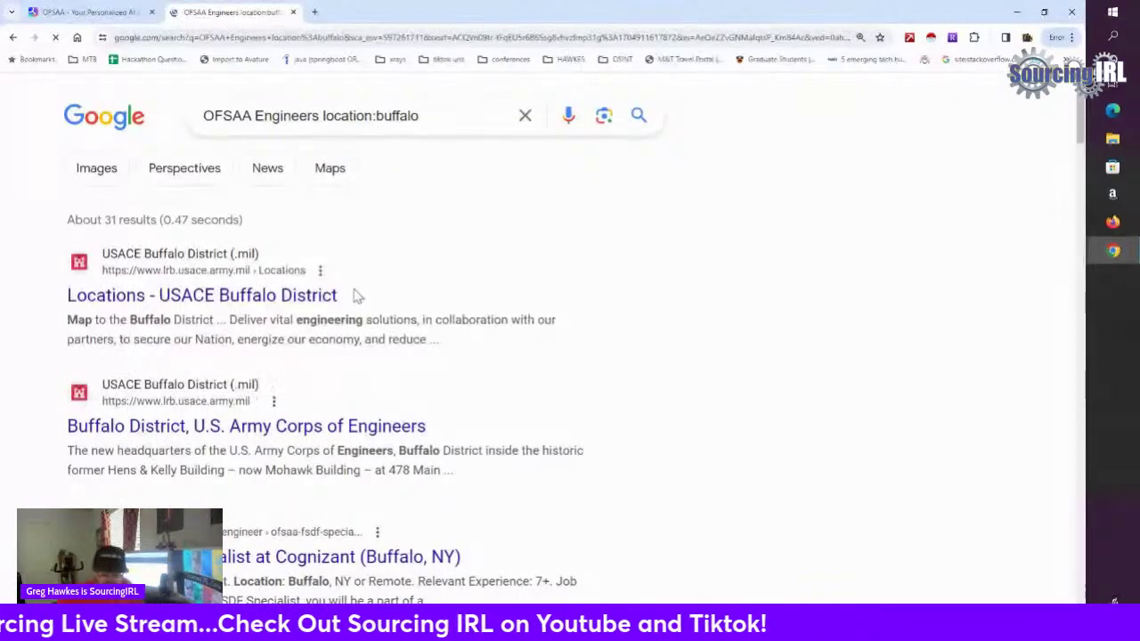
pyautogui.scroll(-3, 354, 305)
pyautogui.scroll(-2, 354, 305)
pyautogui.scroll(1, 359, 309)
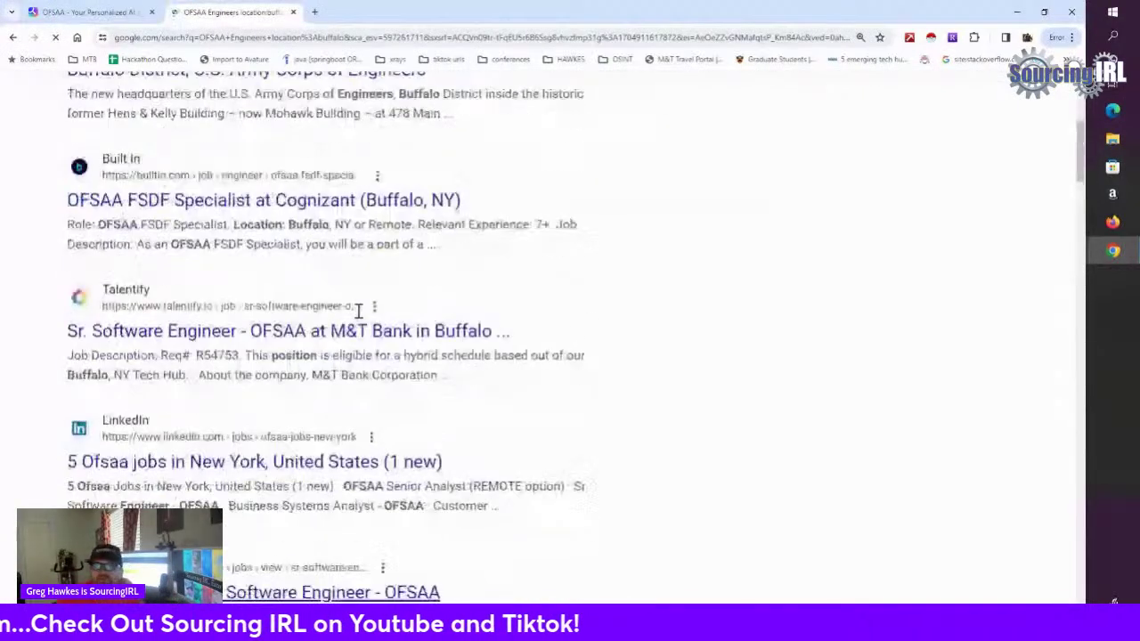
pyautogui.scroll(3, 345, 367)
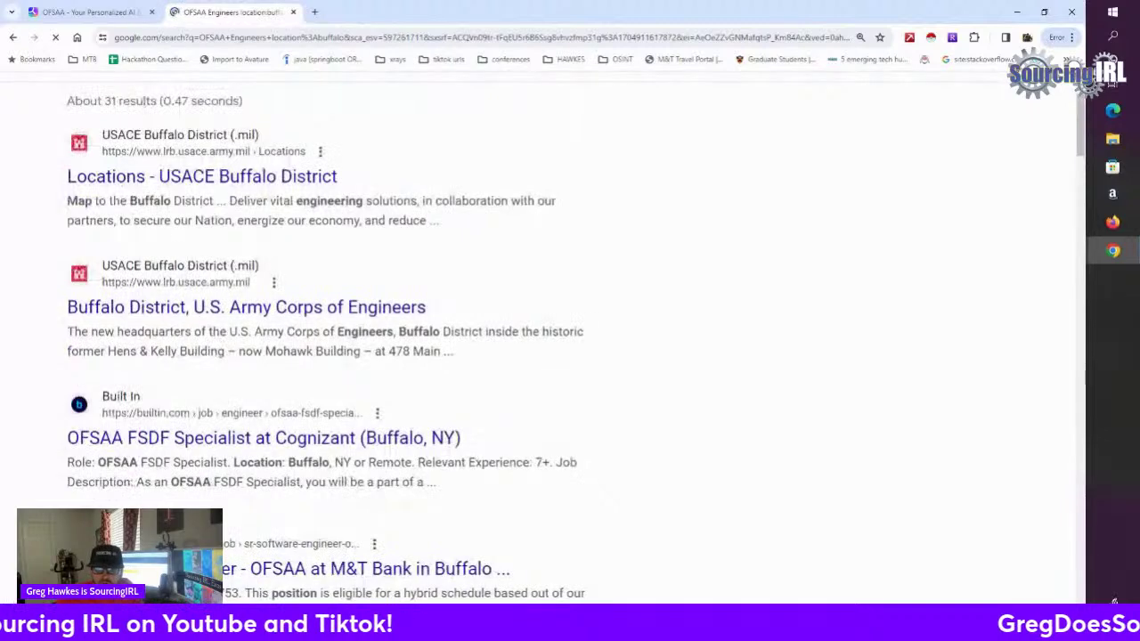
pyautogui.scroll(1, 530, 551)
pyautogui.scroll(-1, 446, 517)
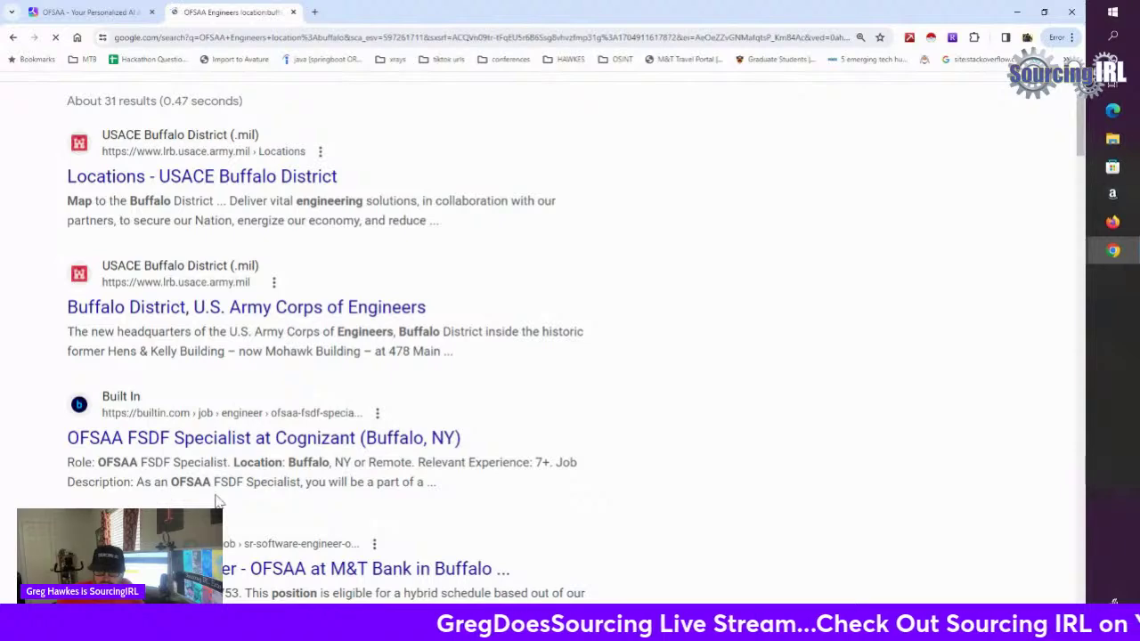
pyautogui.scroll(1, 288, 451)
pyautogui.scroll(-1, 259, 499)
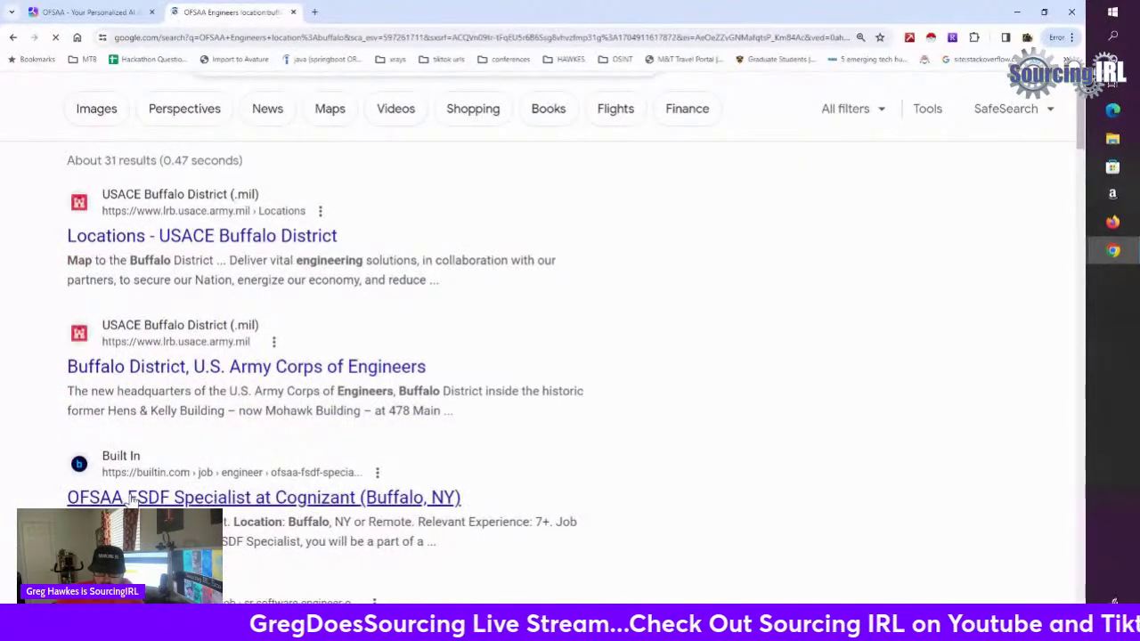
pyautogui.rightClick(134, 495)
pyautogui.click(191, 345)
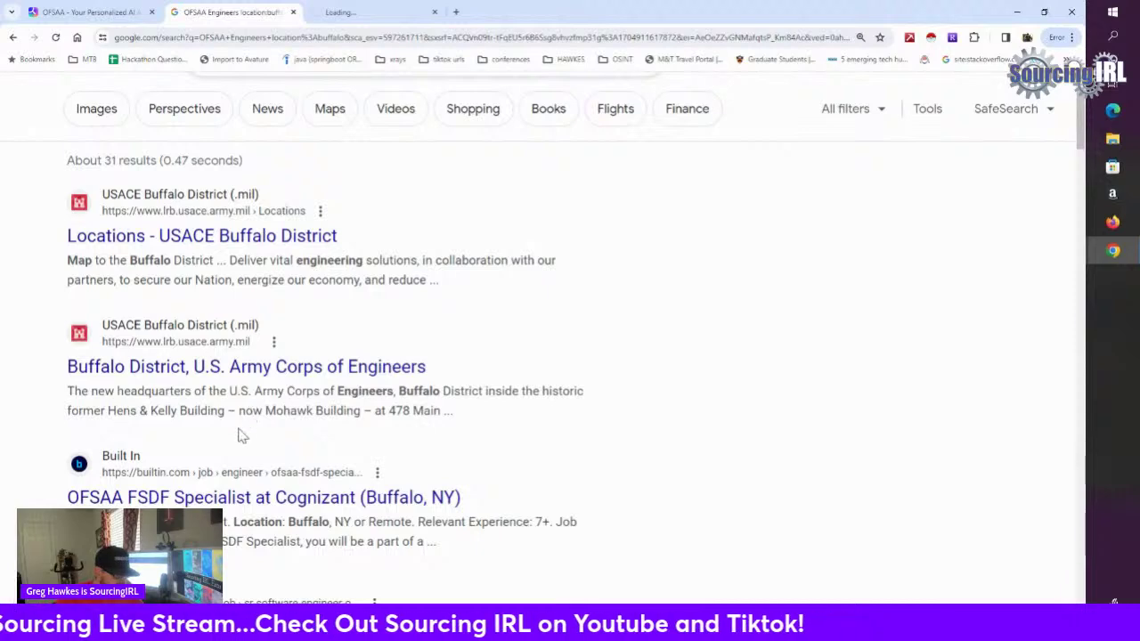
# Step: Look further through the Buffalo results and open the wm schutt "Land Surveyors & Civil Engineers" page in a new tab
pyautogui.scroll(-2, 242, 433)
pyautogui.scroll(-5, 281, 463)
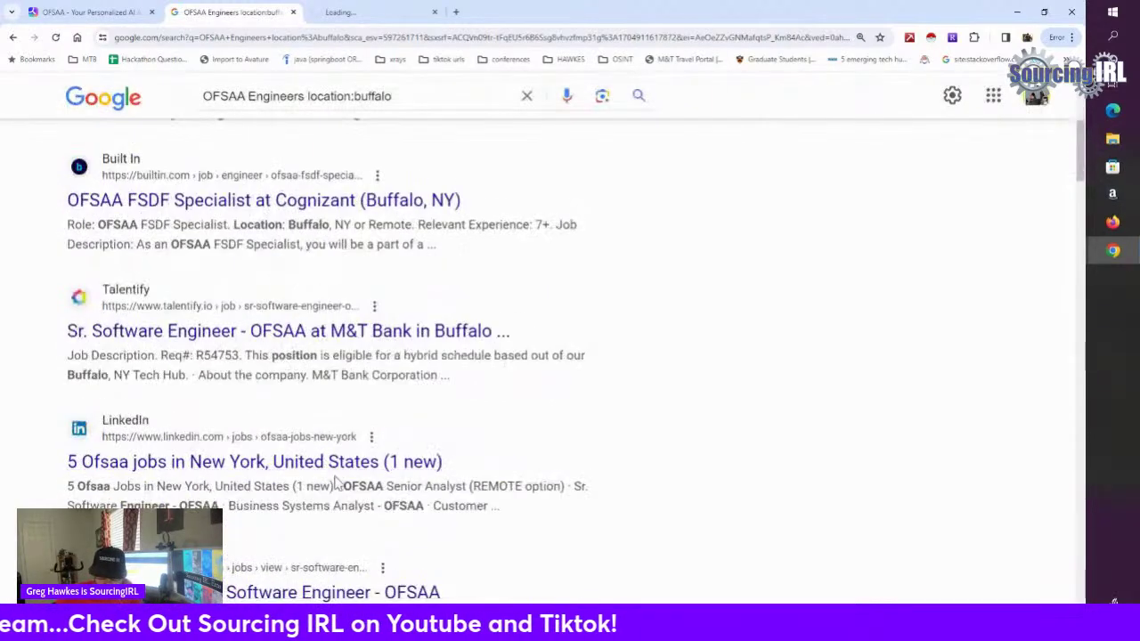
pyautogui.scroll(-3, 299, 489)
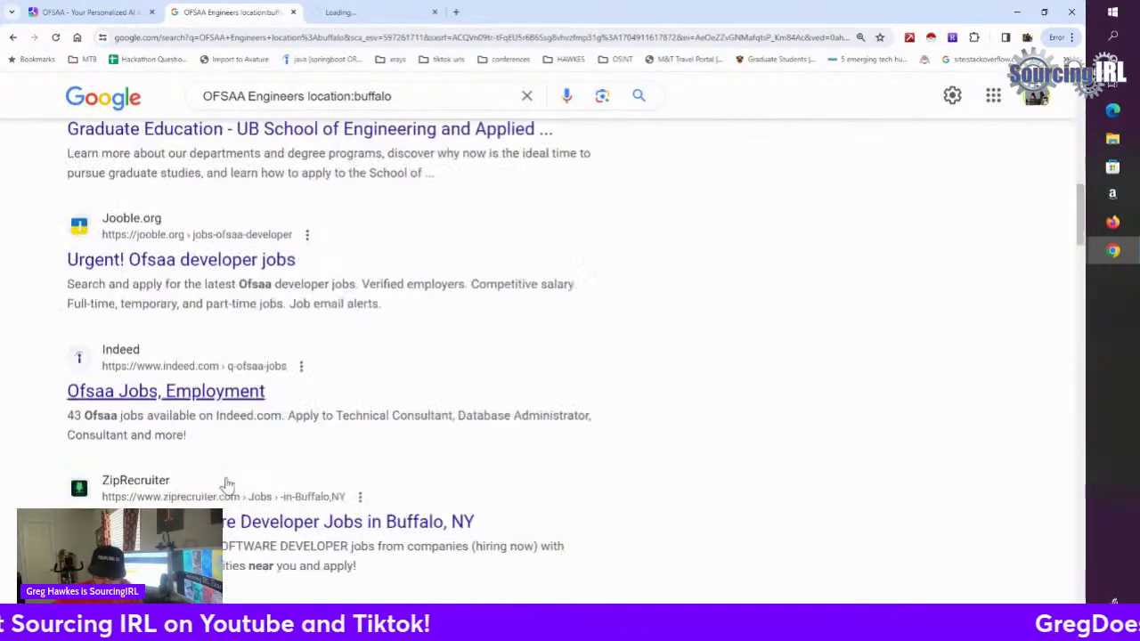
pyautogui.scroll(-2, 249, 392)
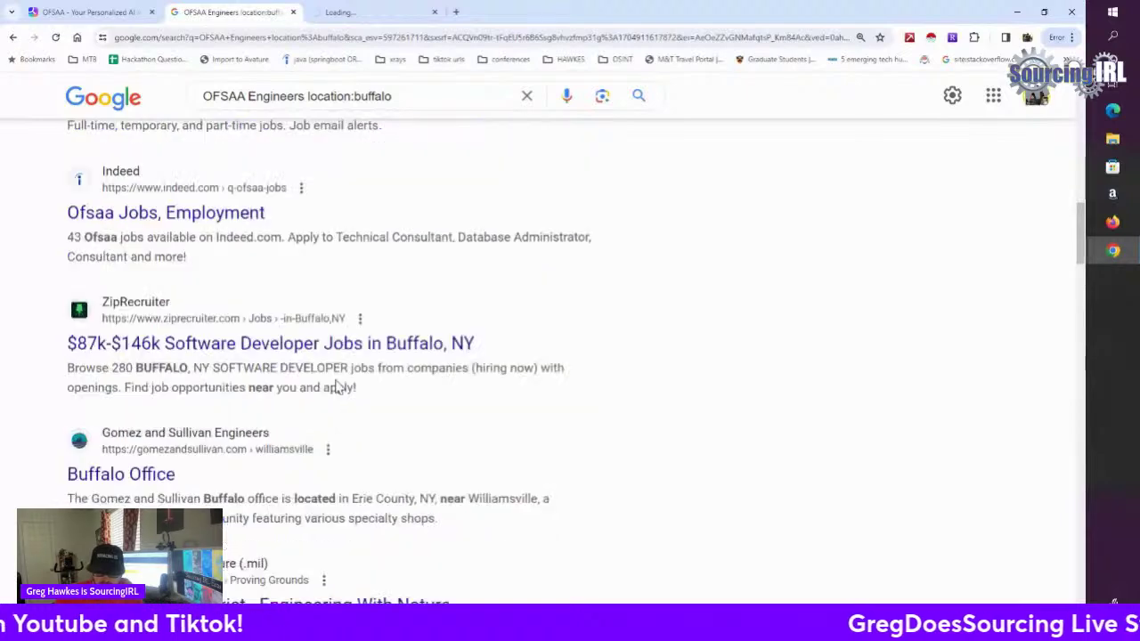
pyautogui.scroll(-2, 339, 383)
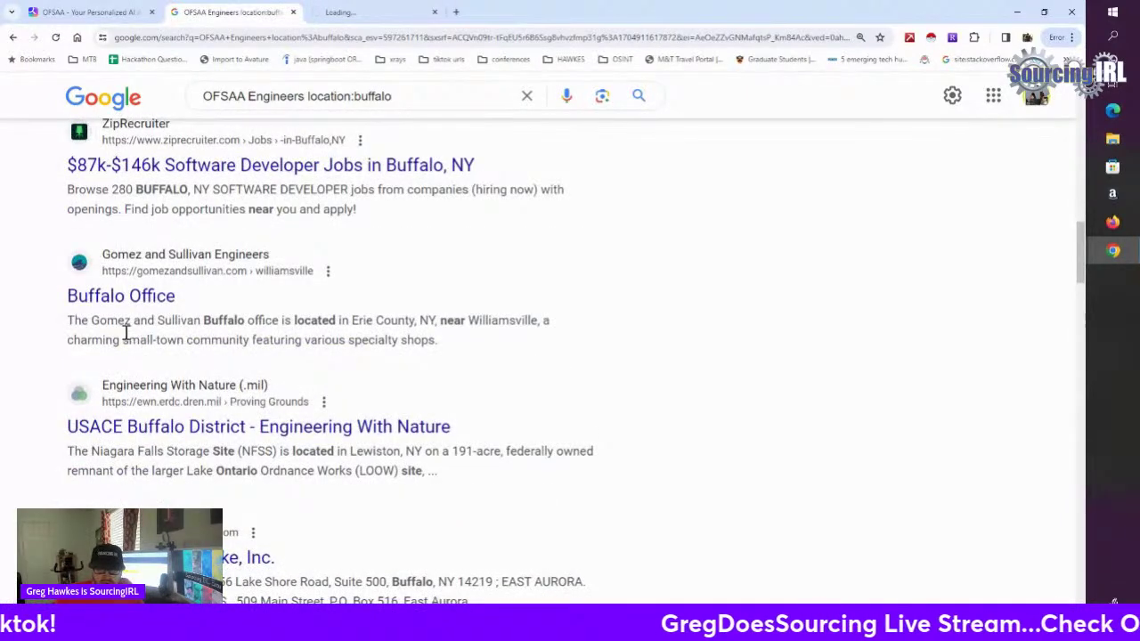
pyautogui.scroll(-1, 267, 314)
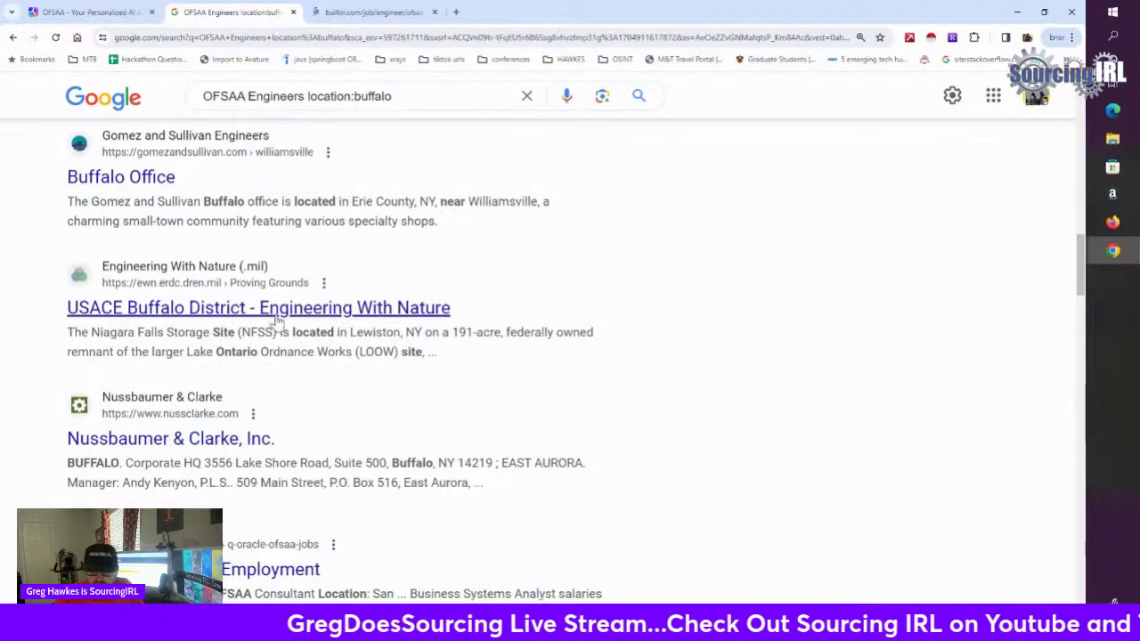
pyautogui.scroll(-1, 280, 322)
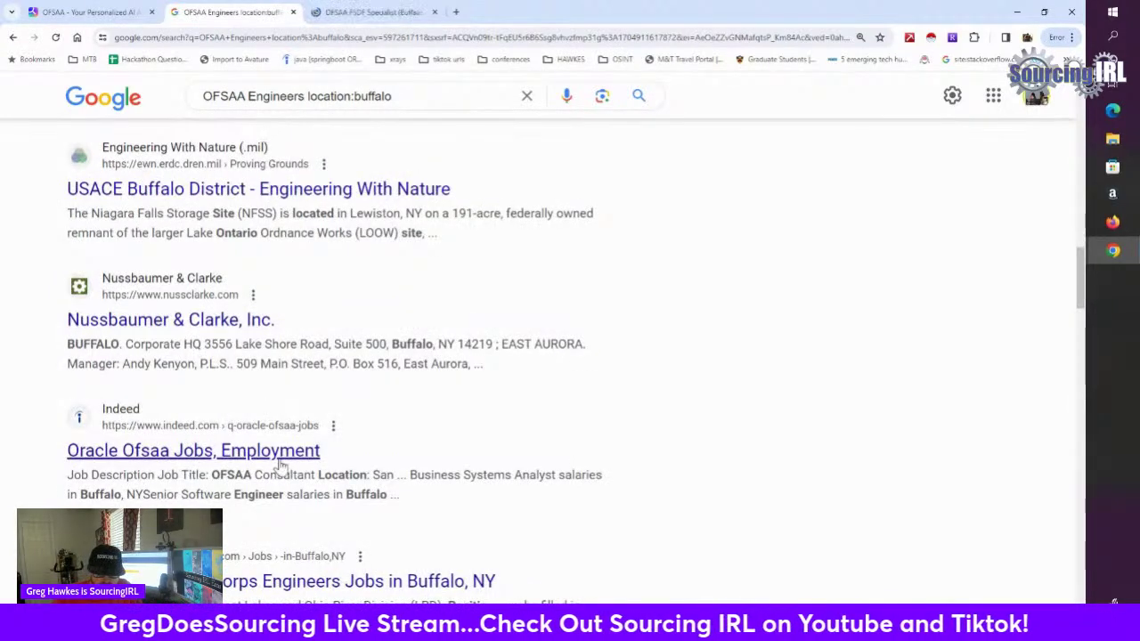
pyautogui.scroll(-1, 267, 455)
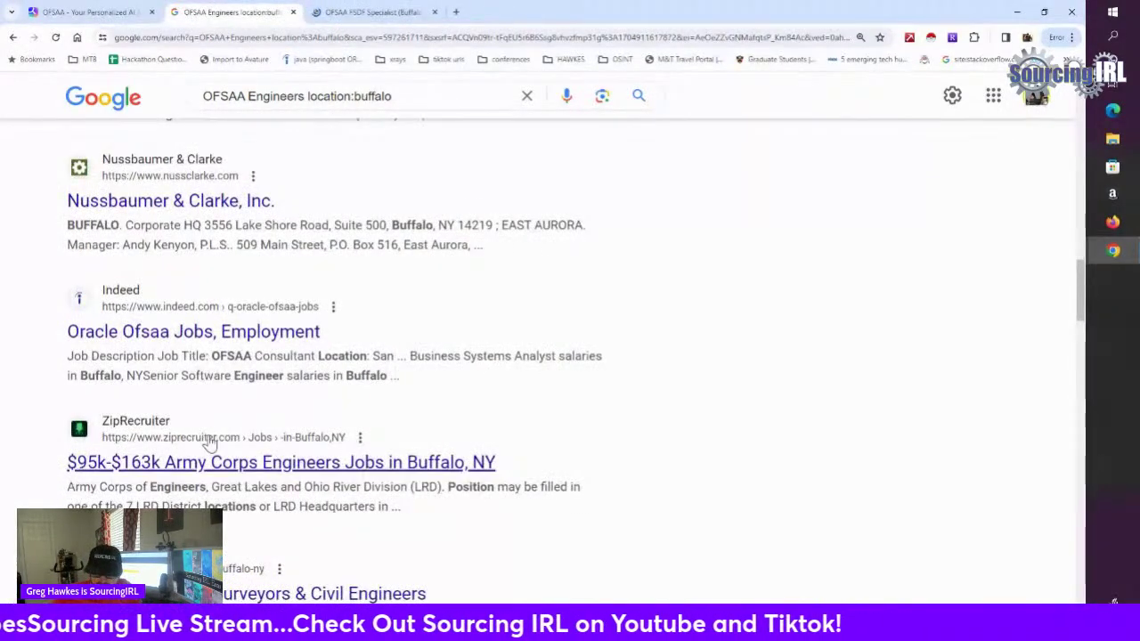
pyautogui.scroll(-2, 209, 436)
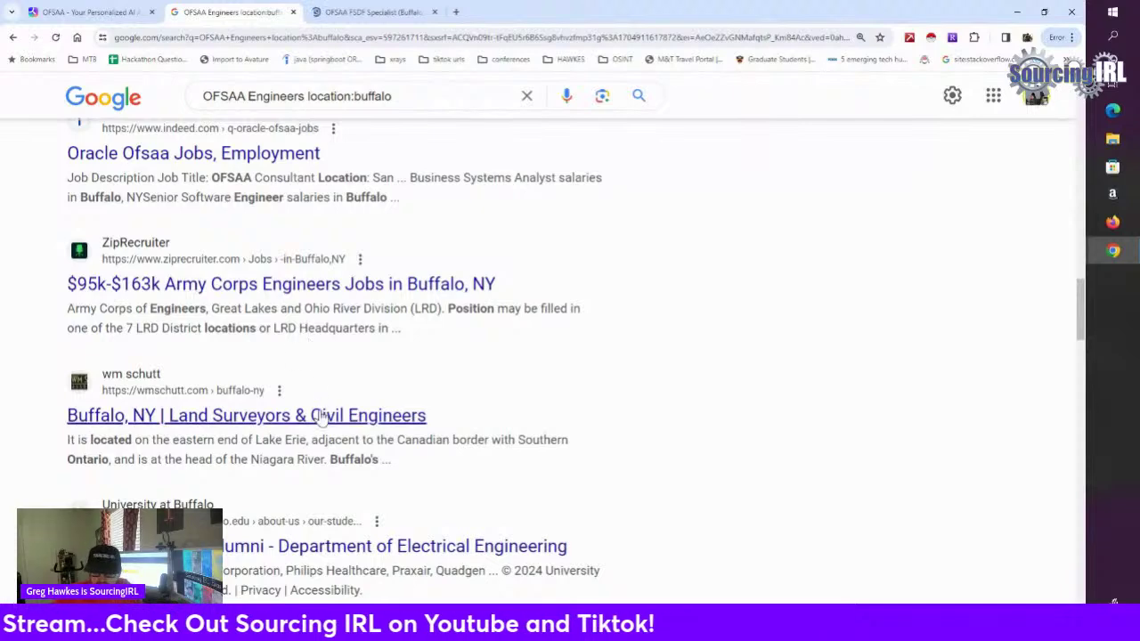
pyautogui.rightClick(221, 431)
pyautogui.click(276, 445)
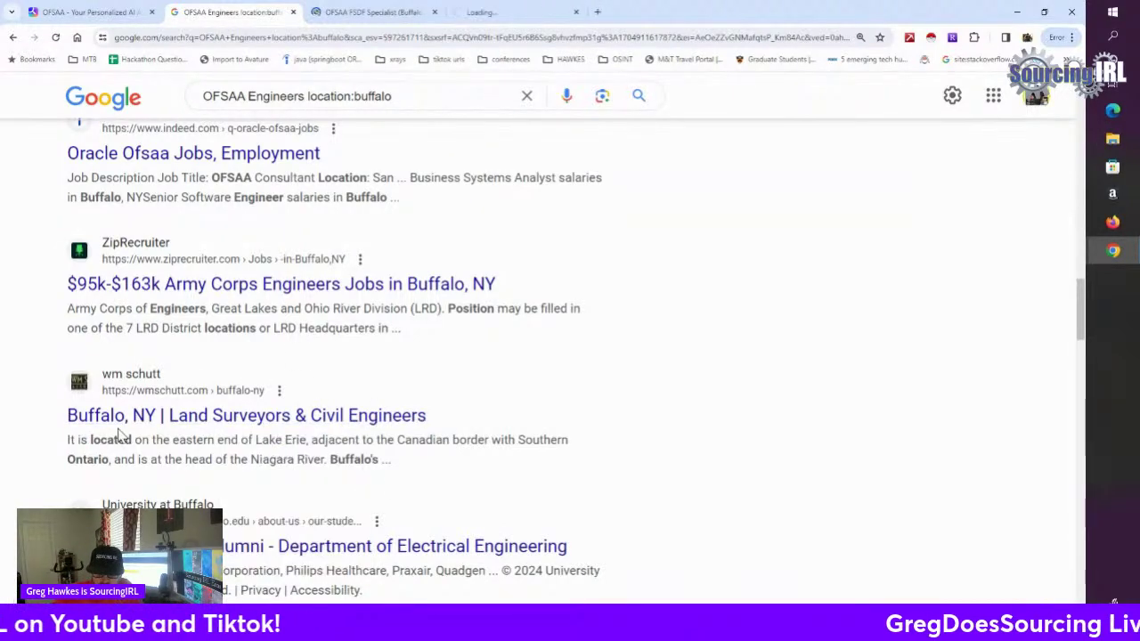
# Step: Return to the start of the search results and view the opened OFSAA FSDF Specialist job page
pyautogui.scroll(10, 402, 214)
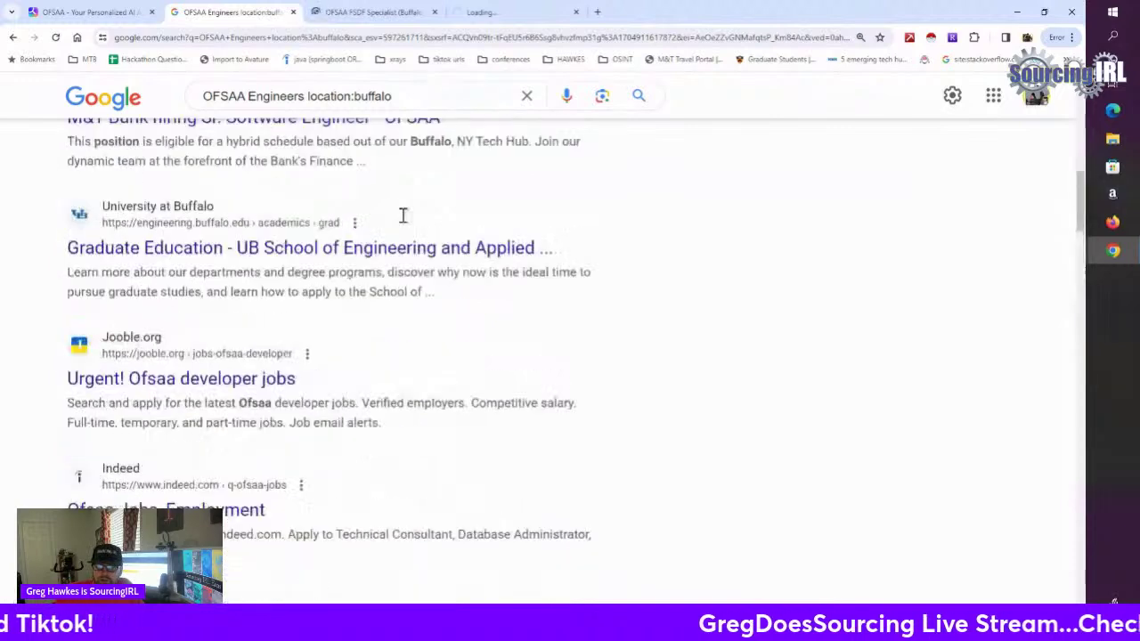
pyautogui.scroll(5, 401, 218)
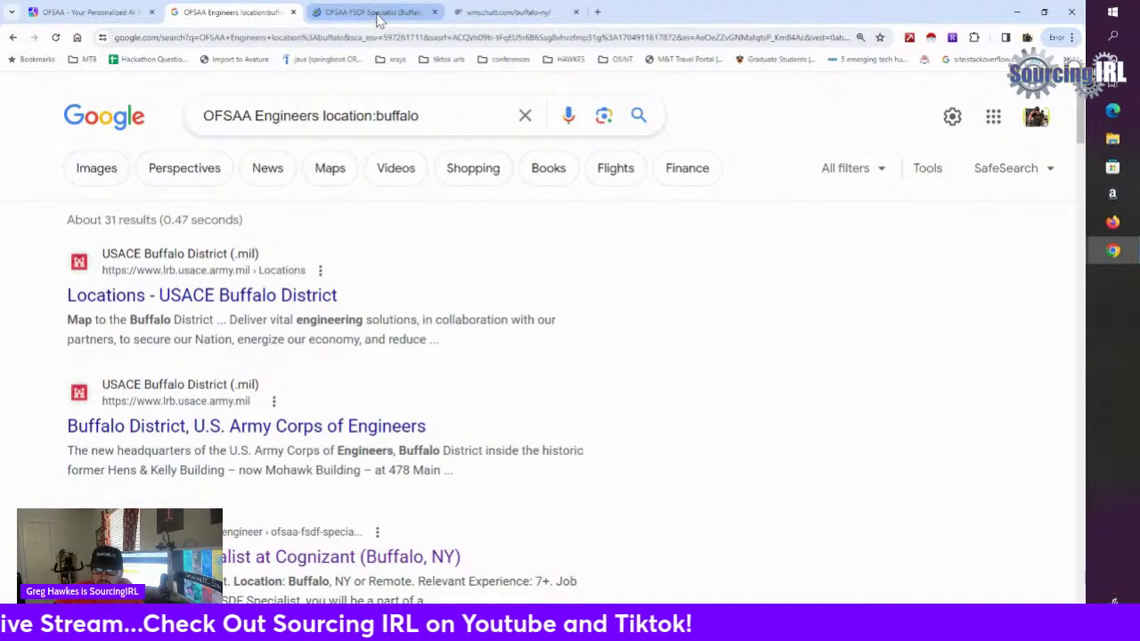
pyautogui.click(378, 14)
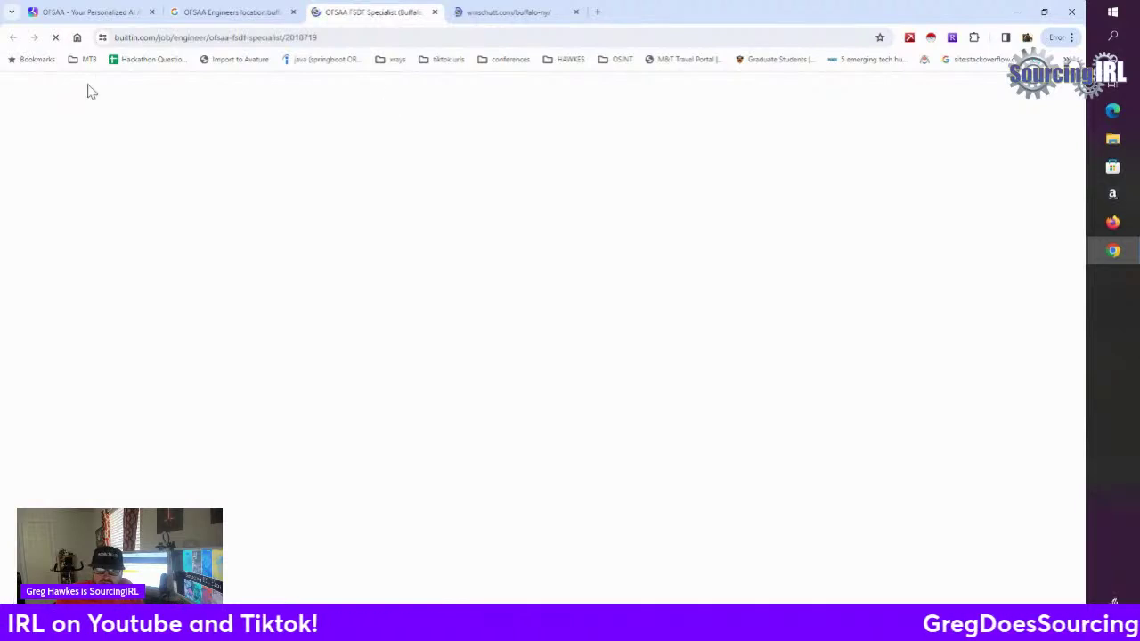
# Step: Read through the You.com answer on OFSAA, from its overview to the summary and suggested follow-up questions
pyautogui.click(91, 14)
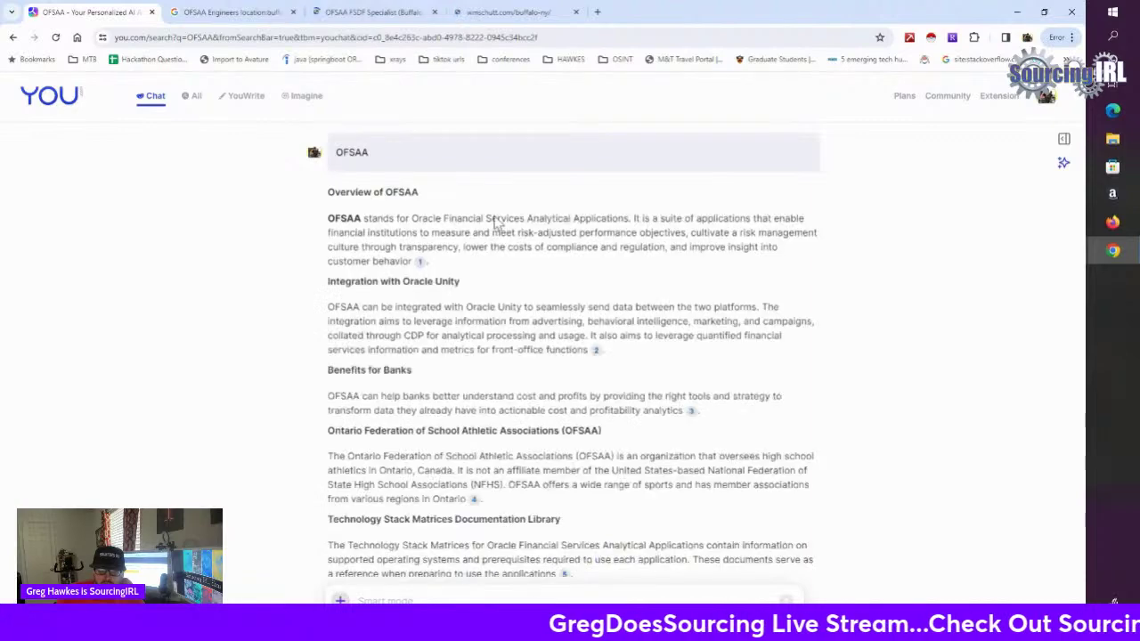
pyautogui.scroll(-3, 506, 243)
pyautogui.scroll(3, 472, 229)
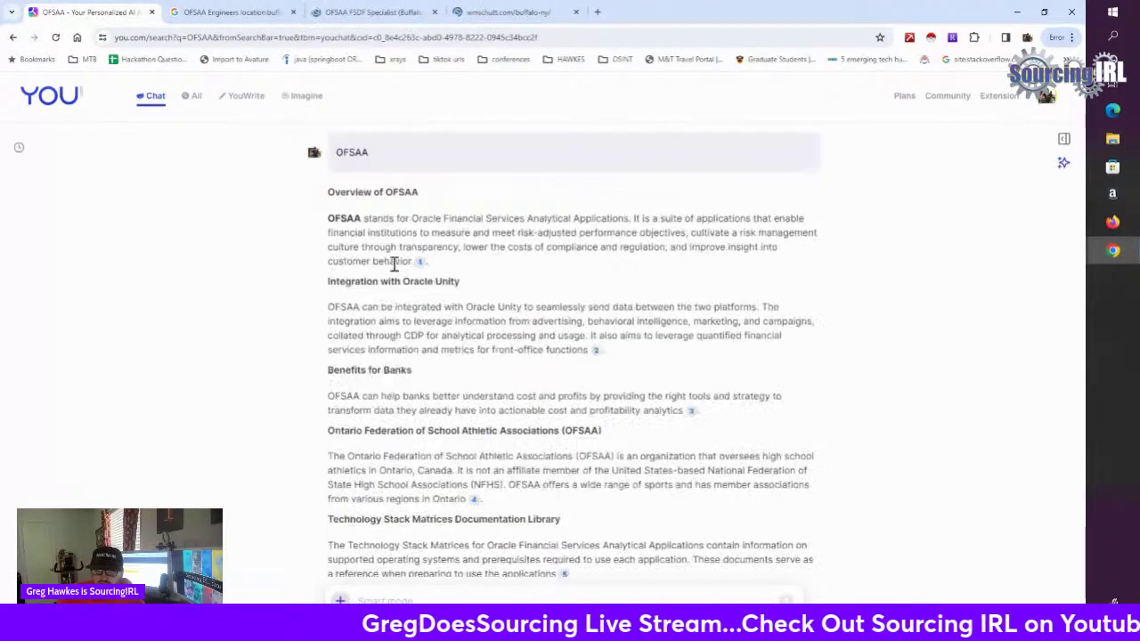
pyautogui.scroll(-3, 485, 187)
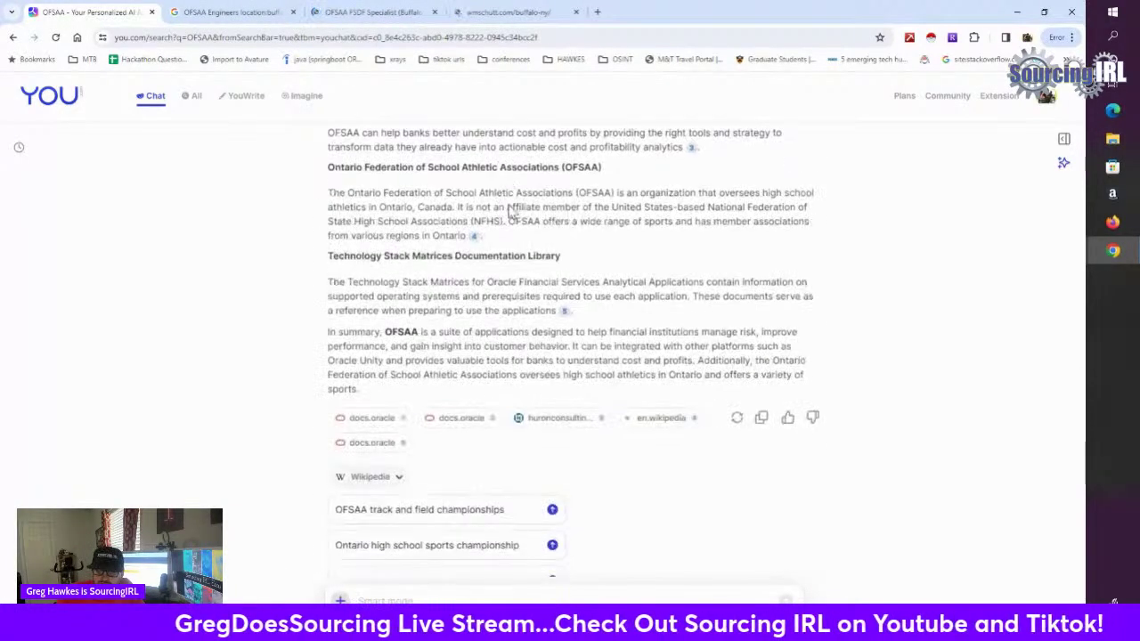
# Step: Reread the You.com chat answer on OFSAA, covering its Oracle Unity, bank benefits, school athletics and technology stack sections
pyautogui.scroll(4, 457, 324)
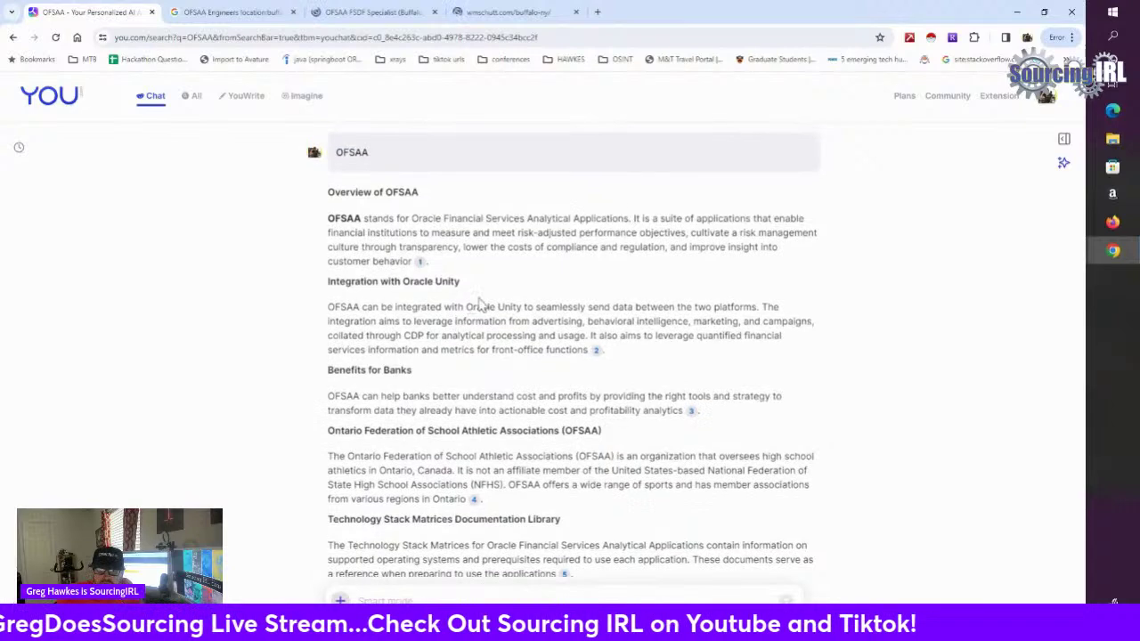
pyautogui.scroll(-3, 483, 303)
pyautogui.scroll(-1, 490, 301)
pyautogui.scroll(3, 448, 365)
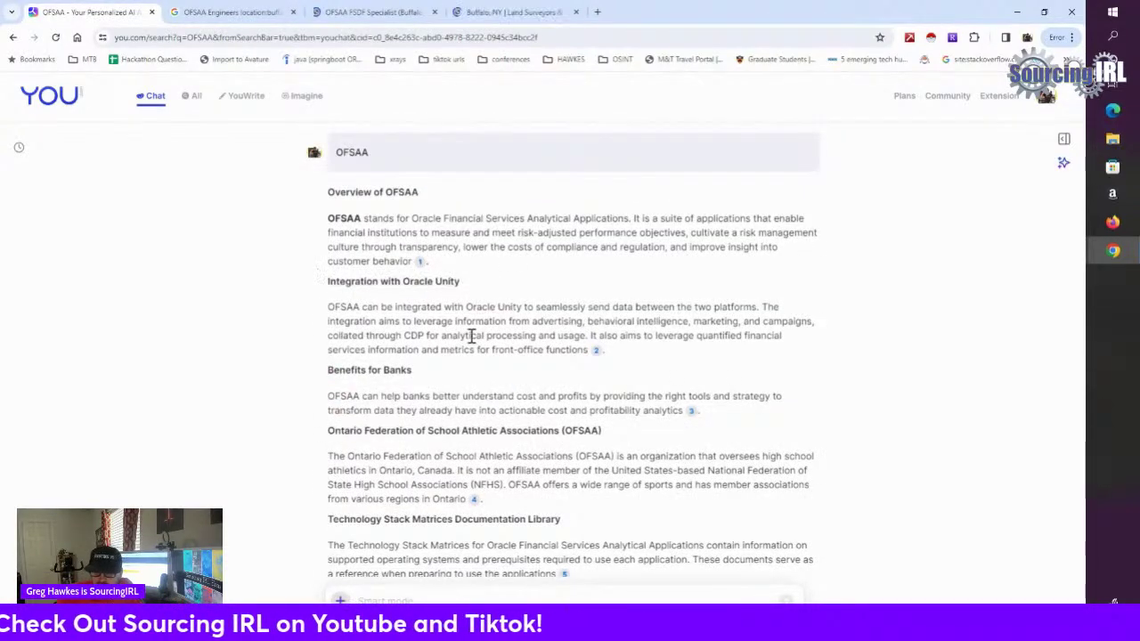
pyautogui.scroll(-2, 445, 262)
pyautogui.scroll(-3, 454, 347)
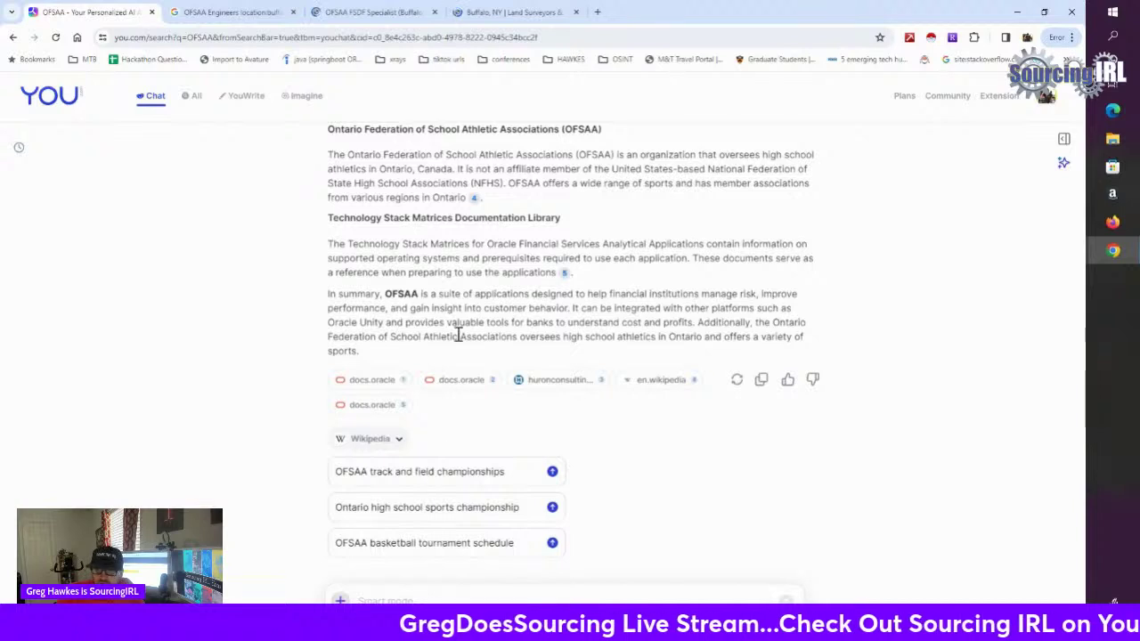
pyautogui.scroll(5, 445, 331)
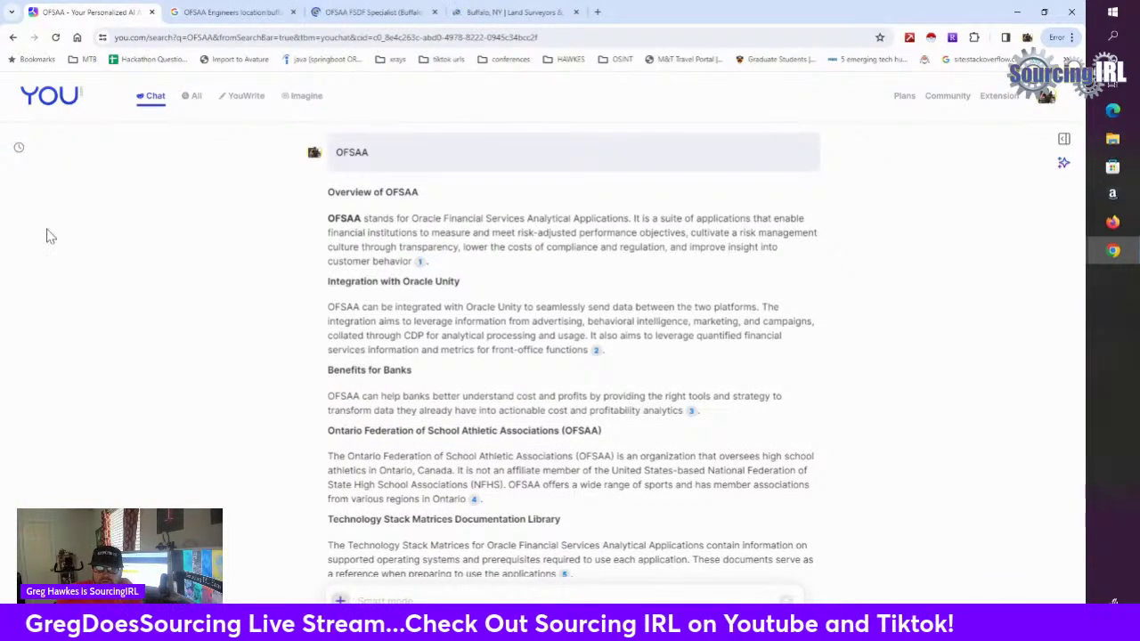
# Step: Switch from the chat answer to all web results for OFSAA and scan the listings, Medium articles and Quora questions
pyautogui.click(201, 97)
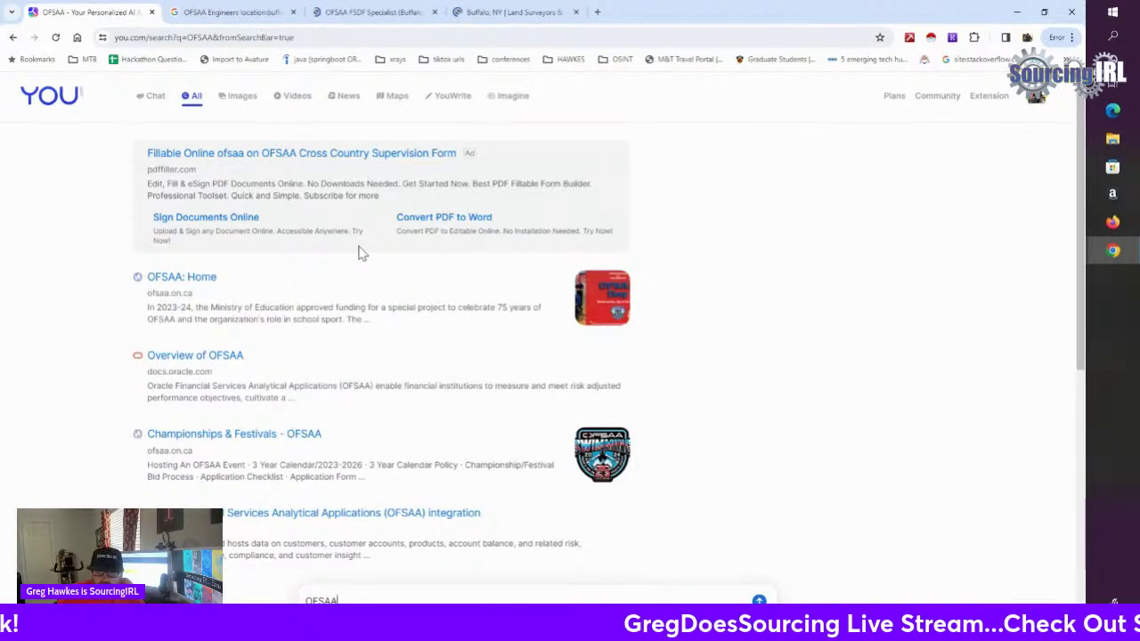
pyautogui.scroll(-6, 358, 233)
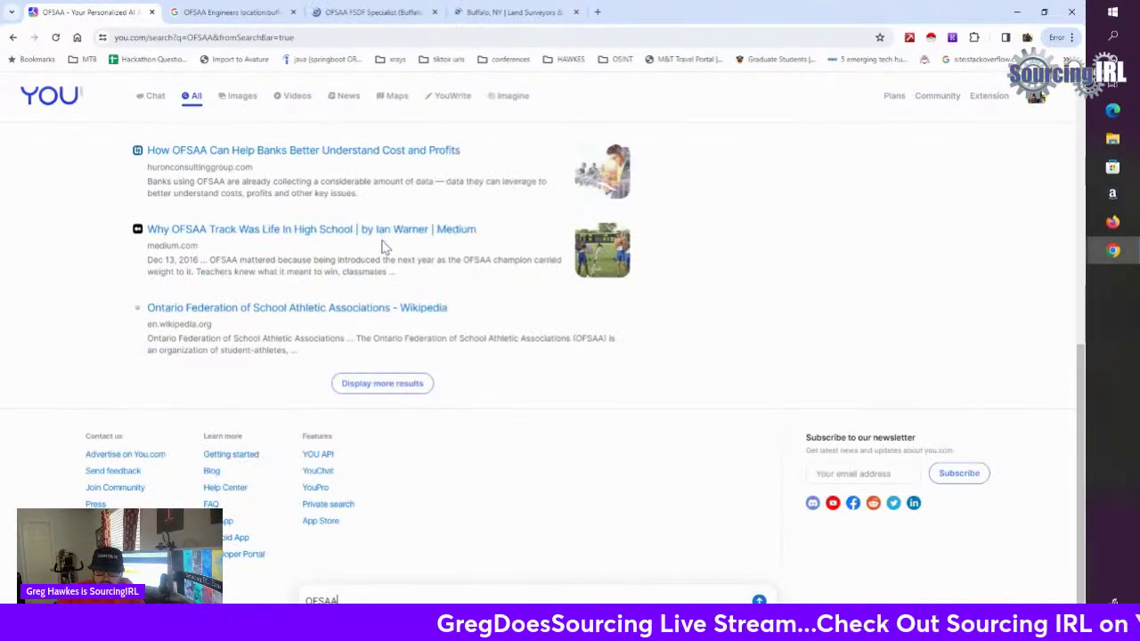
pyautogui.scroll(3, 384, 249)
pyautogui.scroll(3, 388, 253)
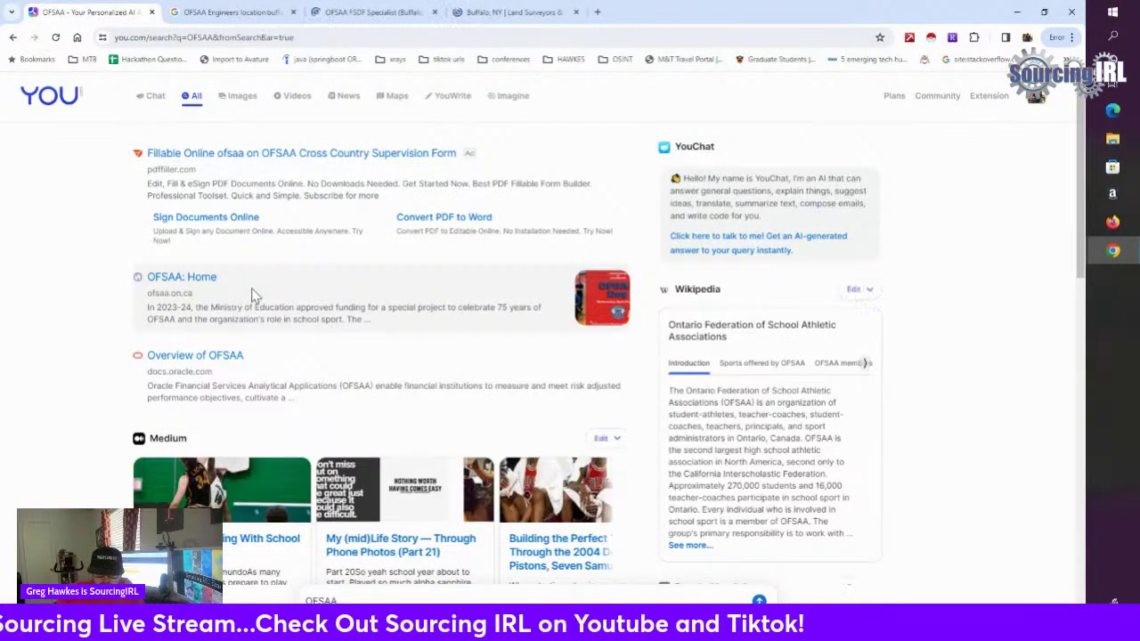
pyautogui.scroll(-4, 368, 306)
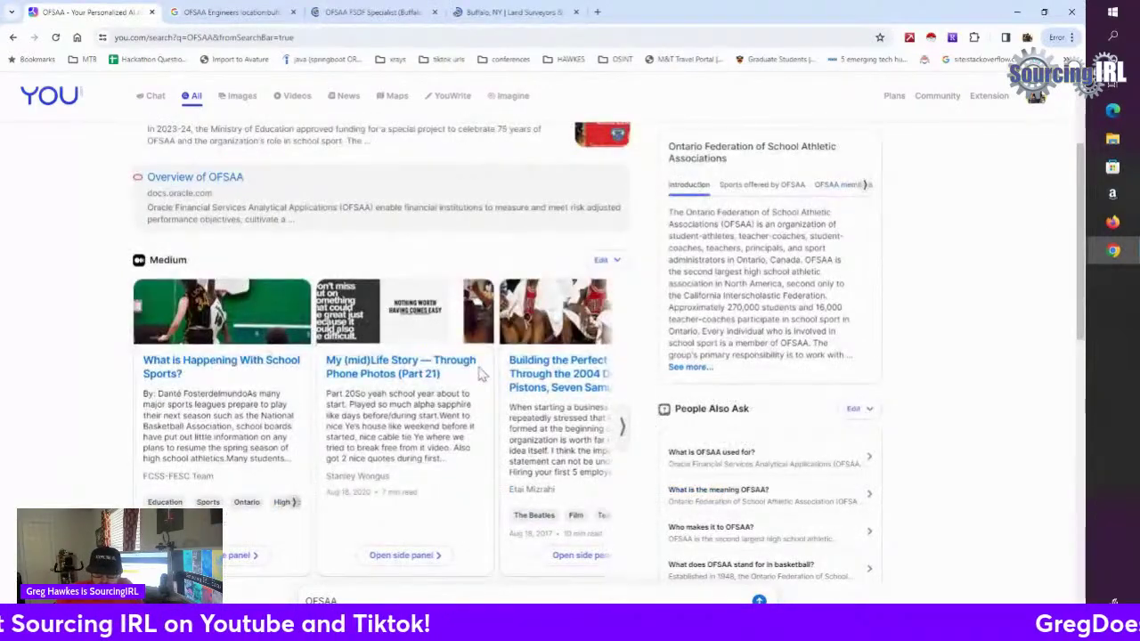
pyautogui.scroll(-3, 365, 352)
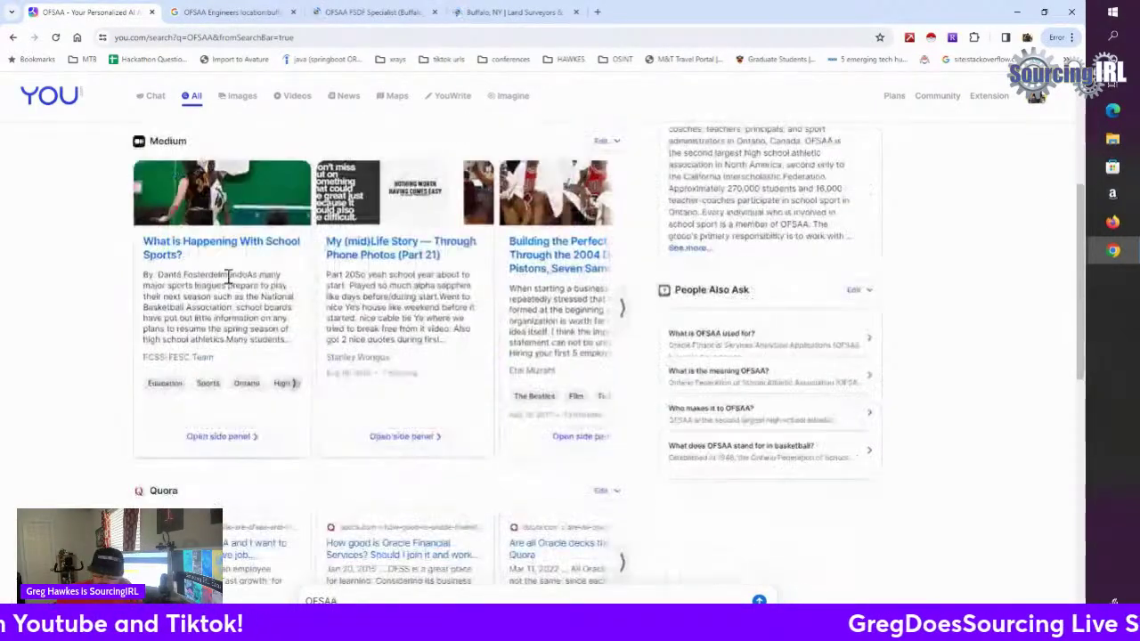
pyautogui.scroll(4, 285, 298)
# Step: Open the Huron Consulting Group result "How OFSAA Can Help Banks Better Understand Cost and Profits" in a new tab
pyautogui.scroll(-10, 301, 301)
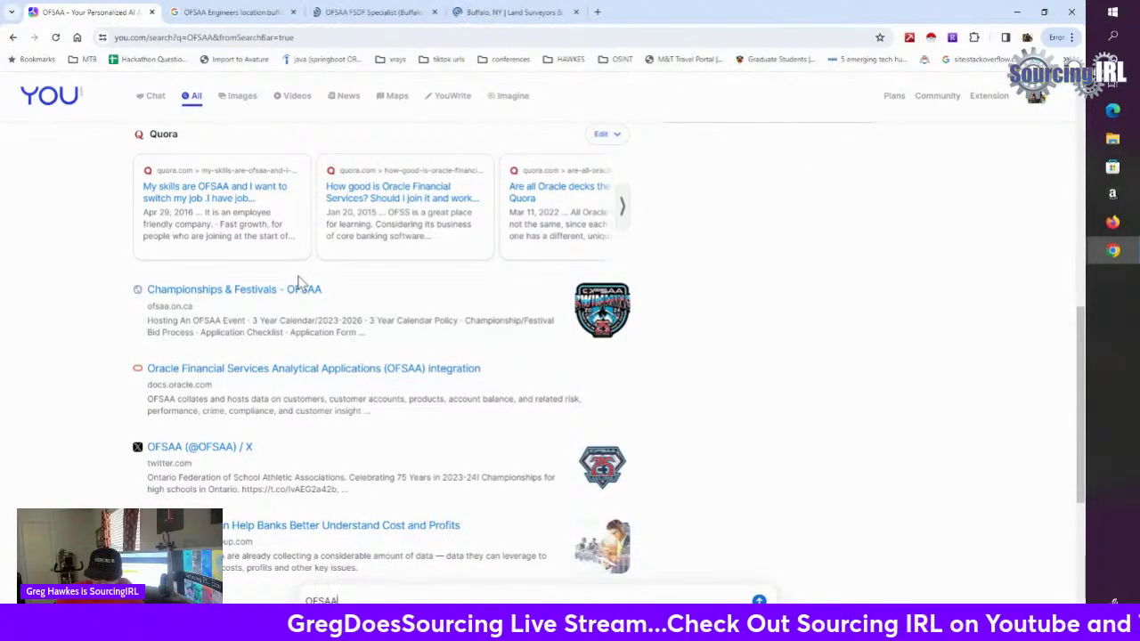
pyautogui.scroll(-2, 301, 283)
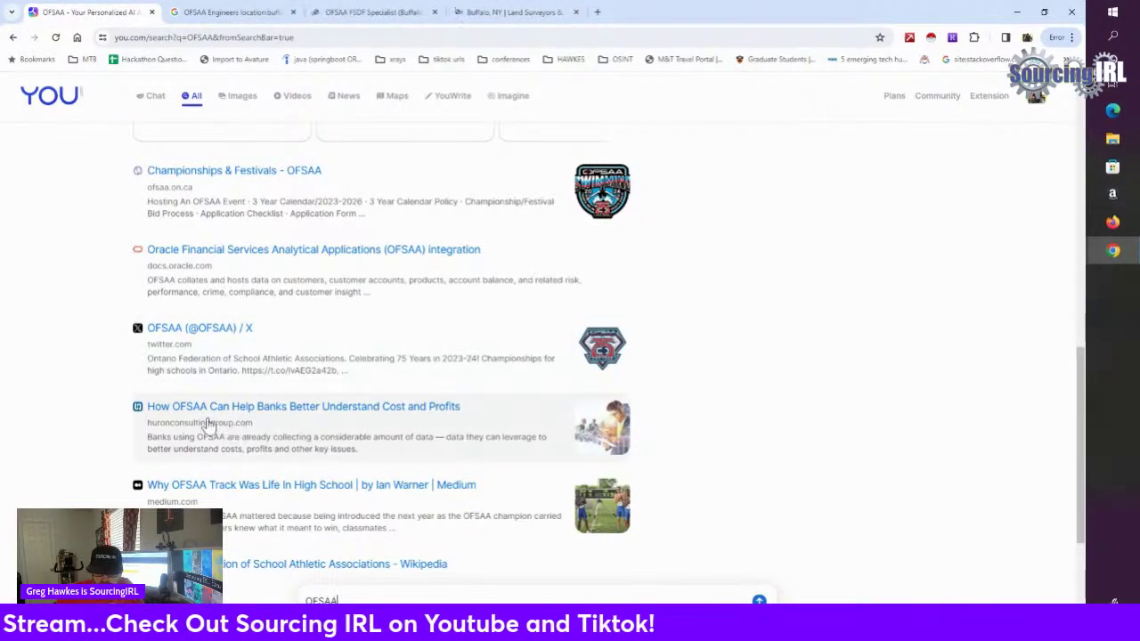
pyautogui.rightClick(291, 421)
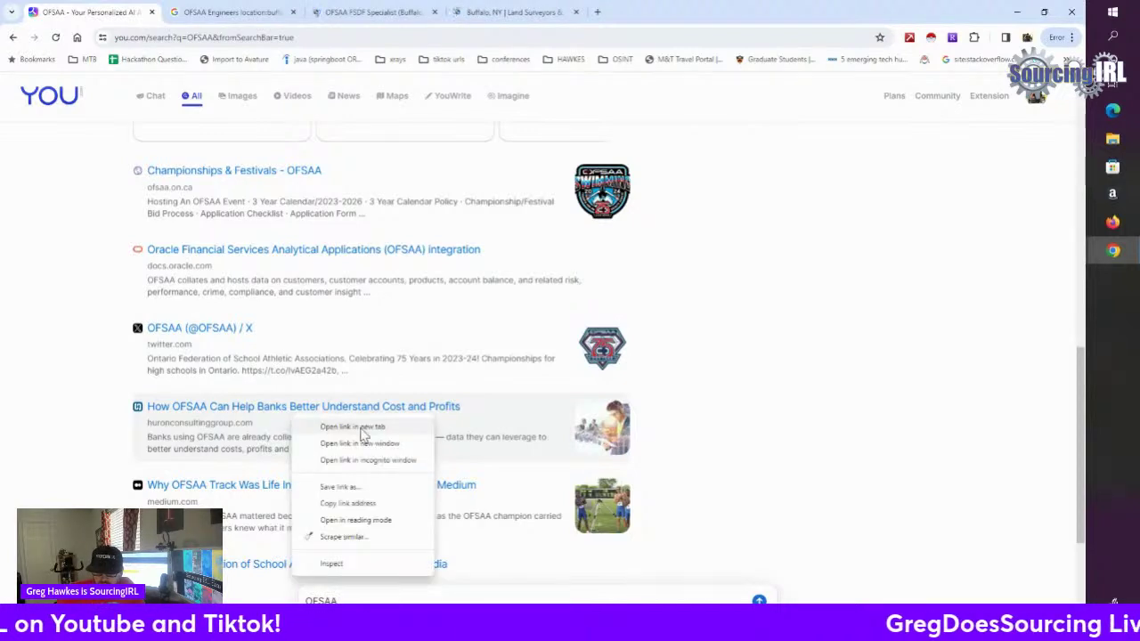
pyautogui.click(334, 425)
# Step: Look through the remaining You.com results for OFSAA, including the Medium article carousel, and return to the start of the list
pyautogui.scroll(-2, 303, 338)
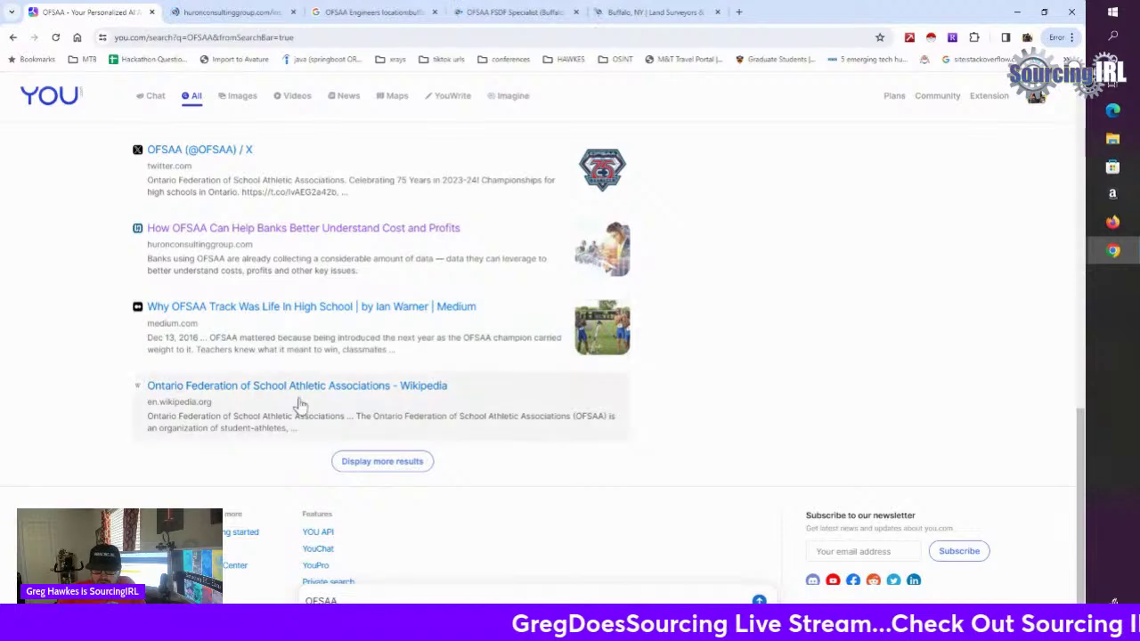
pyautogui.scroll(1, 319, 435)
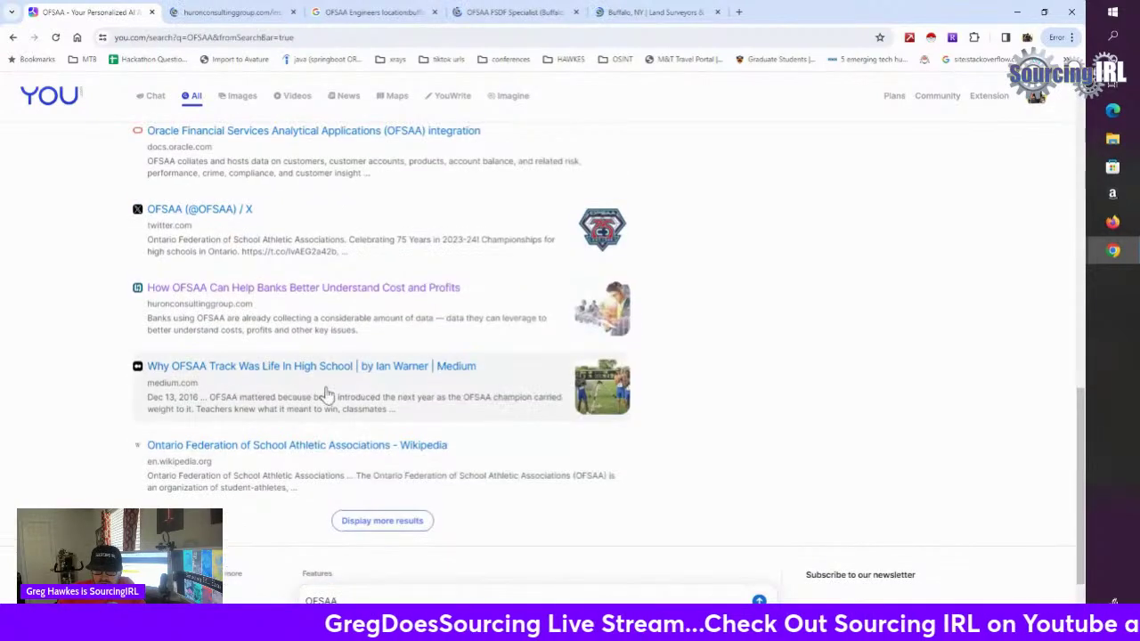
pyautogui.scroll(10, 254, 389)
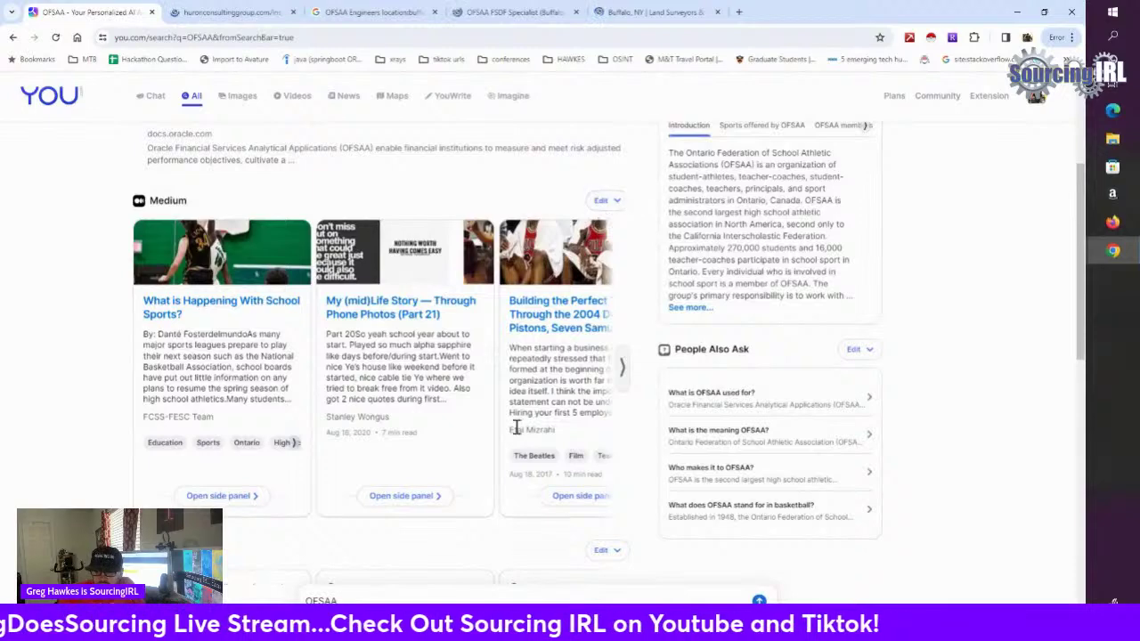
pyautogui.click(622, 368)
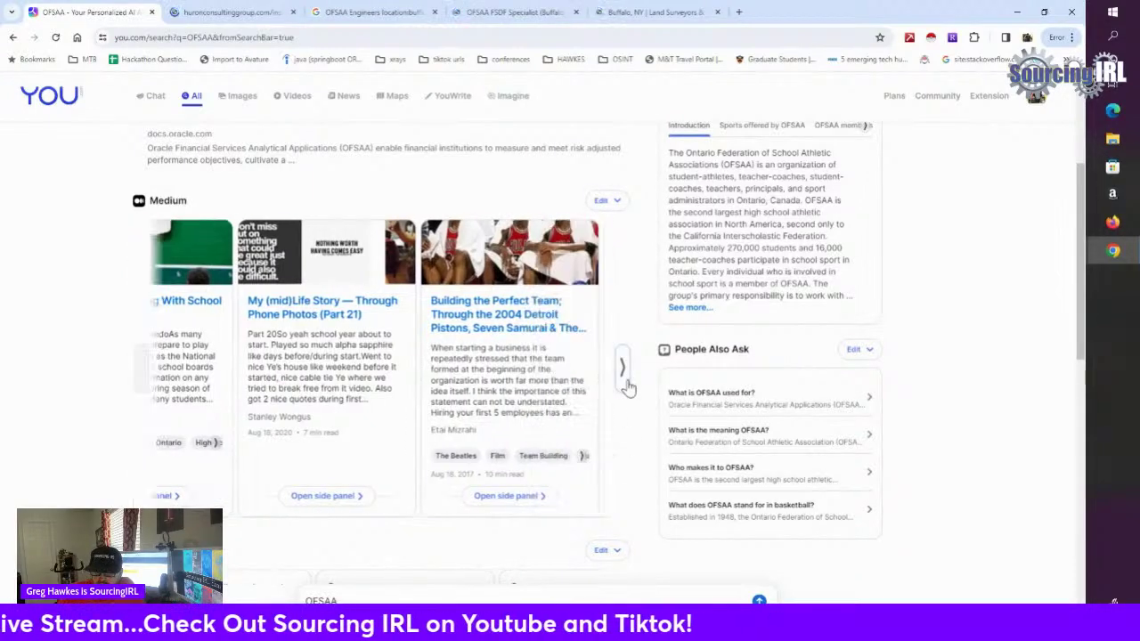
pyautogui.click(141, 368)
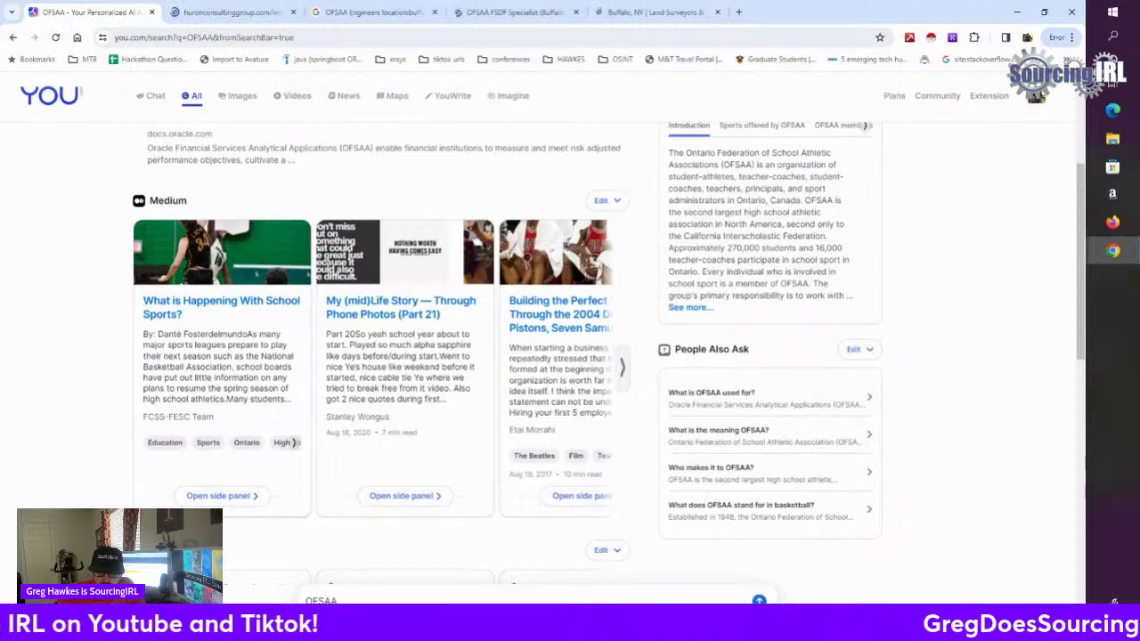
pyautogui.scroll(-7, 255, 457)
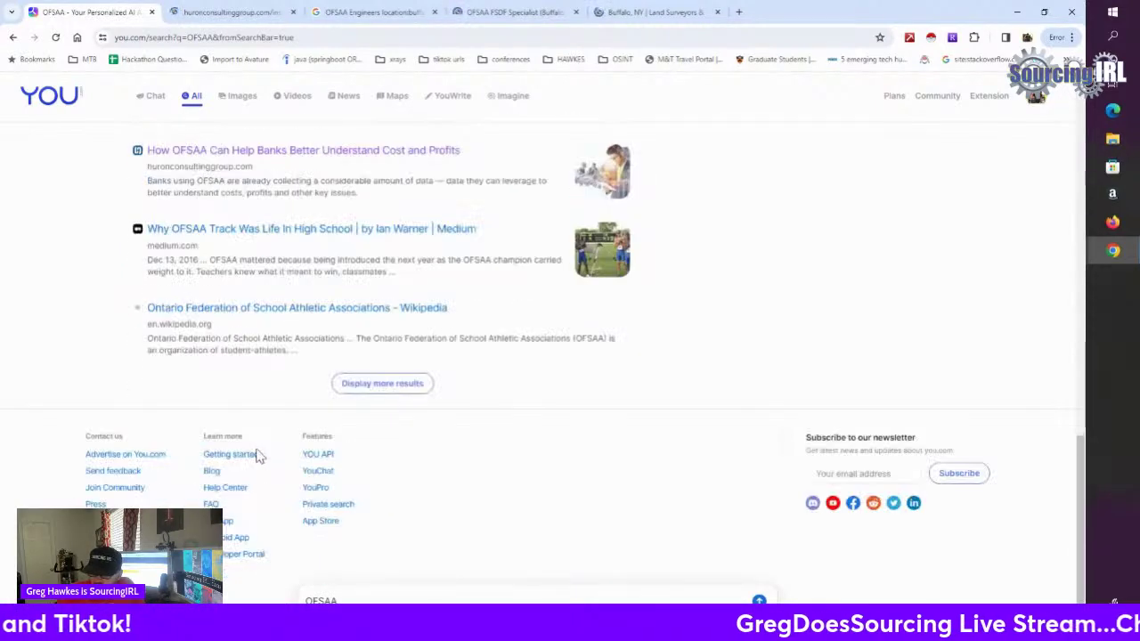
pyautogui.scroll(3, 366, 450)
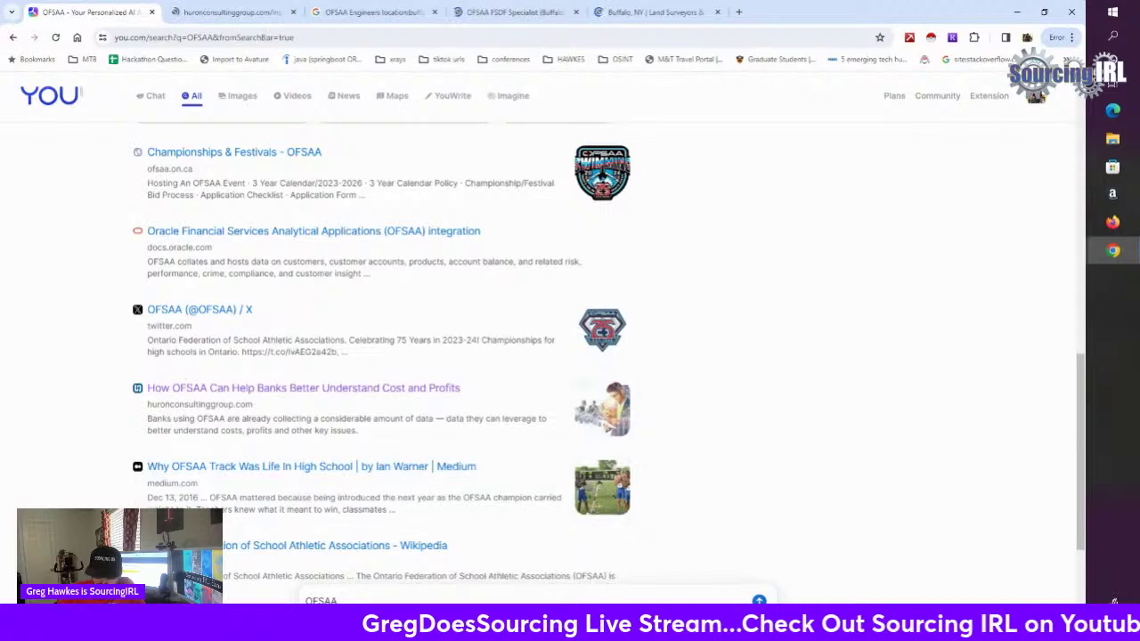
pyautogui.scroll(2, 180, 443)
pyautogui.scroll(3, 181, 442)
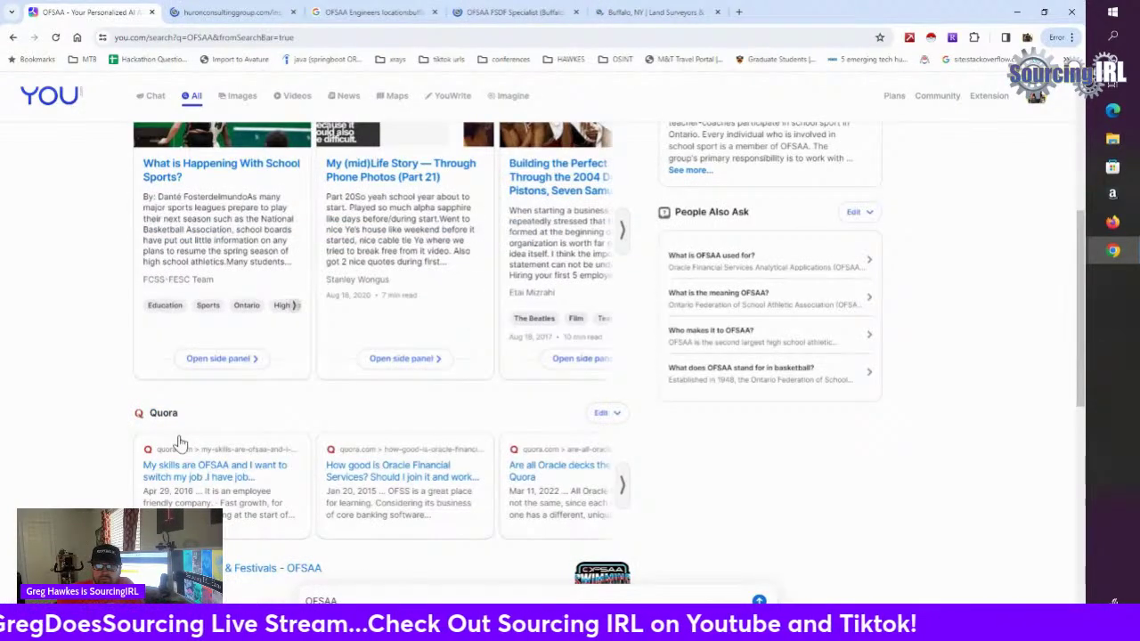
pyautogui.scroll(4, 181, 443)
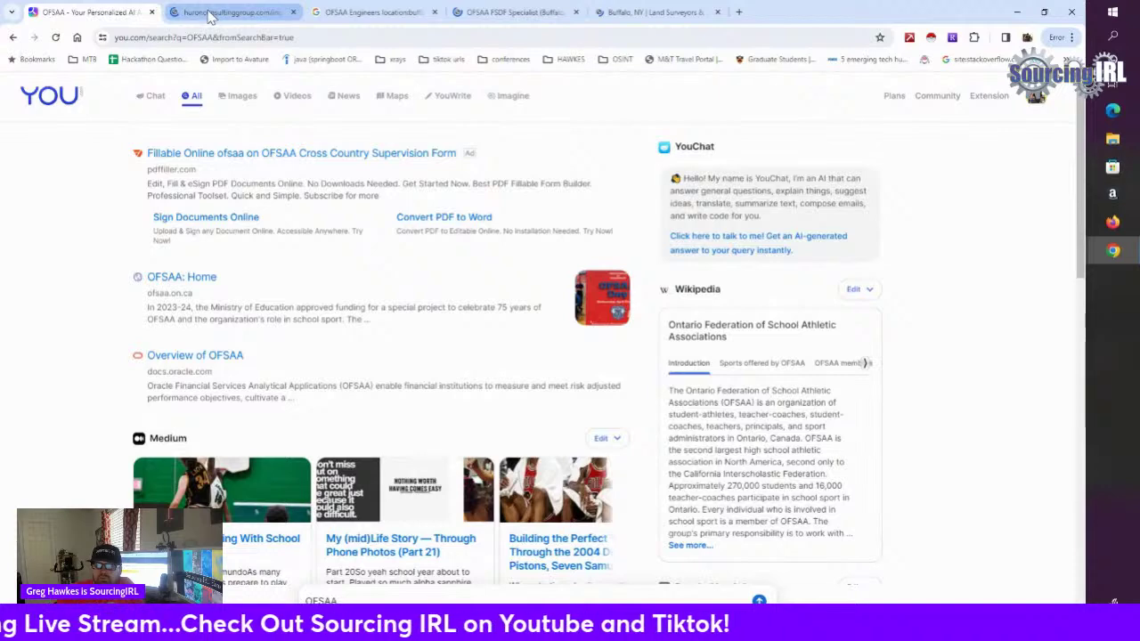
# Step: Return to the Google results for "OFSAA Engineers location:buffalo" and open LinkedIn's "Ofsaa jobs in New York, United States" result in a new tab
pyautogui.click(211, 16)
pyautogui.click(400, 15)
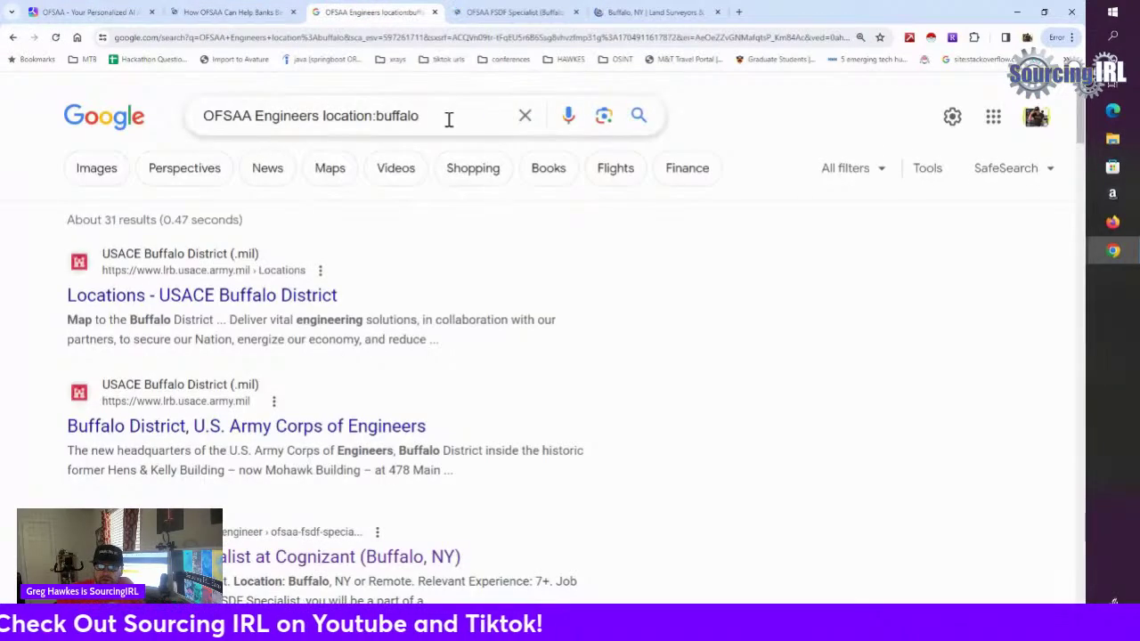
pyautogui.click(283, 119)
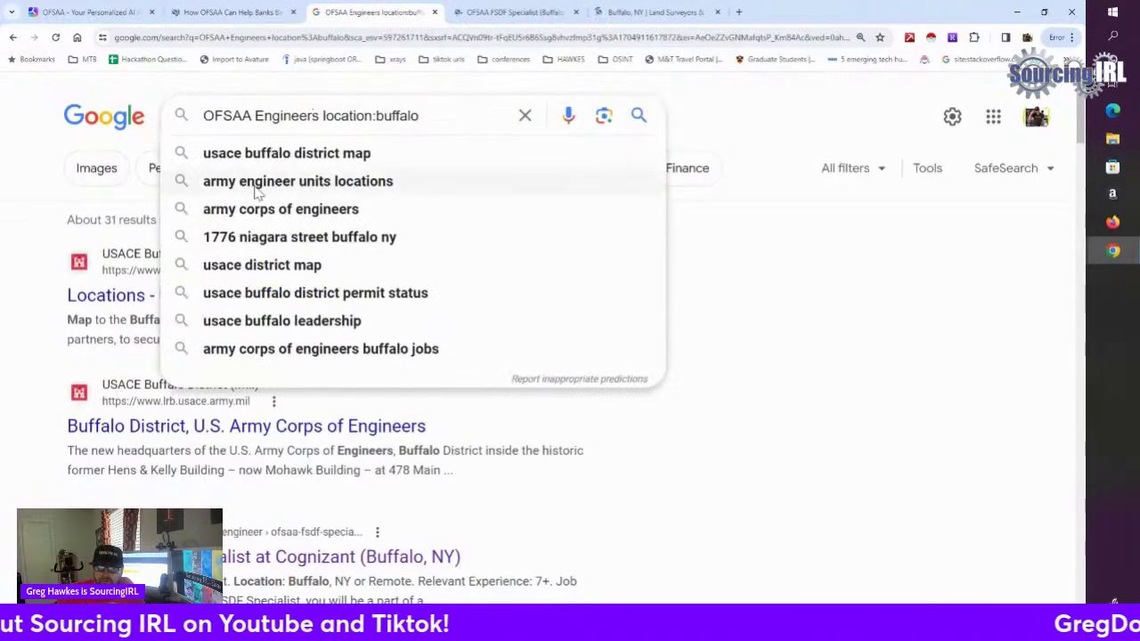
pyautogui.click(27, 345)
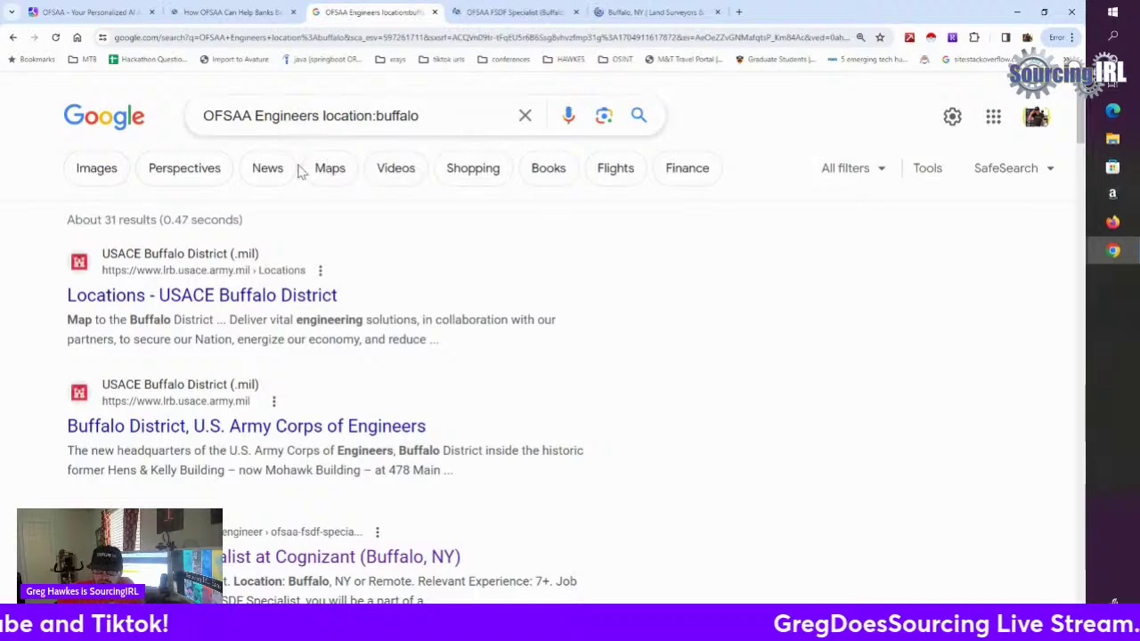
pyautogui.scroll(-5, 267, 293)
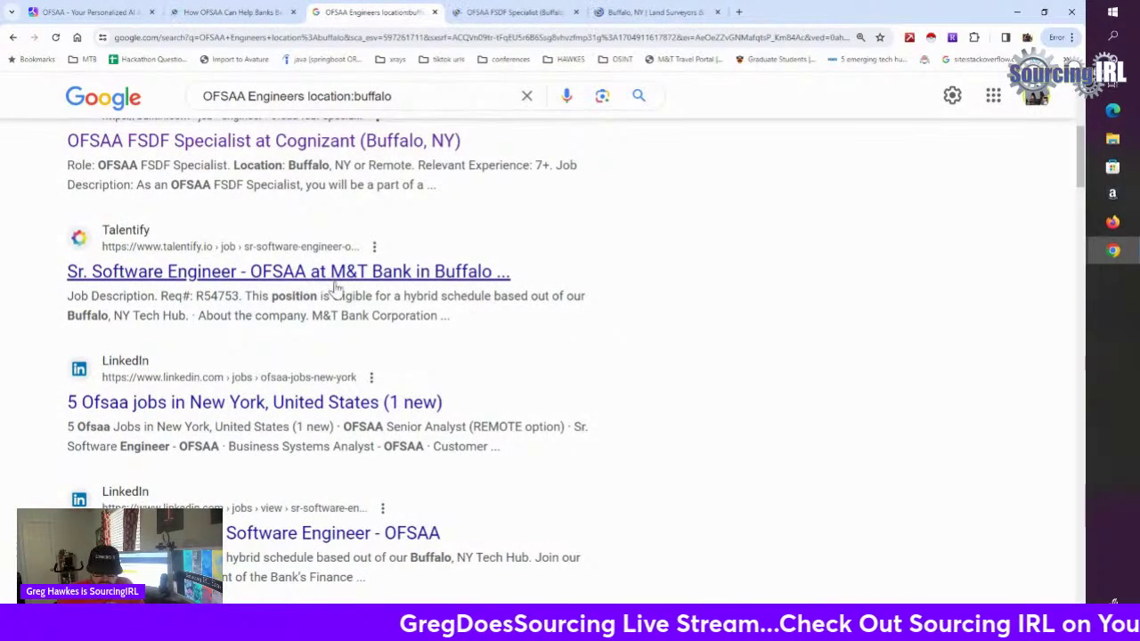
pyautogui.scroll(-2, 337, 287)
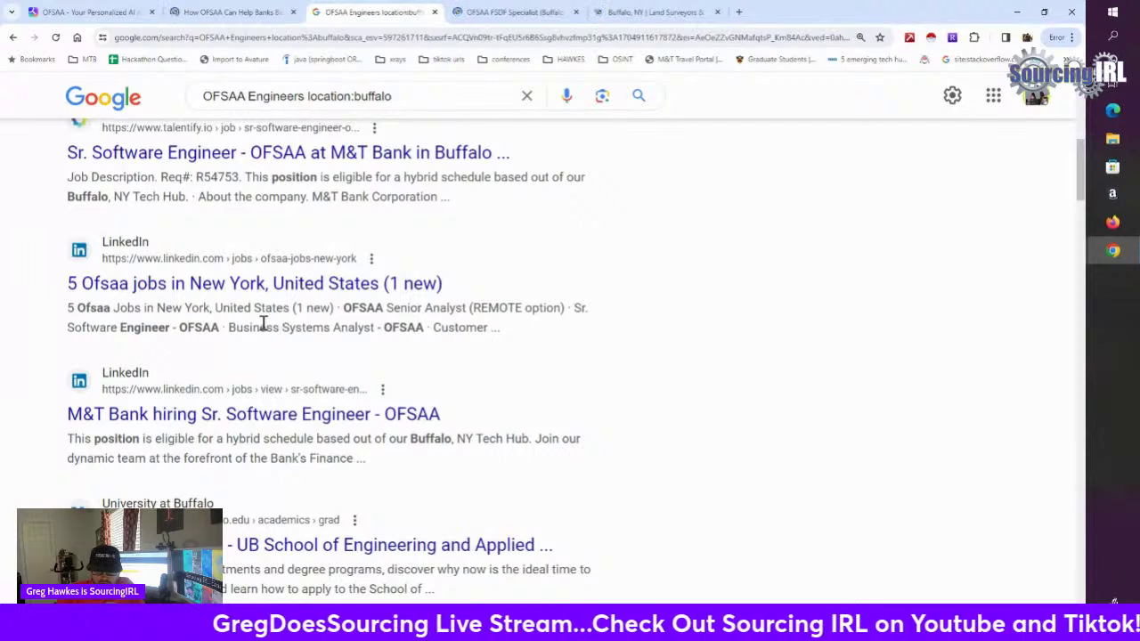
pyautogui.scroll(1, 253, 309)
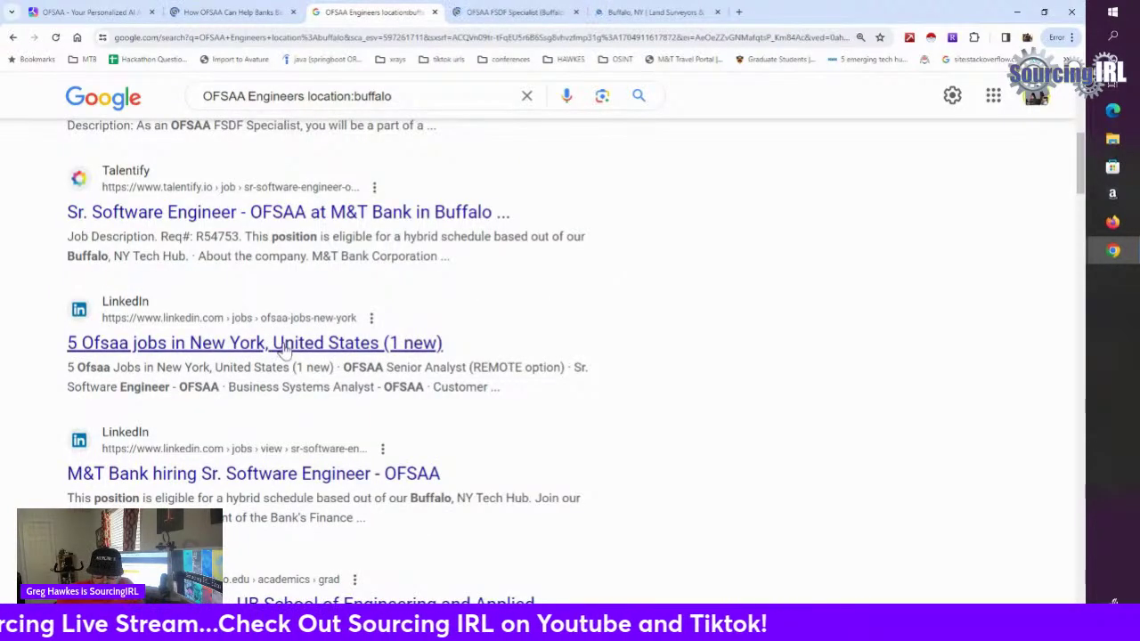
pyautogui.rightClick(267, 349)
pyautogui.click(326, 355)
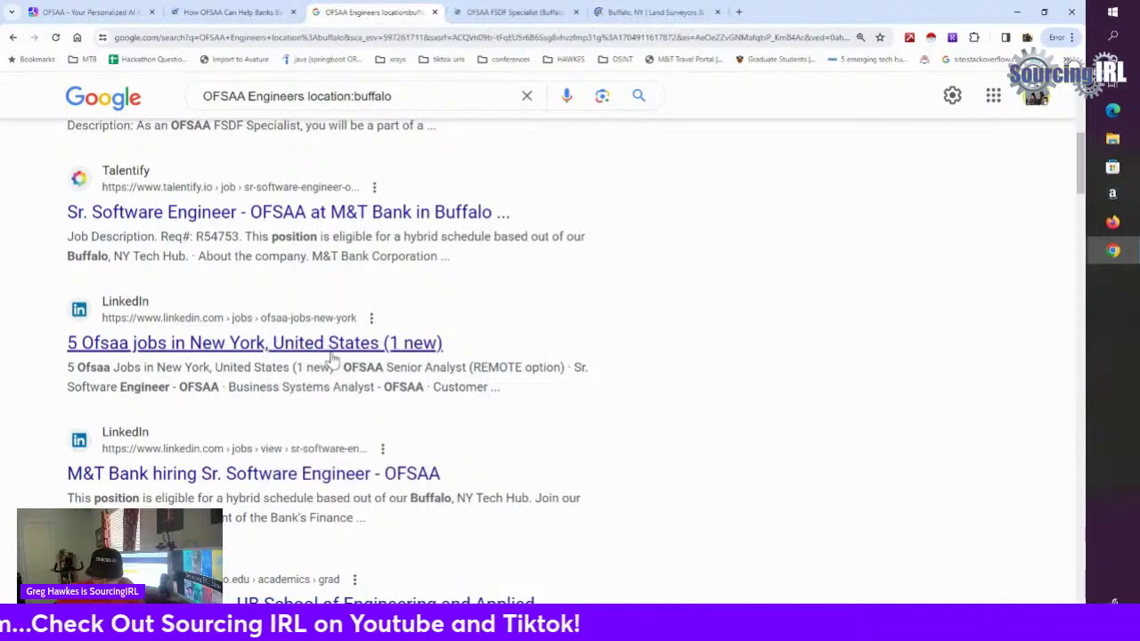
# Step: Go back through the first Google results and open "Buffalo District, U.S. Army Corps of Engineers" in a new tab
pyautogui.scroll(5, 282, 278)
pyautogui.scroll(3, 281, 278)
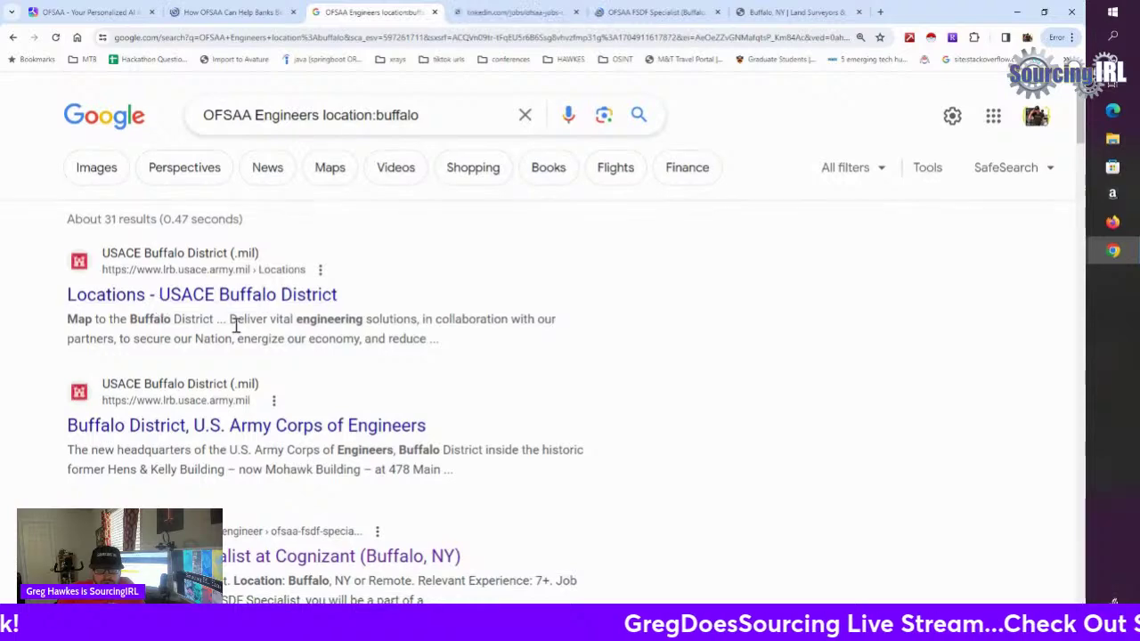
pyautogui.scroll(-1, 236, 326)
pyautogui.scroll(1, 323, 290)
pyautogui.scroll(-4, 357, 321)
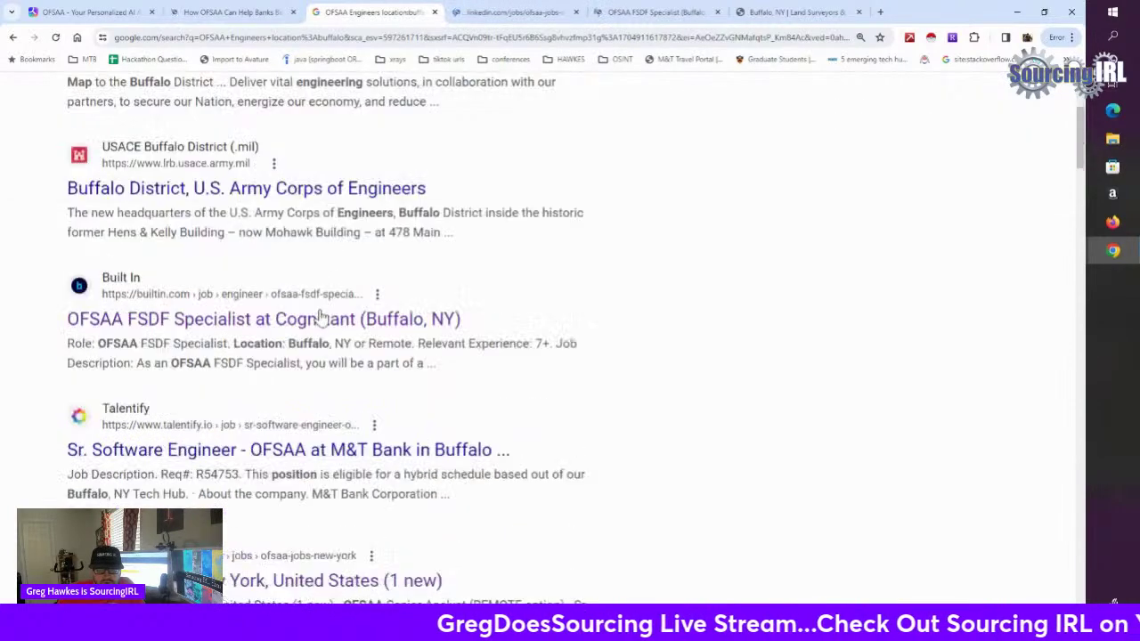
pyautogui.rightClick(303, 195)
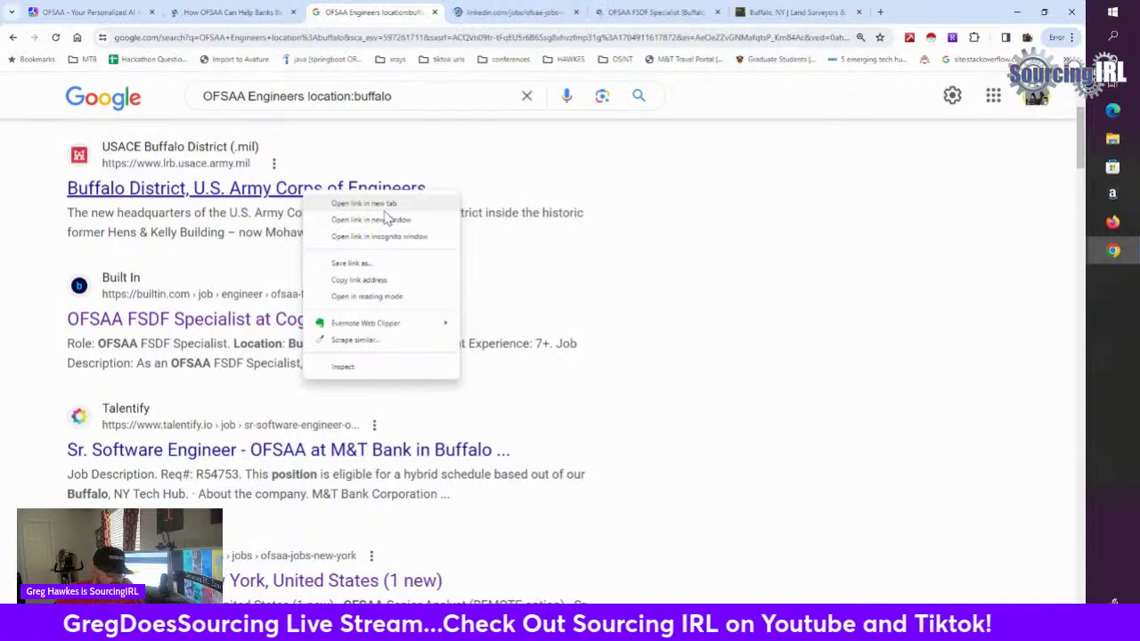
pyautogui.click(386, 207)
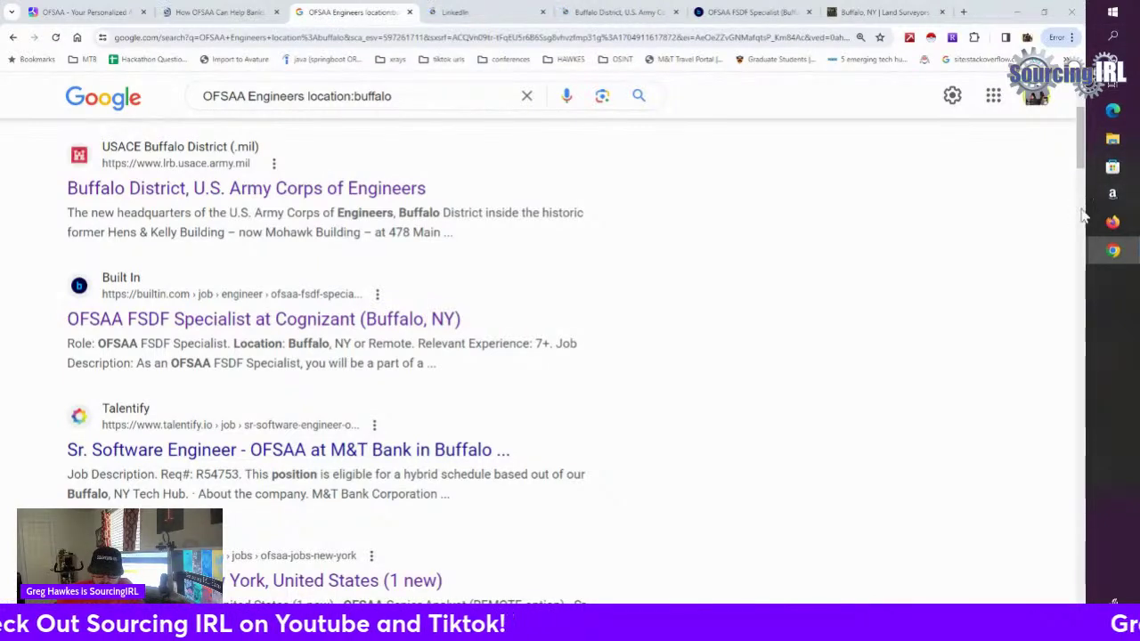
# Step: Scan the first Google results, switch to the Built In OFSAA FSDF Specialist job posting and highlight the employer name Cognizant
pyautogui.scroll(3, 1031, 219)
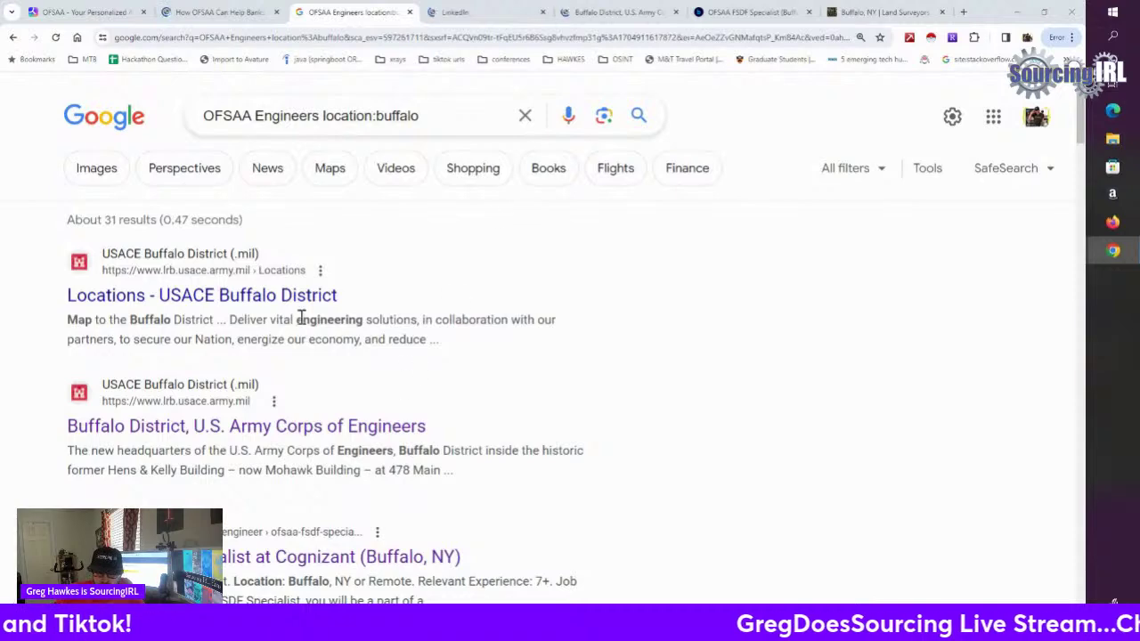
pyautogui.scroll(-2, 301, 319)
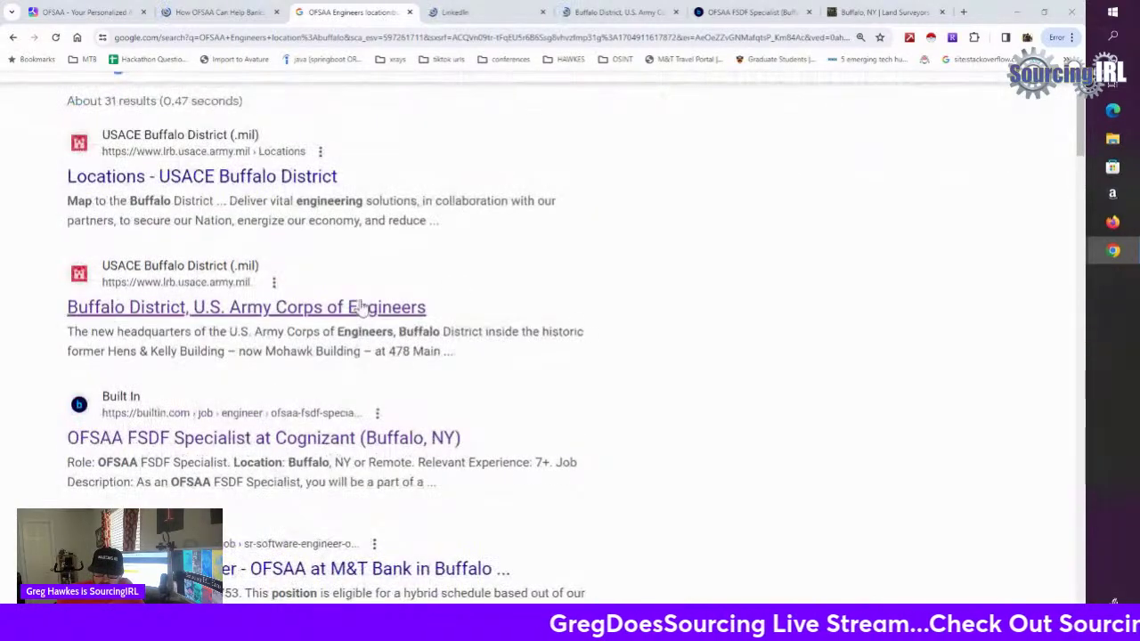
pyautogui.scroll(-2, 365, 311)
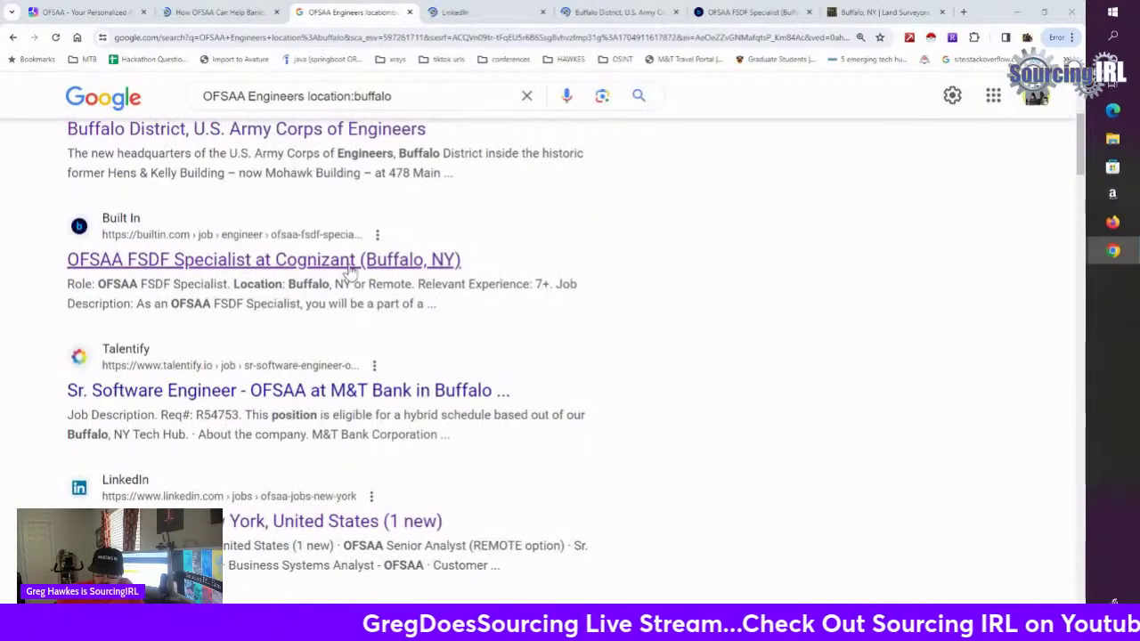
pyautogui.scroll(1, 356, 267)
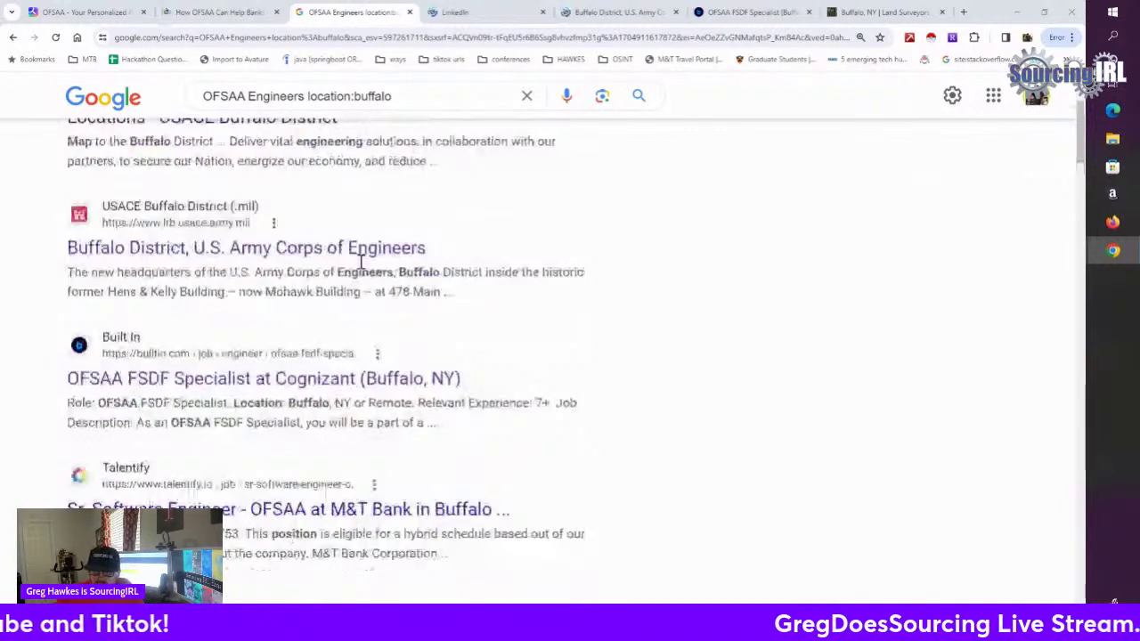
pyautogui.click(753, 13)
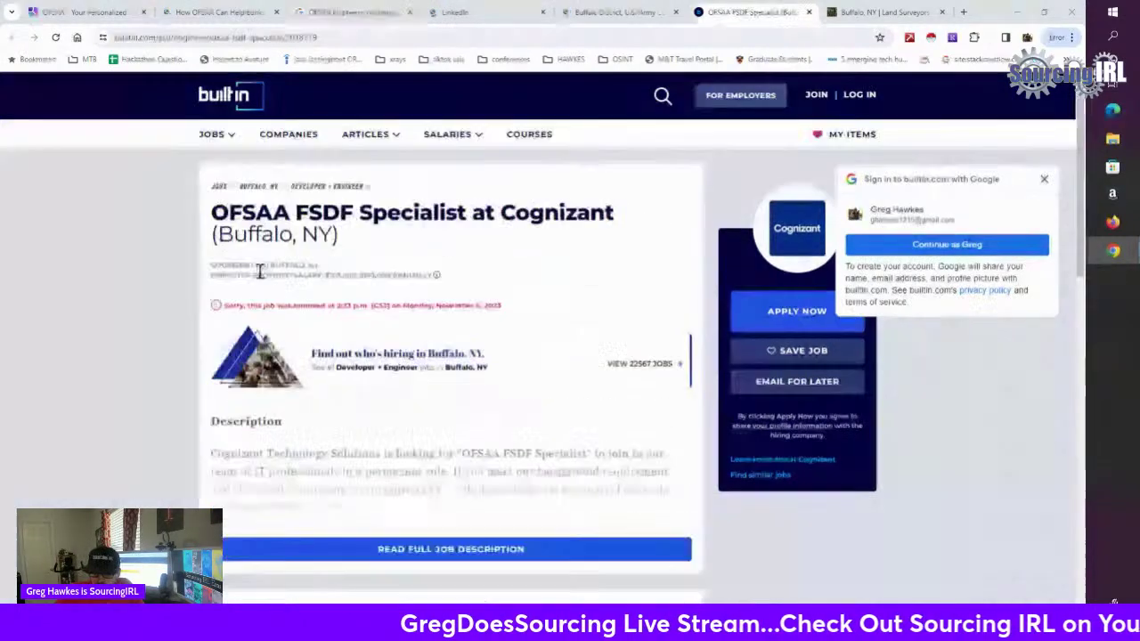
pyautogui.scroll(-4, 436, 281)
pyautogui.scroll(4, 448, 278)
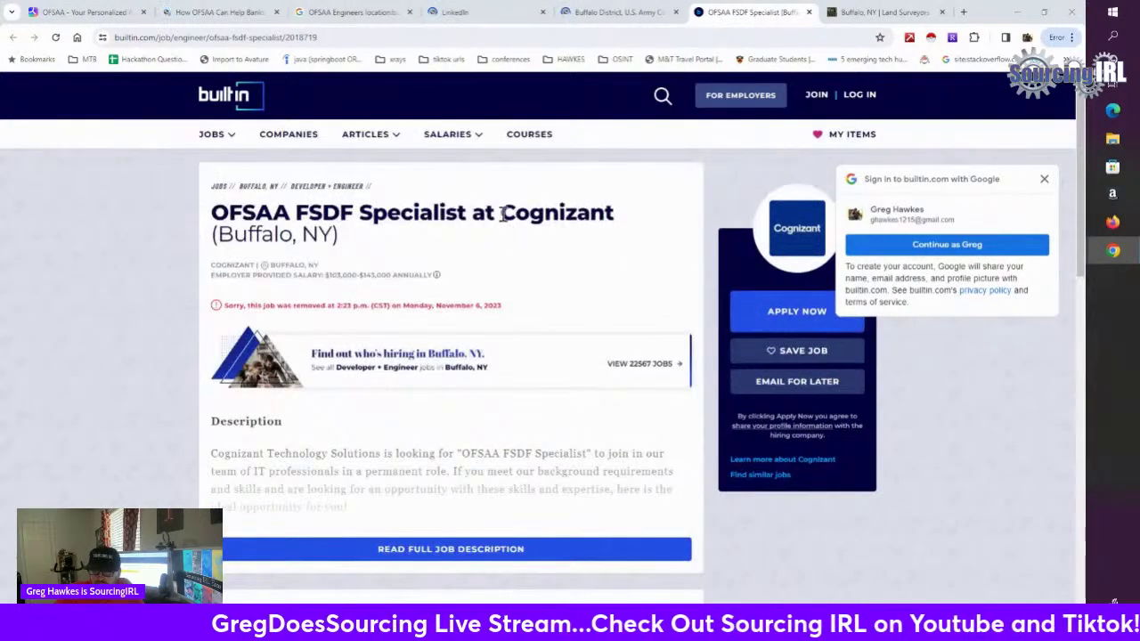
pyautogui.moveTo(504, 213); pyautogui.dragTo(643, 225)
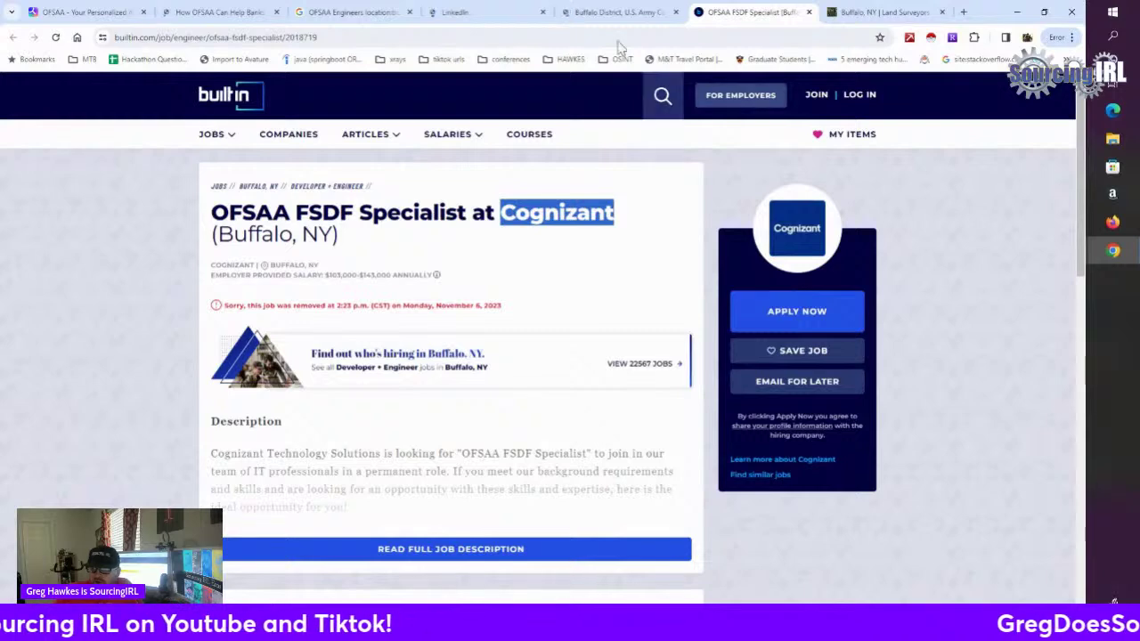
# Step: Switch to the WM Schutt land surveyors page, open its About Us page and read through the company information
pyautogui.click(887, 12)
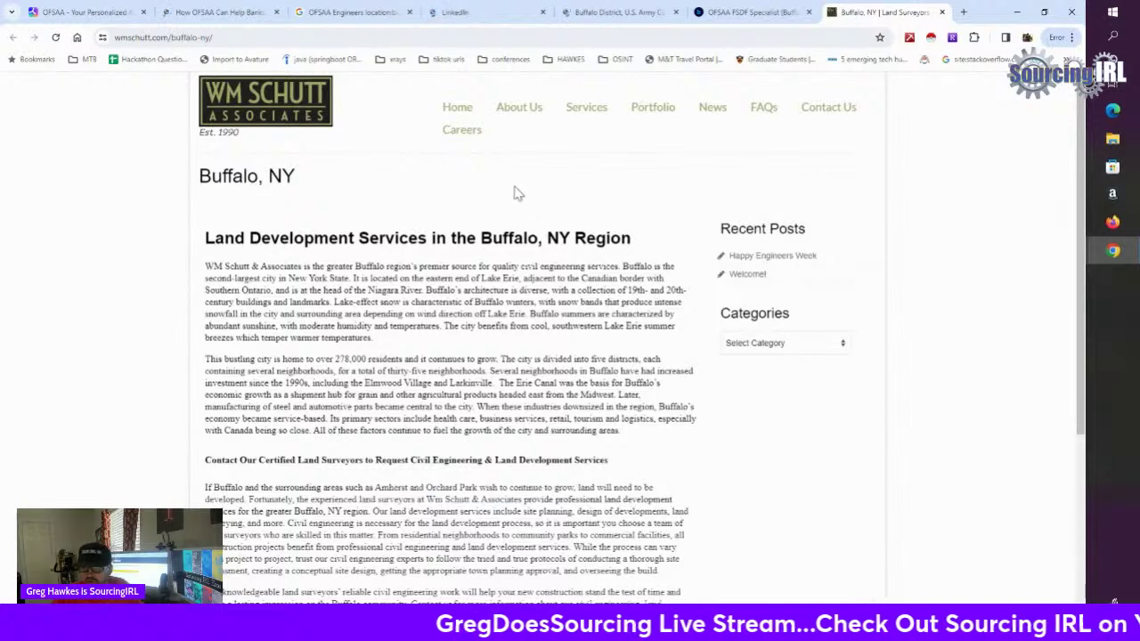
pyautogui.click(520, 111)
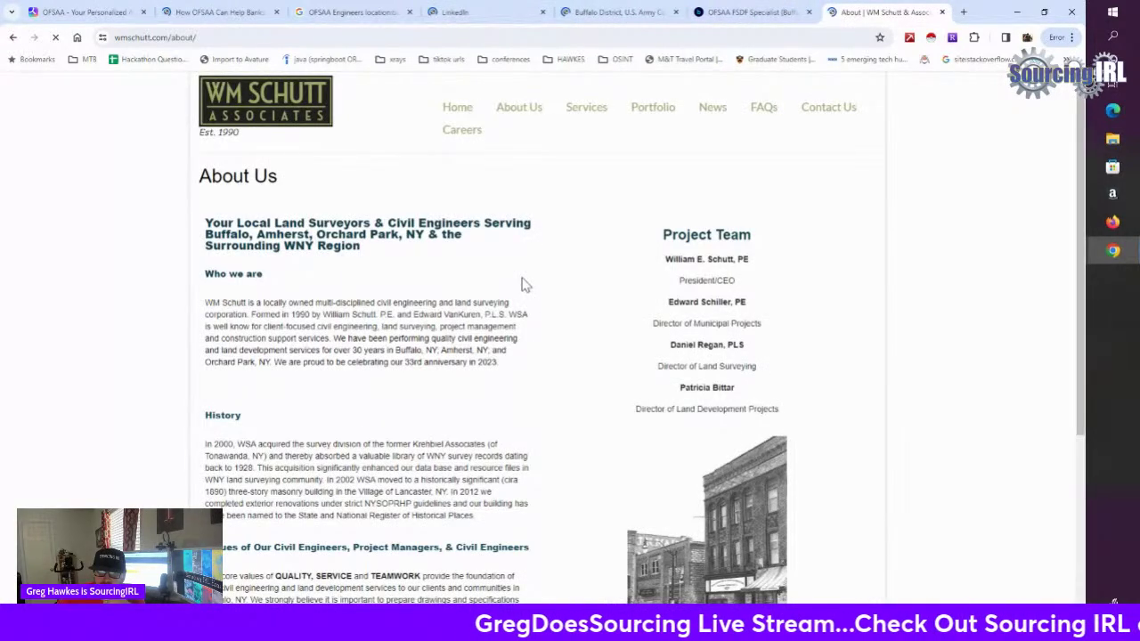
pyautogui.scroll(-3, 534, 289)
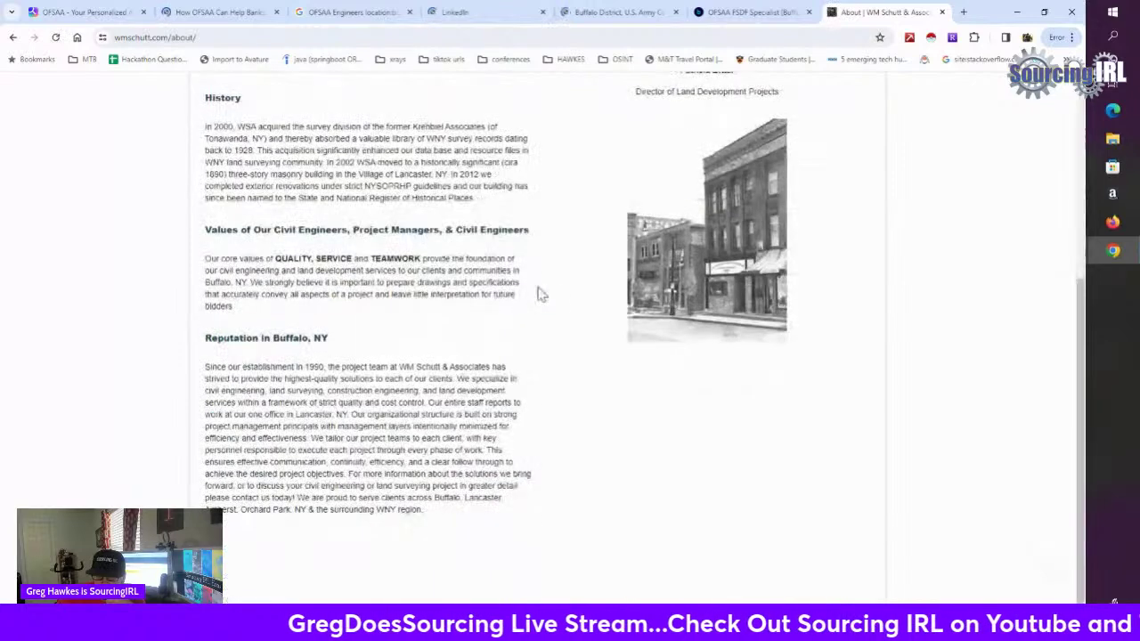
pyautogui.scroll(3, 545, 312)
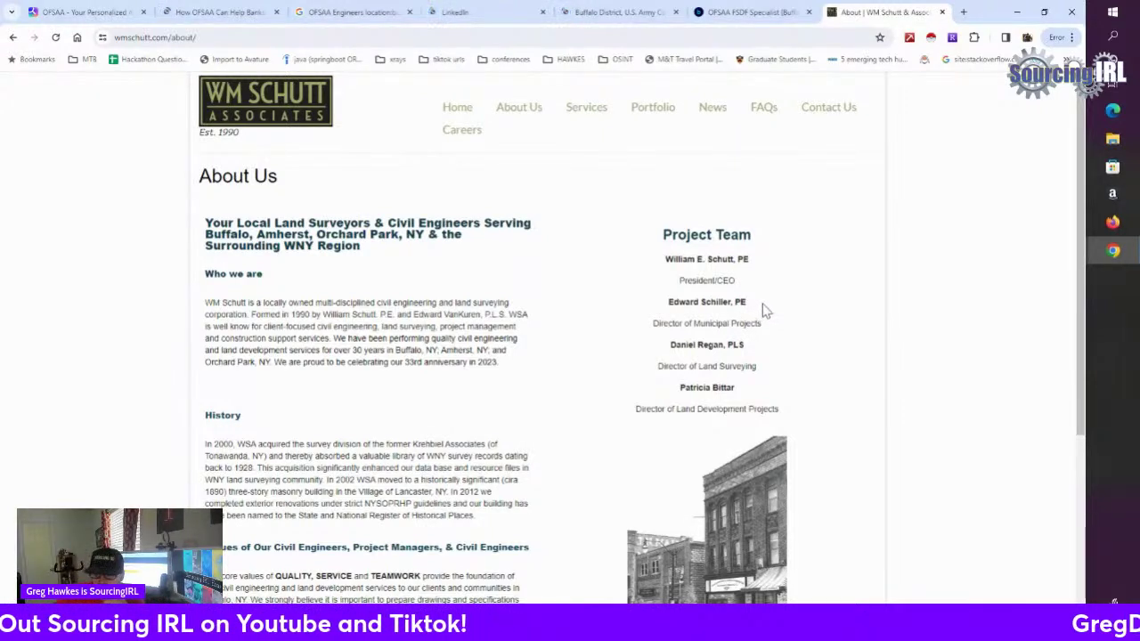
# Step: Highlight the name of the Director of Municipal Projects in the Project Team list and clear the selection again
pyautogui.moveTo(746, 303); pyautogui.dragTo(684, 303)
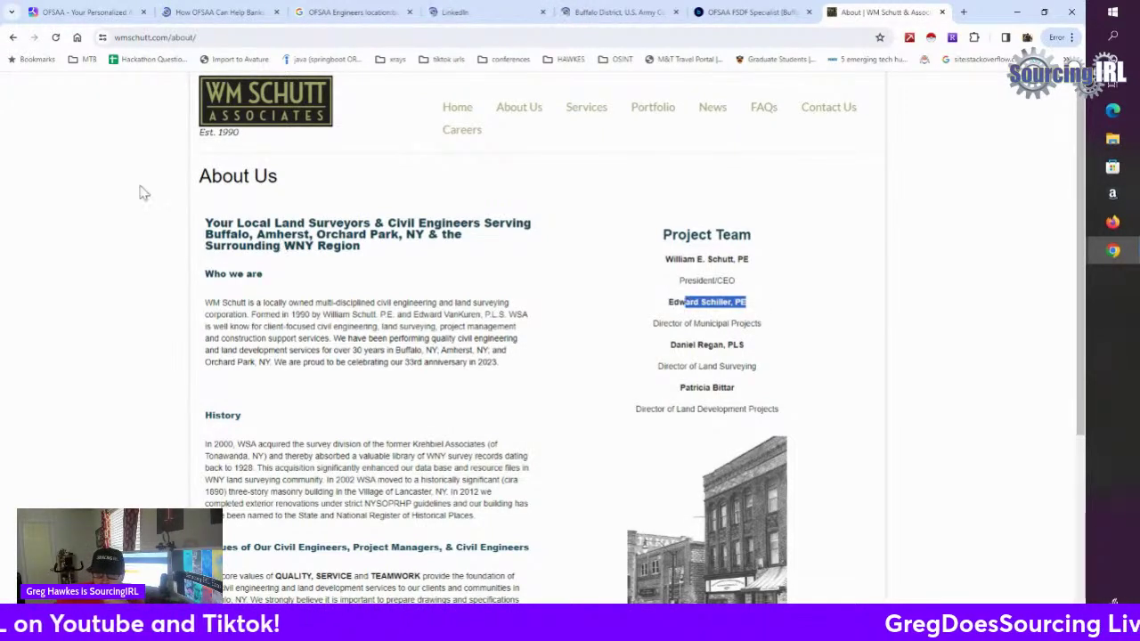
pyautogui.moveTo(737, 307)
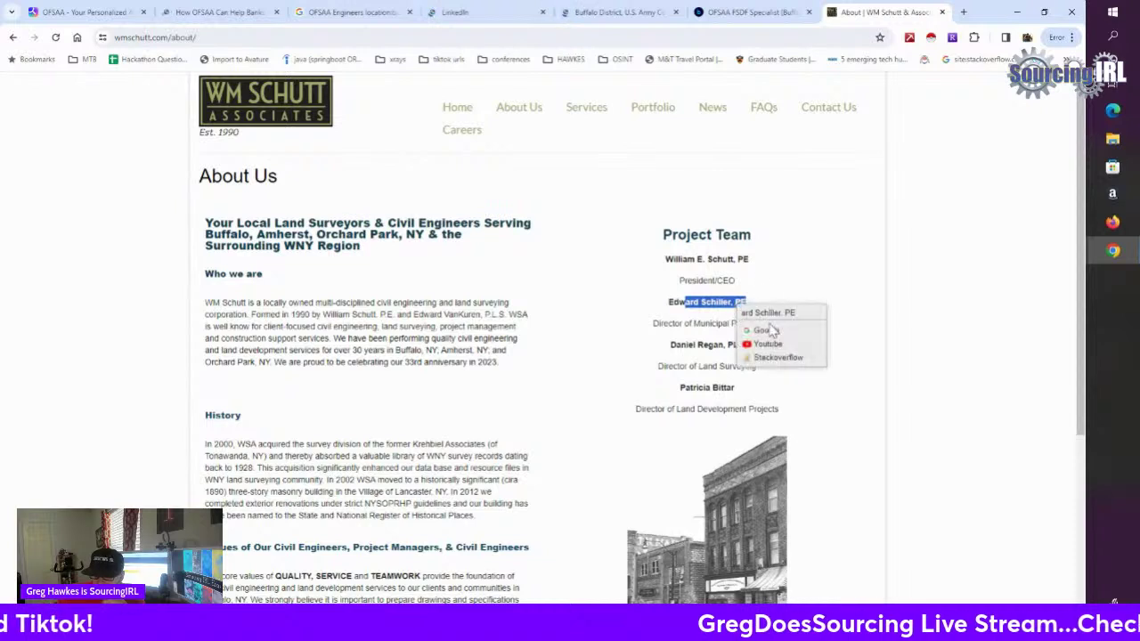
pyautogui.moveTo(646, 312); pyautogui.dragTo(759, 313)
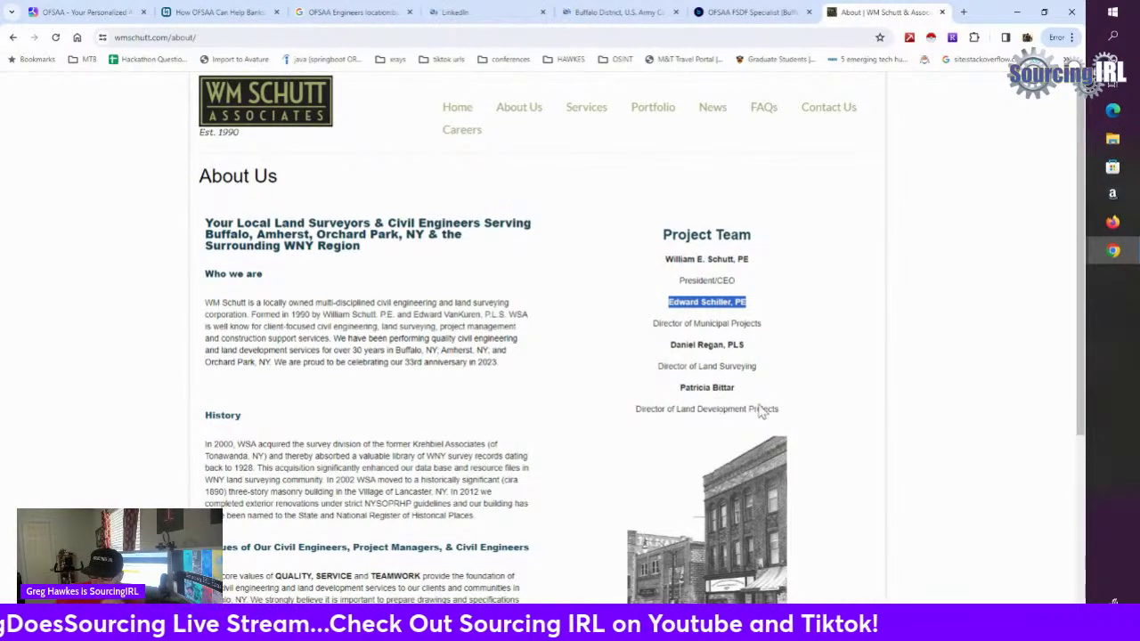
pyautogui.click(744, 348)
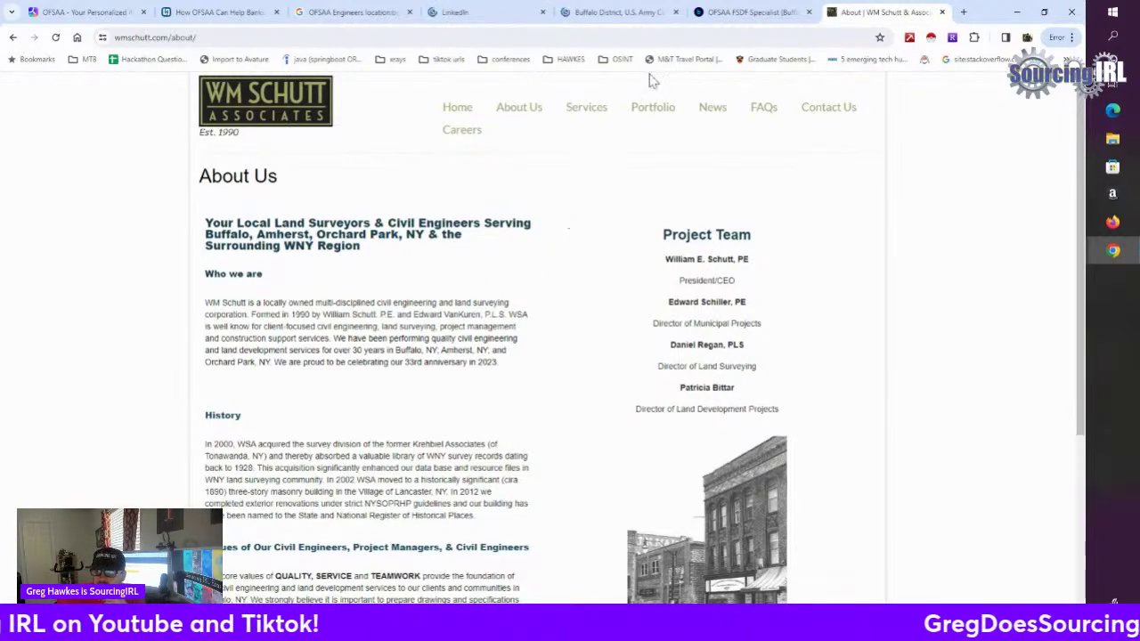
# Step: Switch to the Buffalo District, U.S. Army Corps of Engineers site, check its navigation sections and open a page under About
pyautogui.click(723, 18)
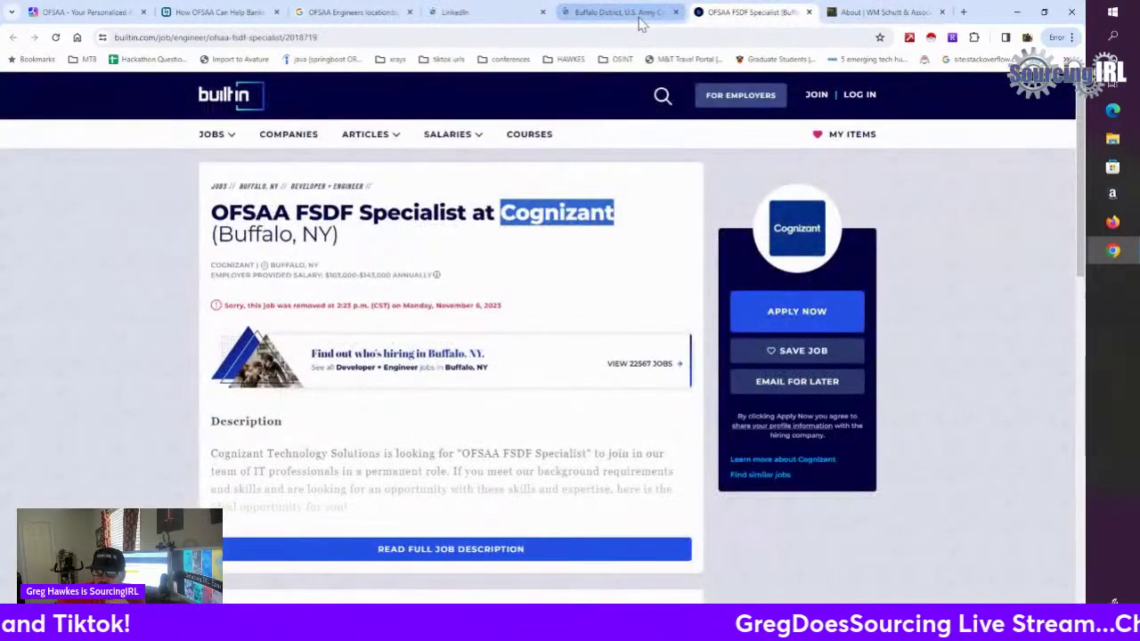
pyautogui.click(628, 12)
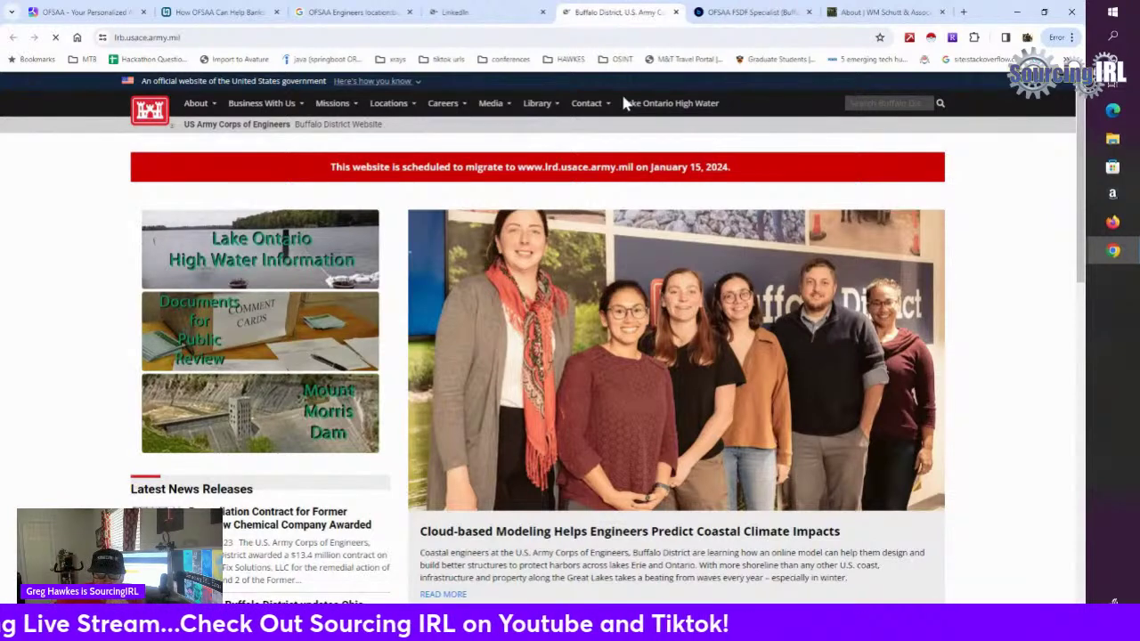
pyautogui.moveTo(203, 109)
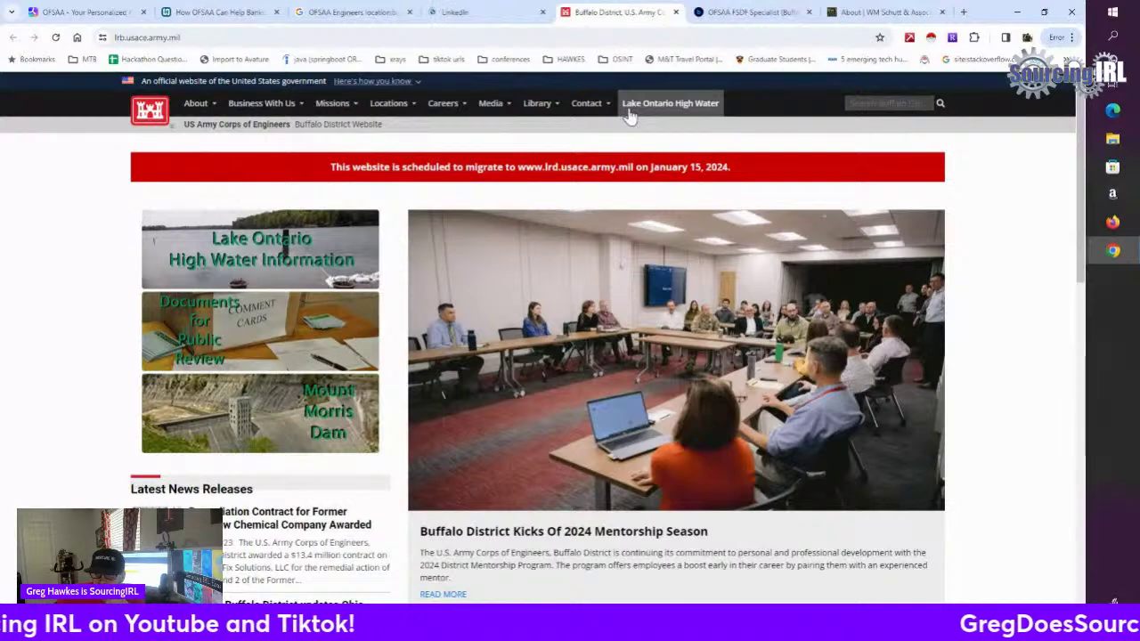
pyautogui.moveTo(600, 114)
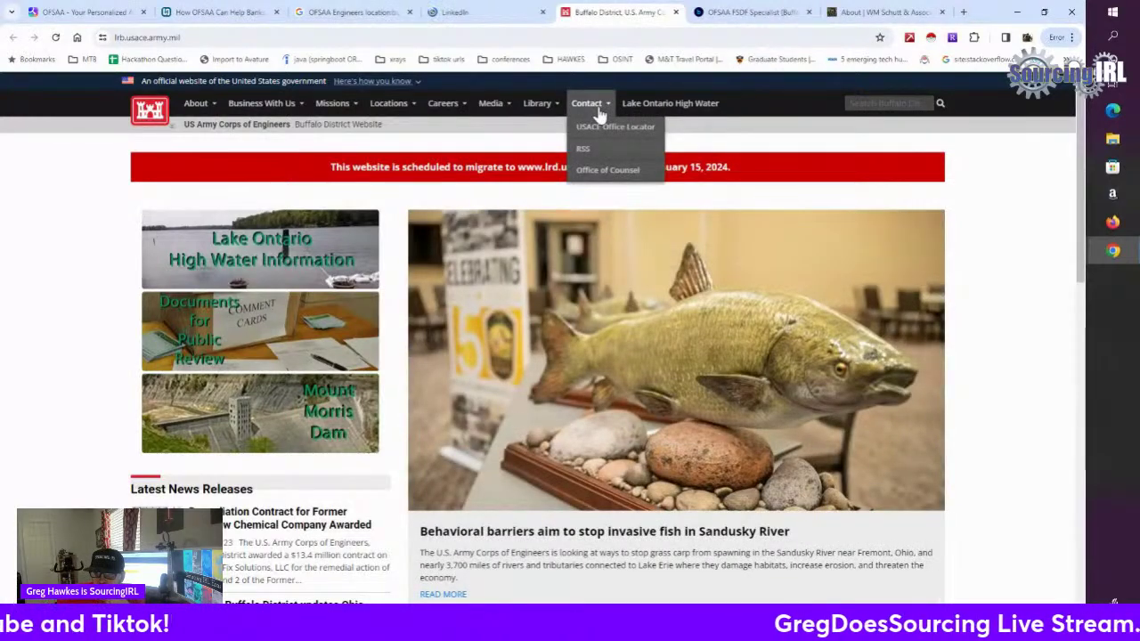
pyautogui.moveTo(500, 118)
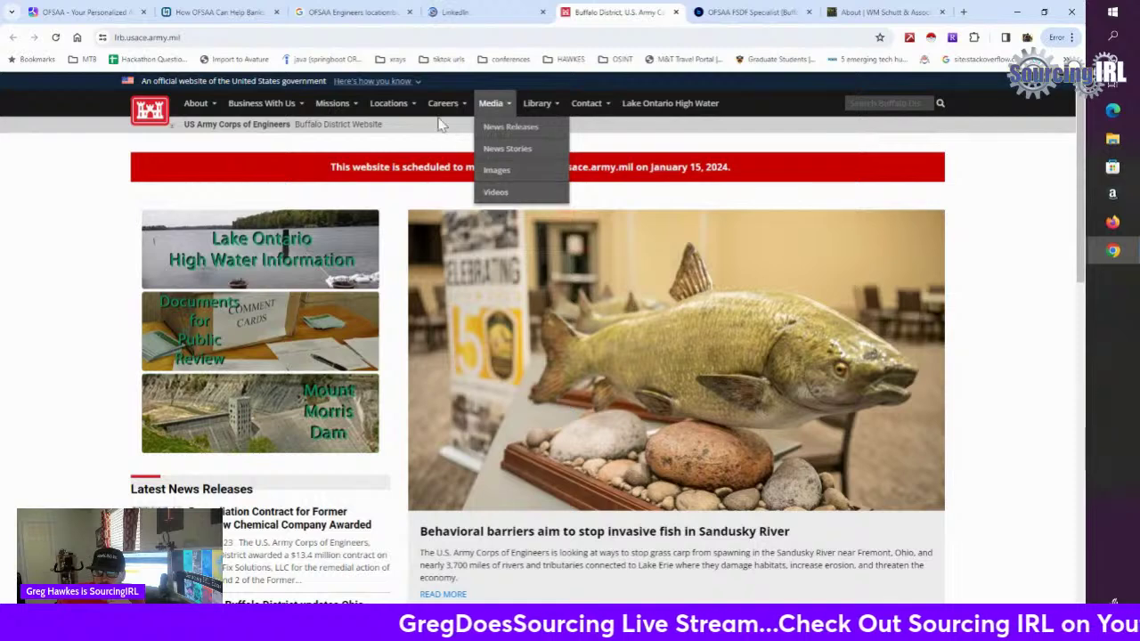
pyautogui.moveTo(383, 108)
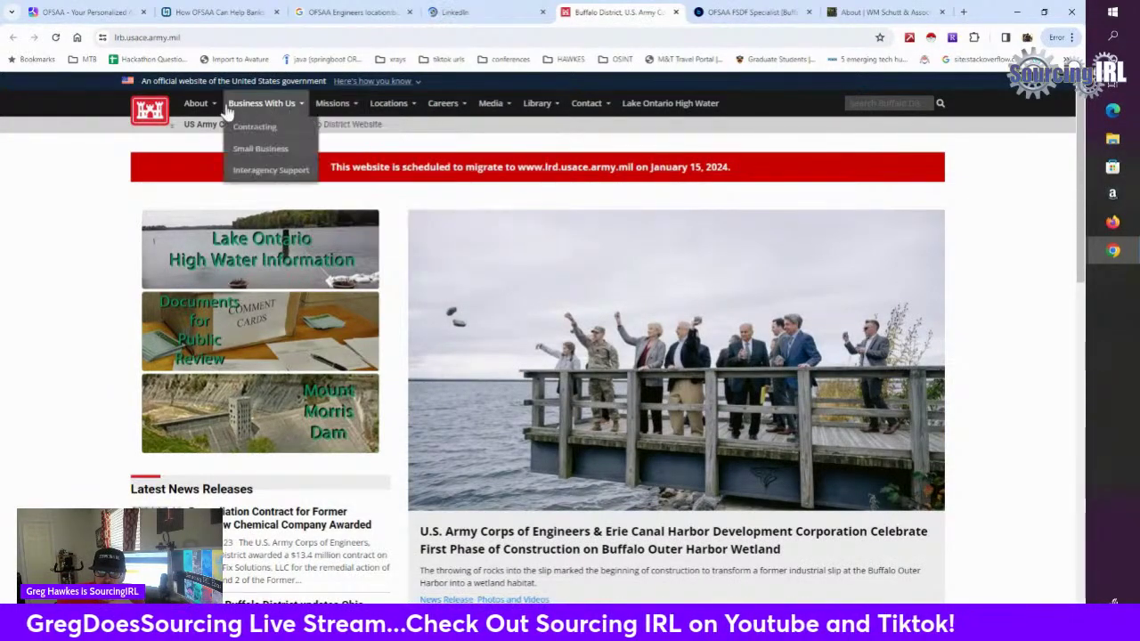
pyautogui.click(223, 195)
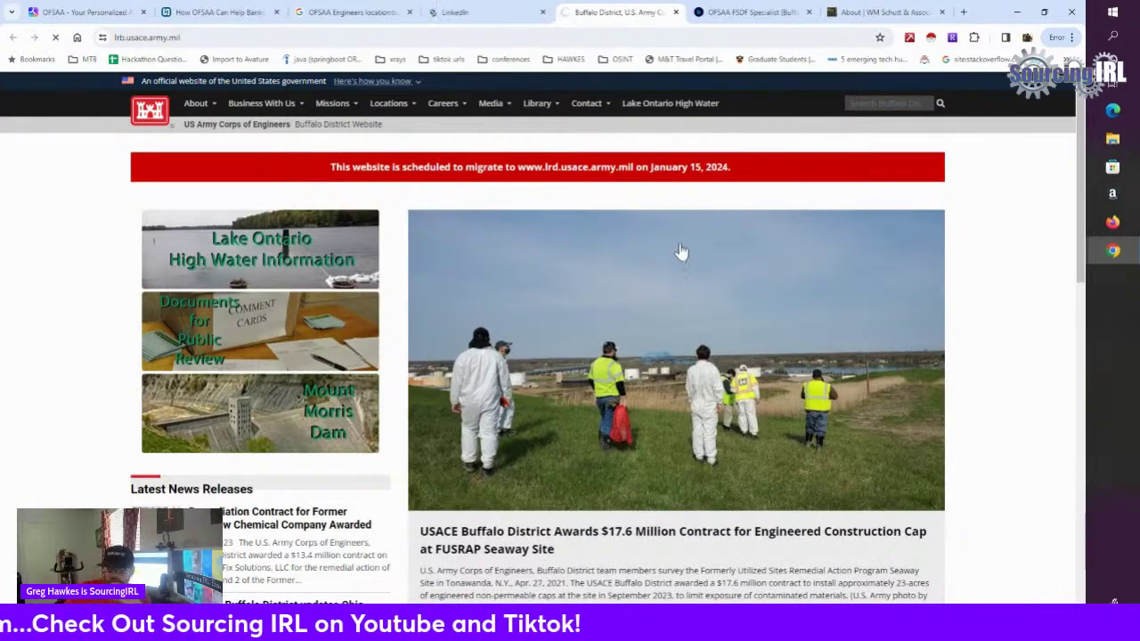
# Step: Look through the Buffalo District home page's news releases, featured pages and videos, and return to its beginning
pyautogui.scroll(-3, 695, 295)
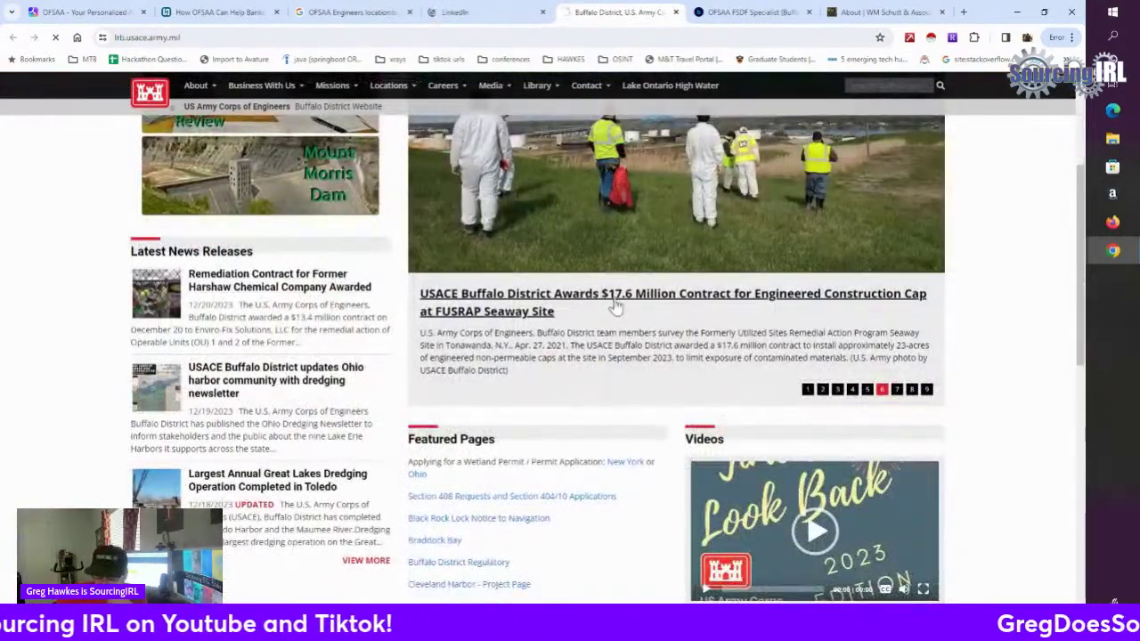
pyautogui.scroll(-2, 617, 308)
pyautogui.scroll(-1, 458, 376)
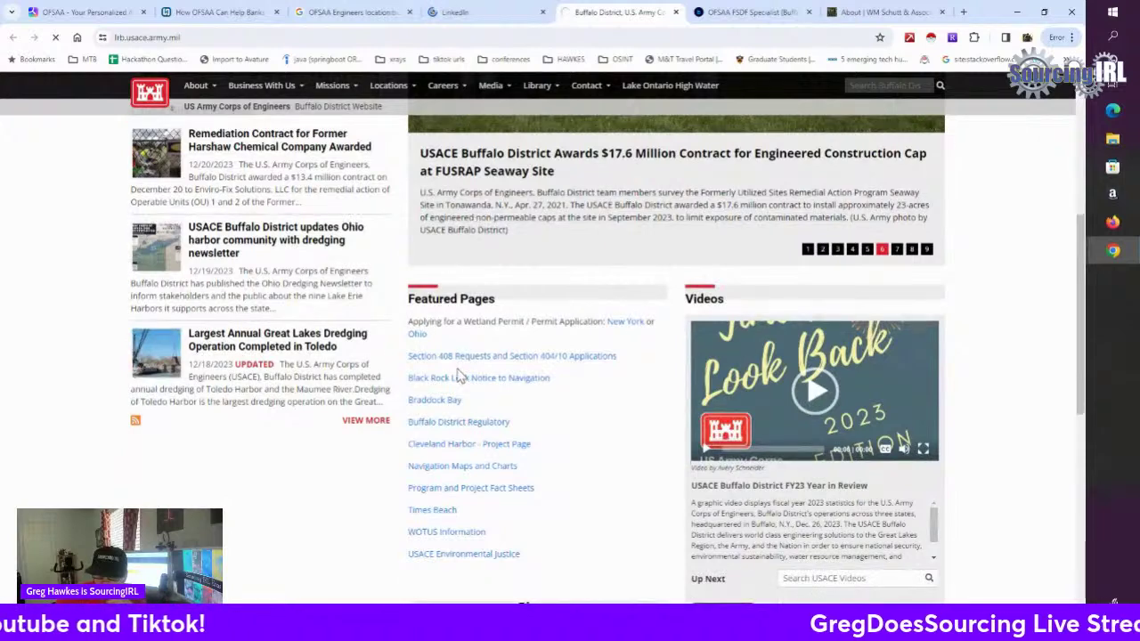
pyautogui.scroll(-1, 459, 376)
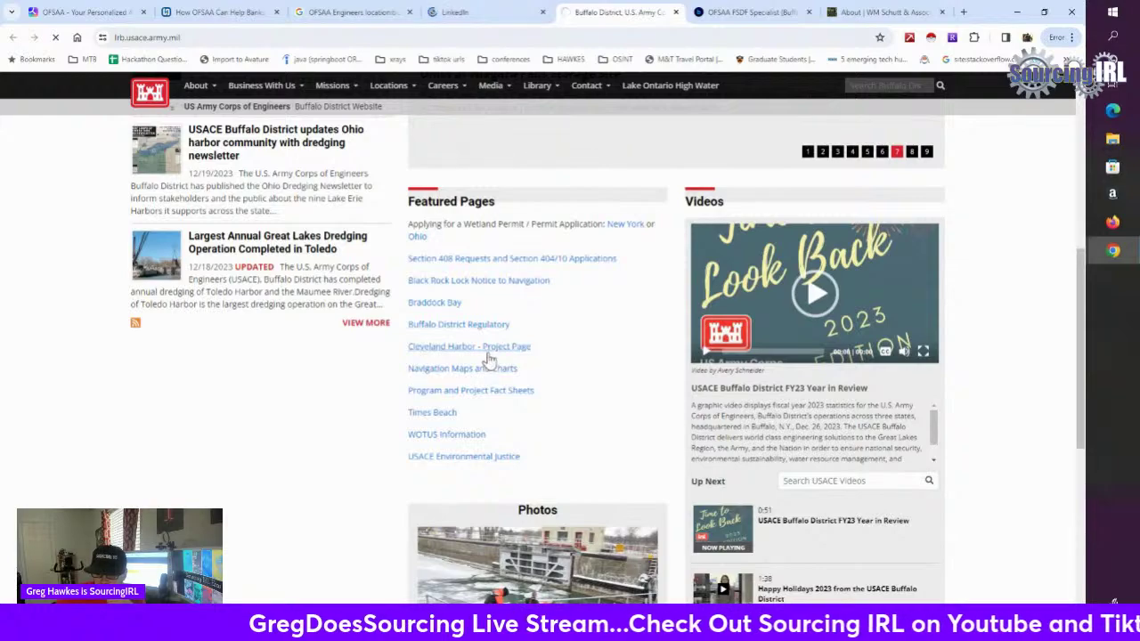
pyautogui.scroll(-2, 493, 361)
pyautogui.scroll(3, 483, 382)
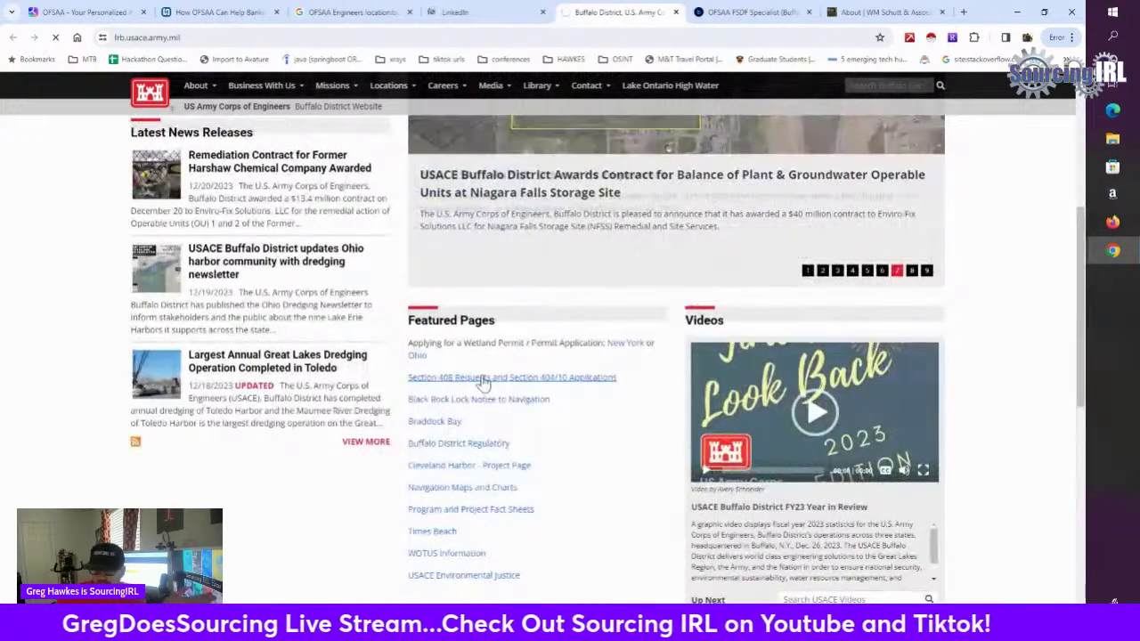
pyautogui.scroll(3, 499, 381)
pyautogui.scroll(1, 499, 381)
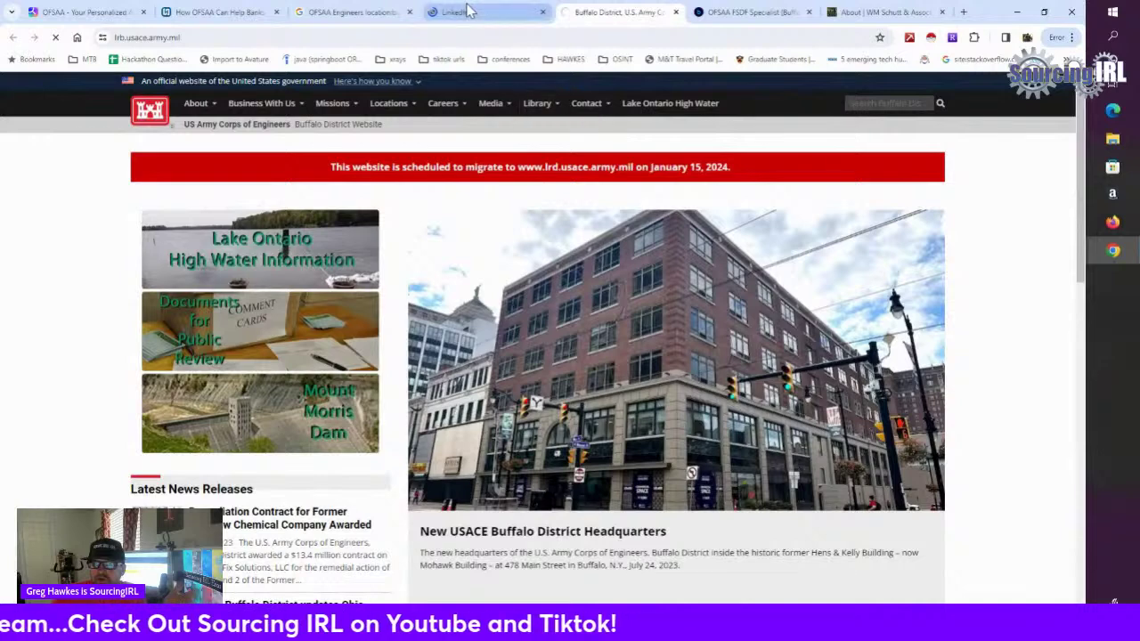
# Step: Switch to the Google results and run the search as "site:linkedin.com/in OFSAA Engineer location:buffalo"
pyautogui.click(431, 11)
pyautogui.click(330, 14)
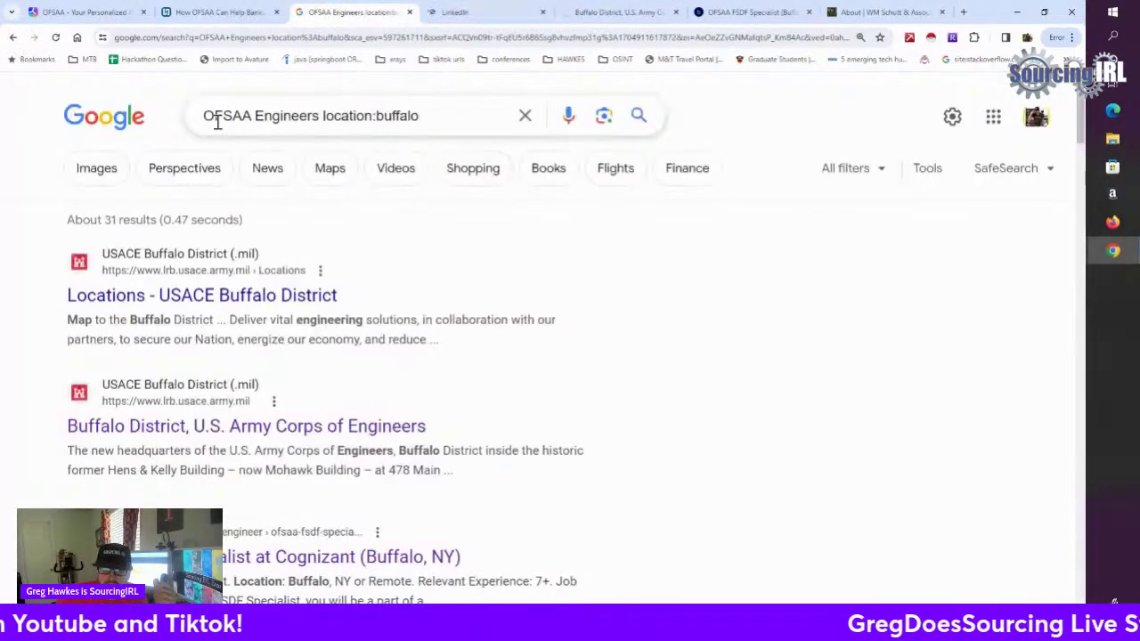
pyautogui.click(222, 122)
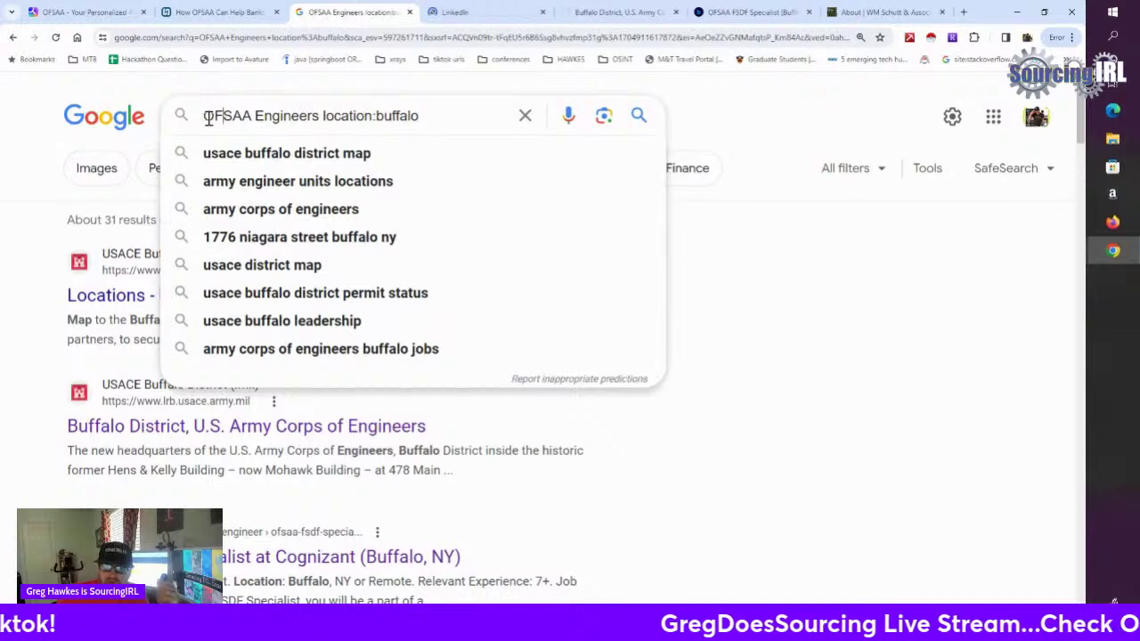
pyautogui.press('Home')
pyautogui.write('site')
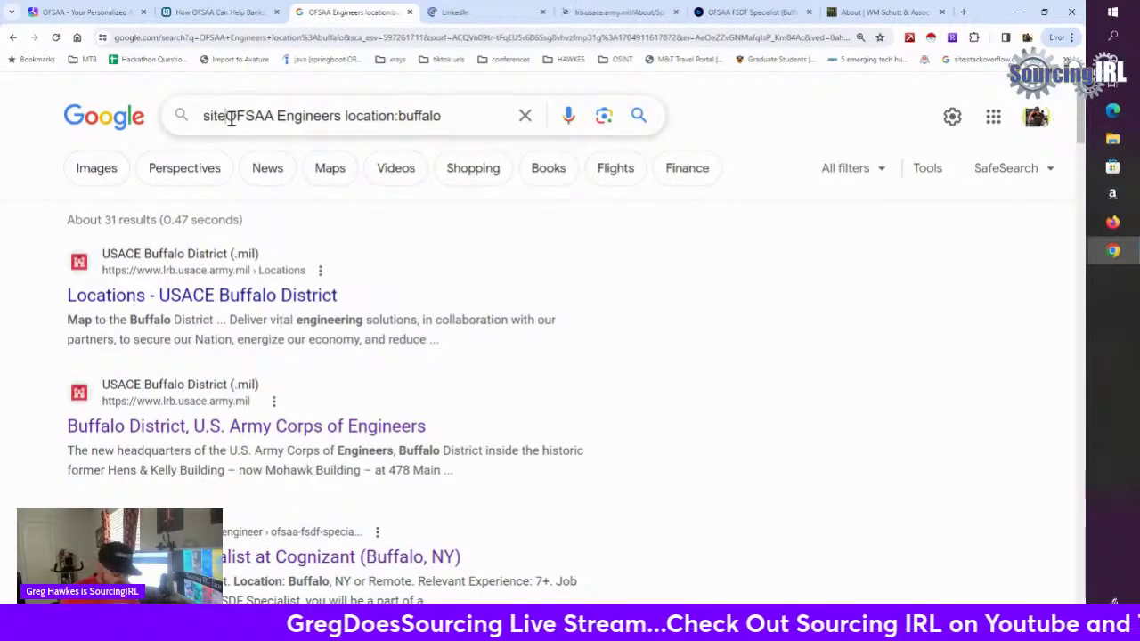
pyautogui.press('BackSpace')
pyautogui.write('e:')
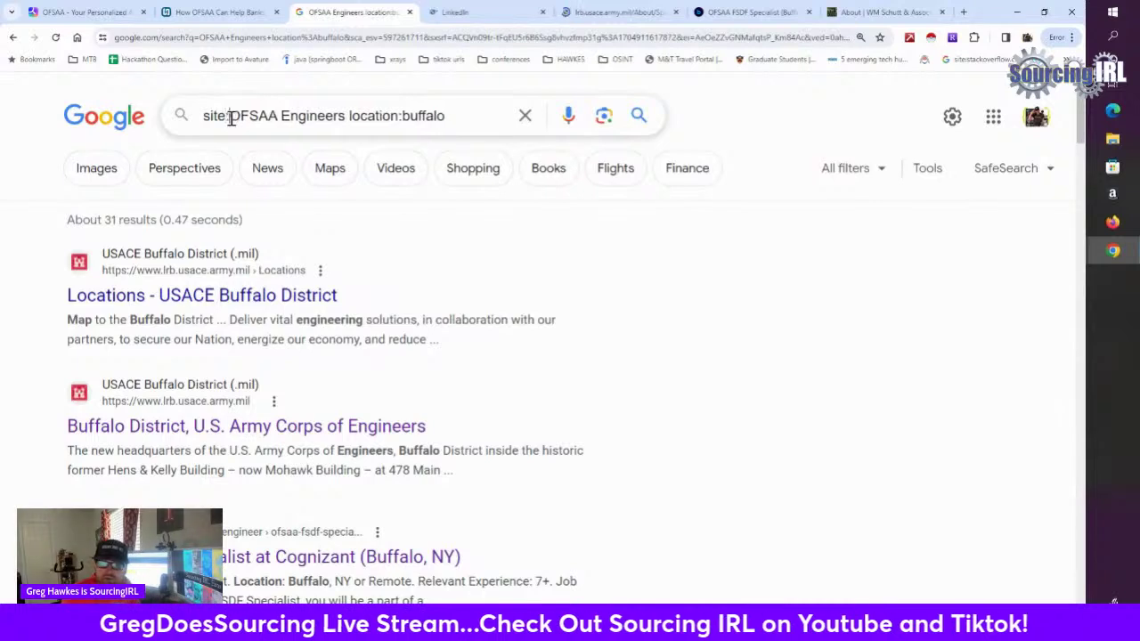
pyautogui.write('linkedin')
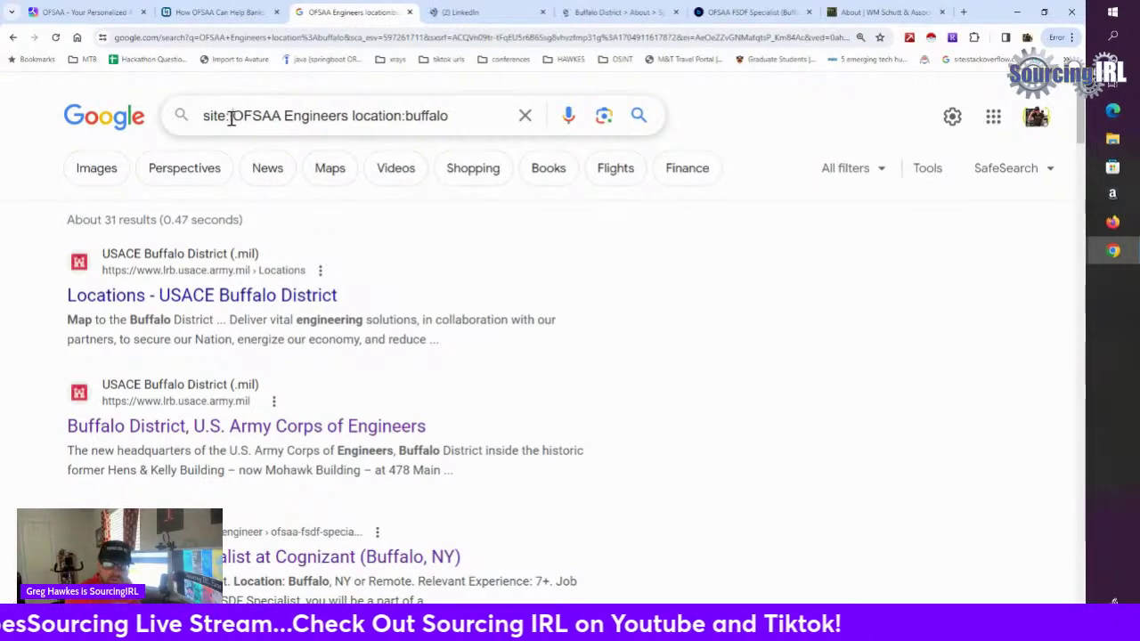
pyautogui.write('.com')
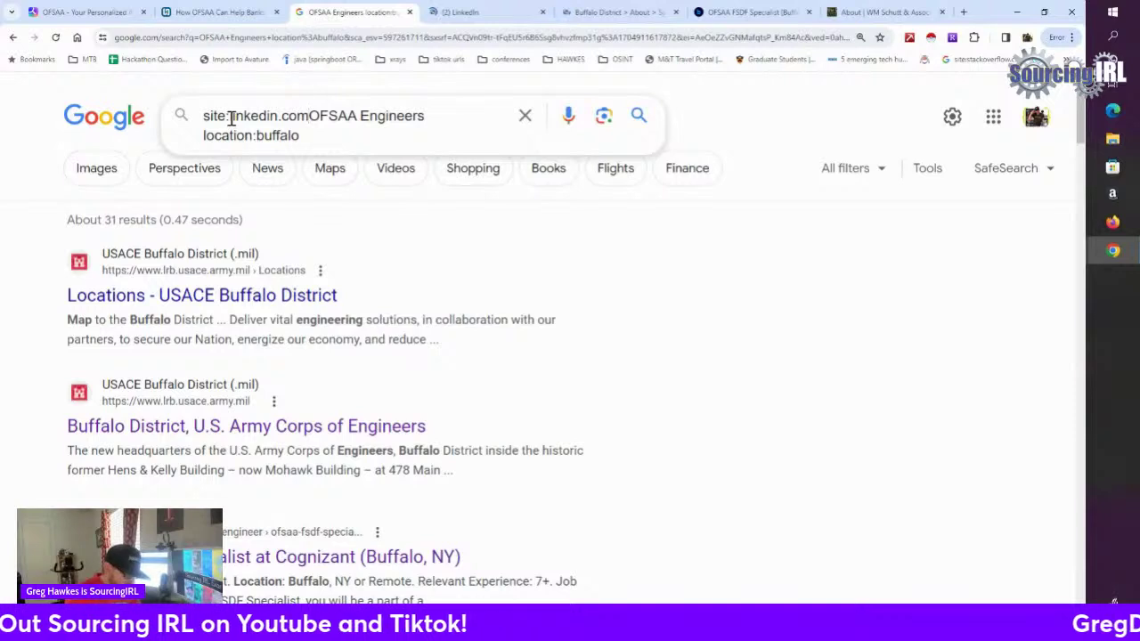
pyautogui.write('/in')
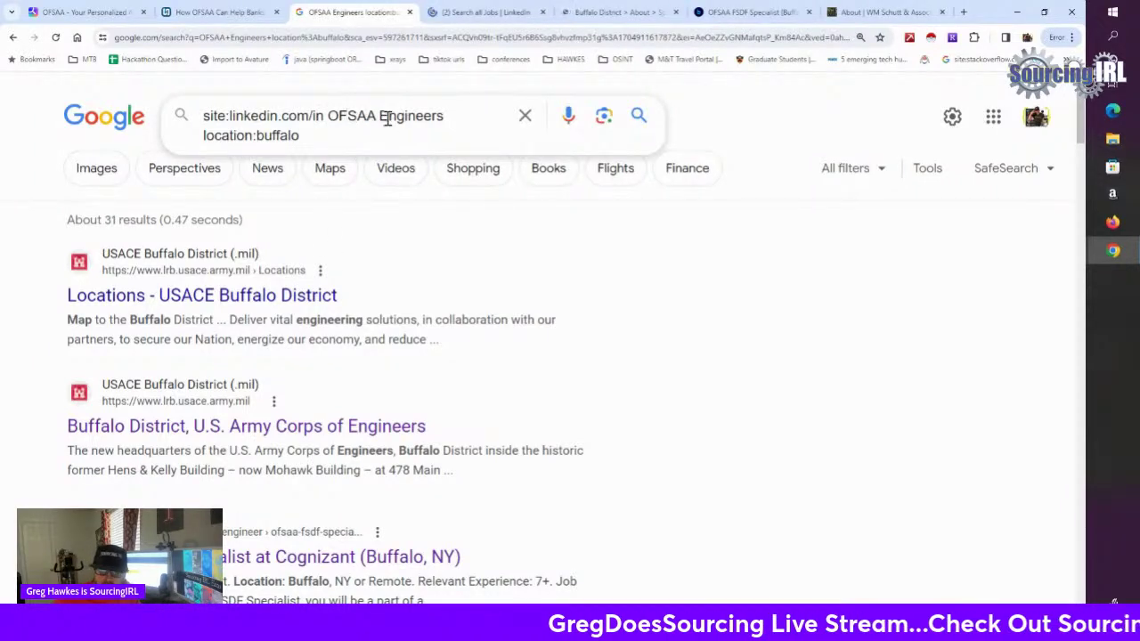
pyautogui.press('BackSpace')
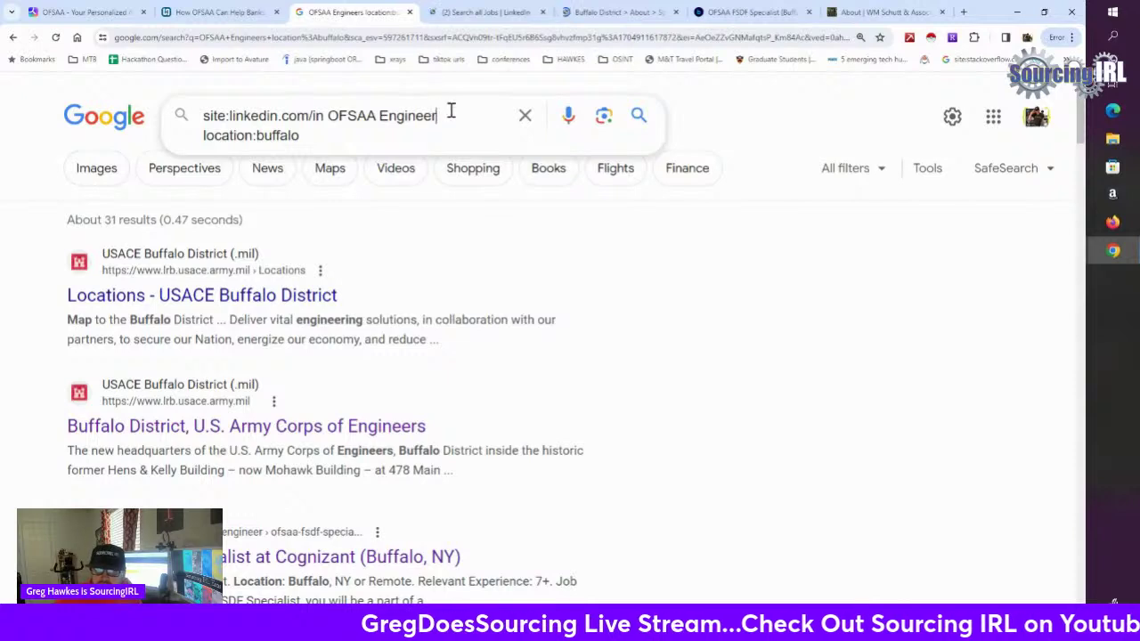
pyautogui.click(335, 134)
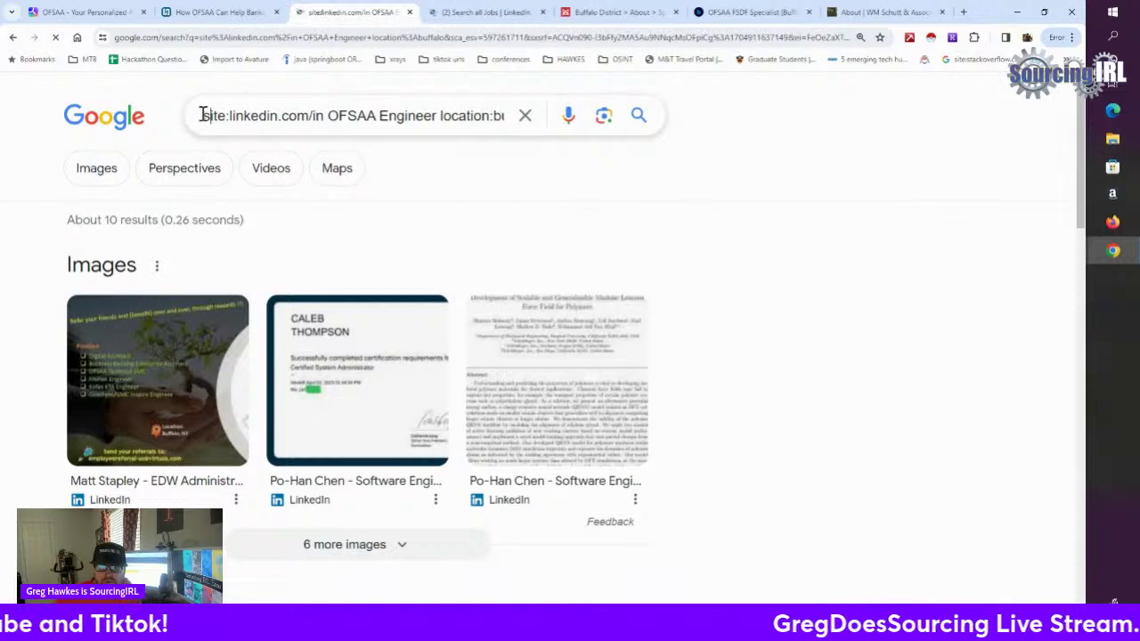
# Step: Glance over the image results and copy the complete LinkedIn X-ray query from the Google search box
pyautogui.moveTo(563, 123); pyautogui.dragTo(210, 137)
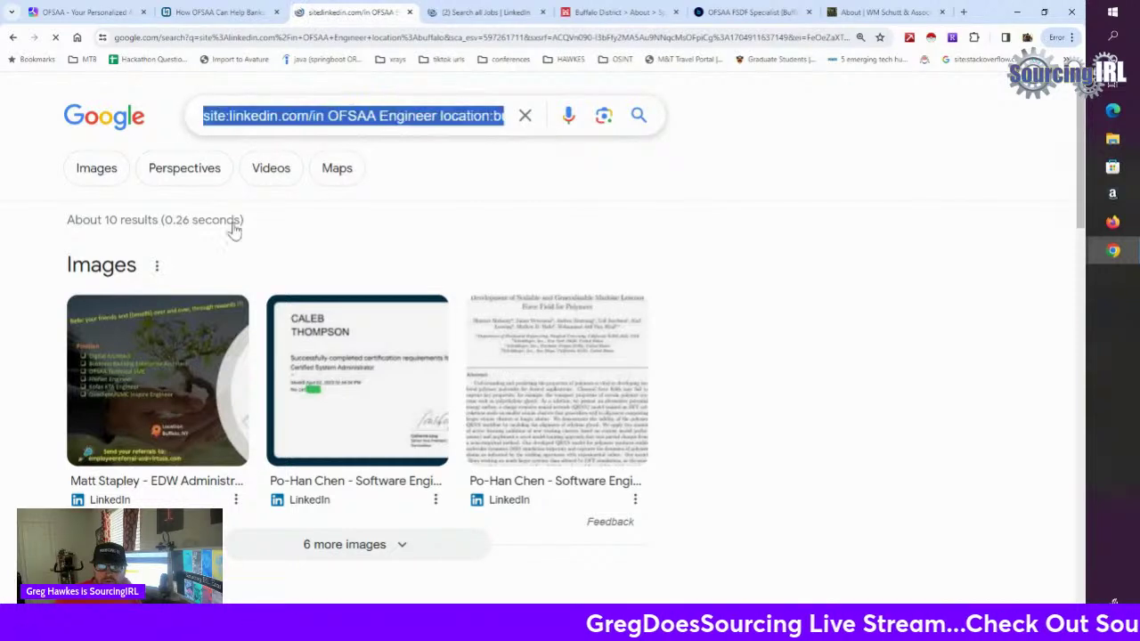
pyautogui.scroll(-5, 256, 312)
pyautogui.scroll(5, 269, 251)
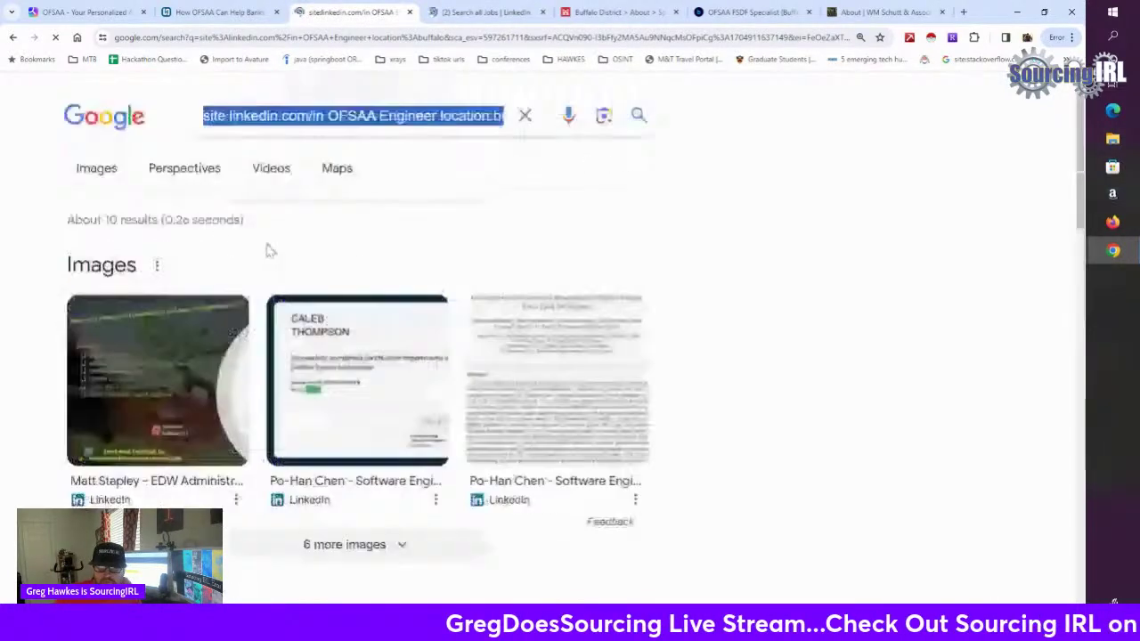
pyautogui.click(211, 124)
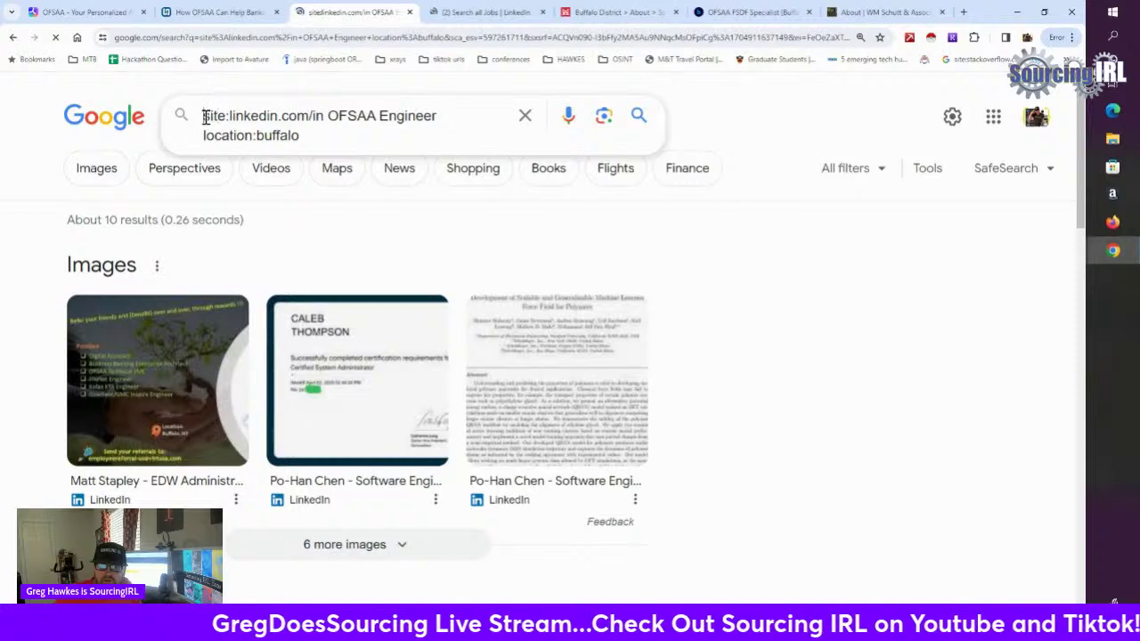
pyautogui.moveTo(204, 118); pyautogui.dragTo(315, 148)
pyautogui.hotkey('ctrl', 'c')
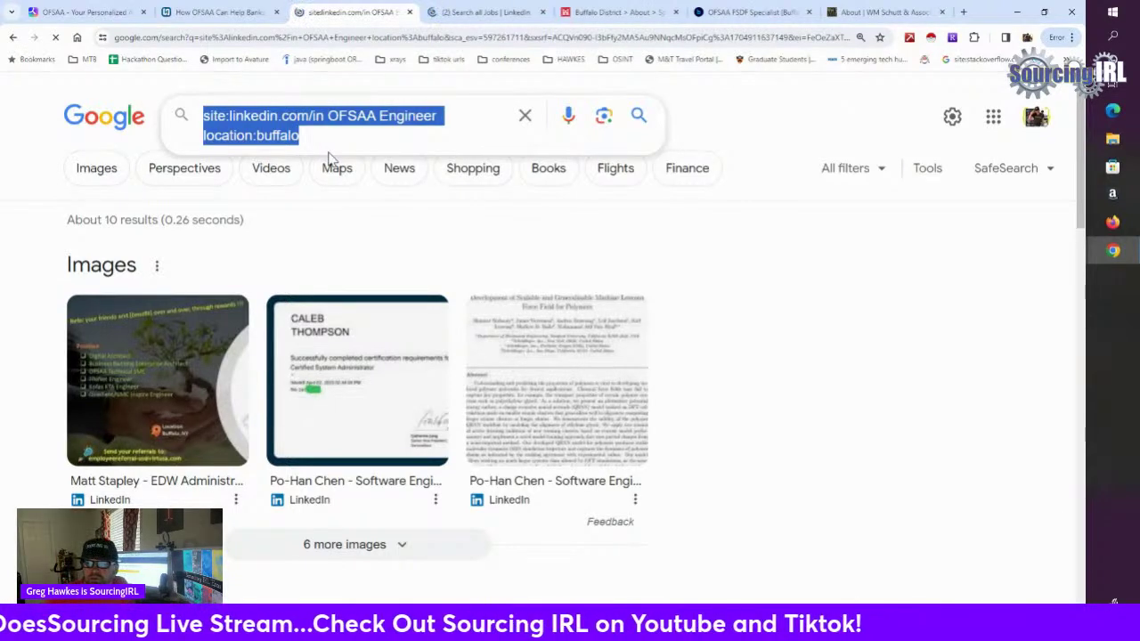
# Step: Switch to the Buffalo District page and read through the Speakers Bureau topics, speaker request details and contact section
pyautogui.click(481, 11)
pyautogui.click(619, 13)
pyautogui.click(330, 37)
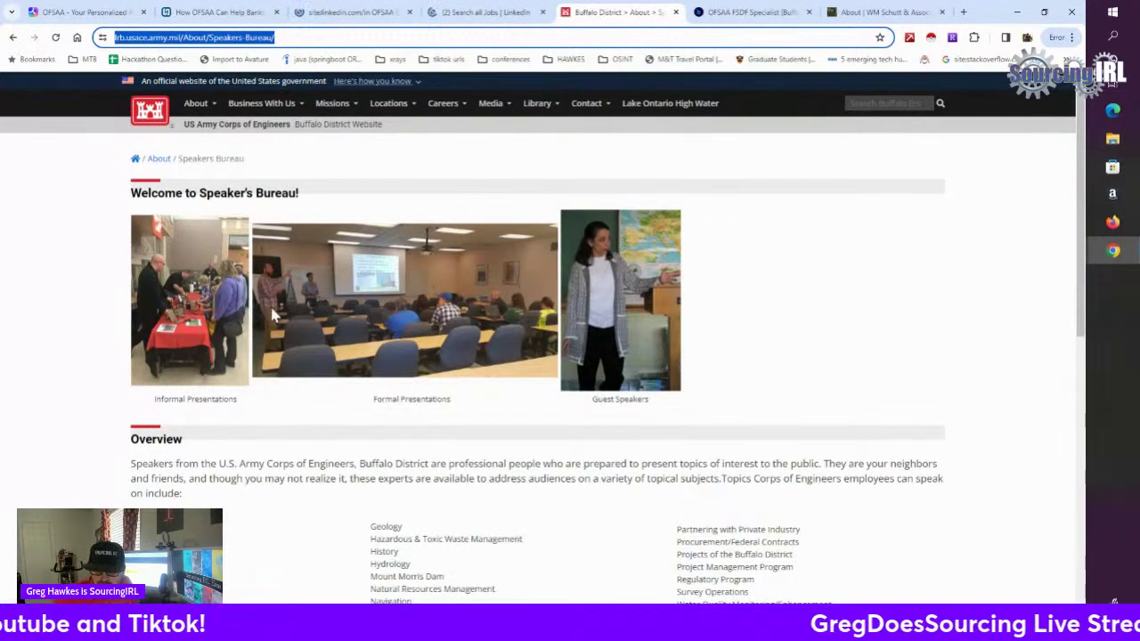
pyautogui.scroll(-1, 273, 314)
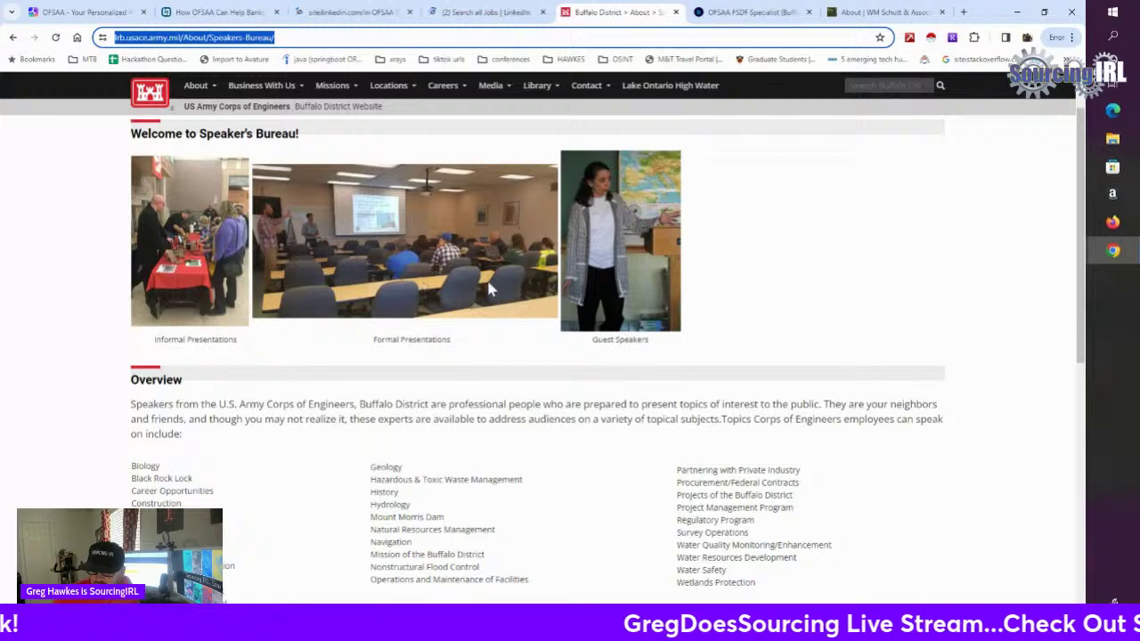
pyautogui.click(623, 340)
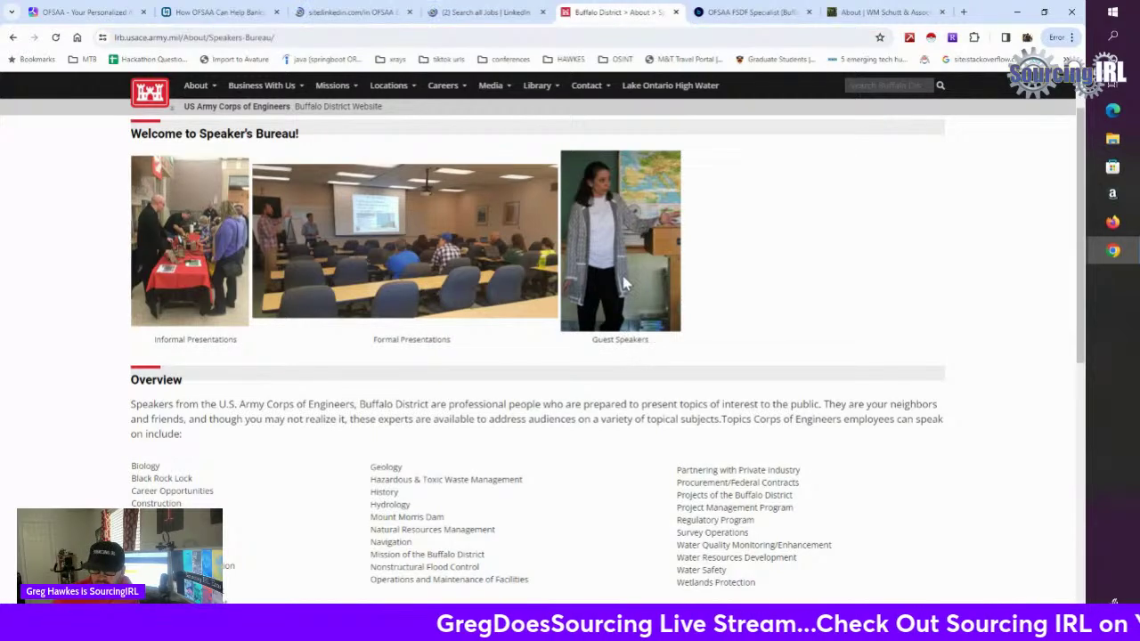
pyautogui.scroll(-5, 631, 294)
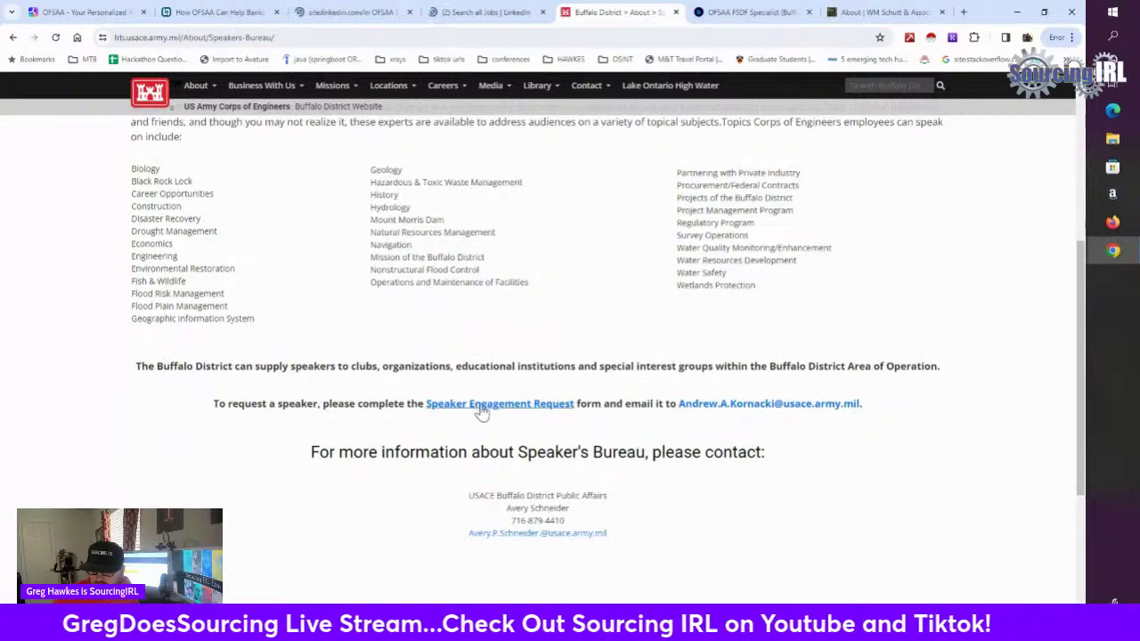
pyautogui.scroll(2, 540, 499)
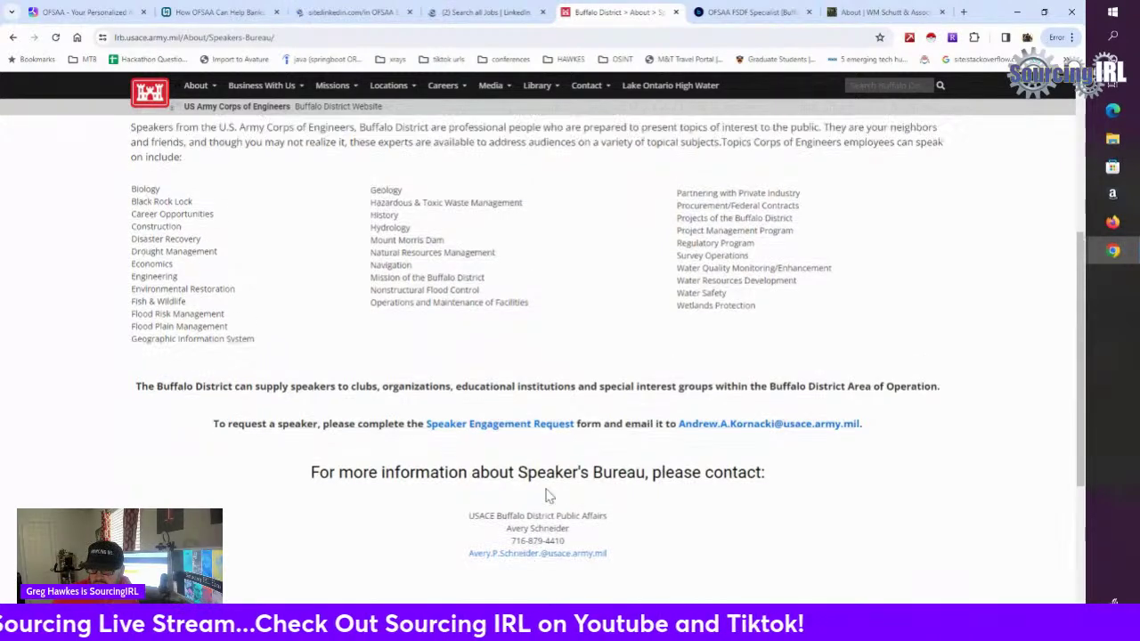
pyautogui.scroll(2, 450, 312)
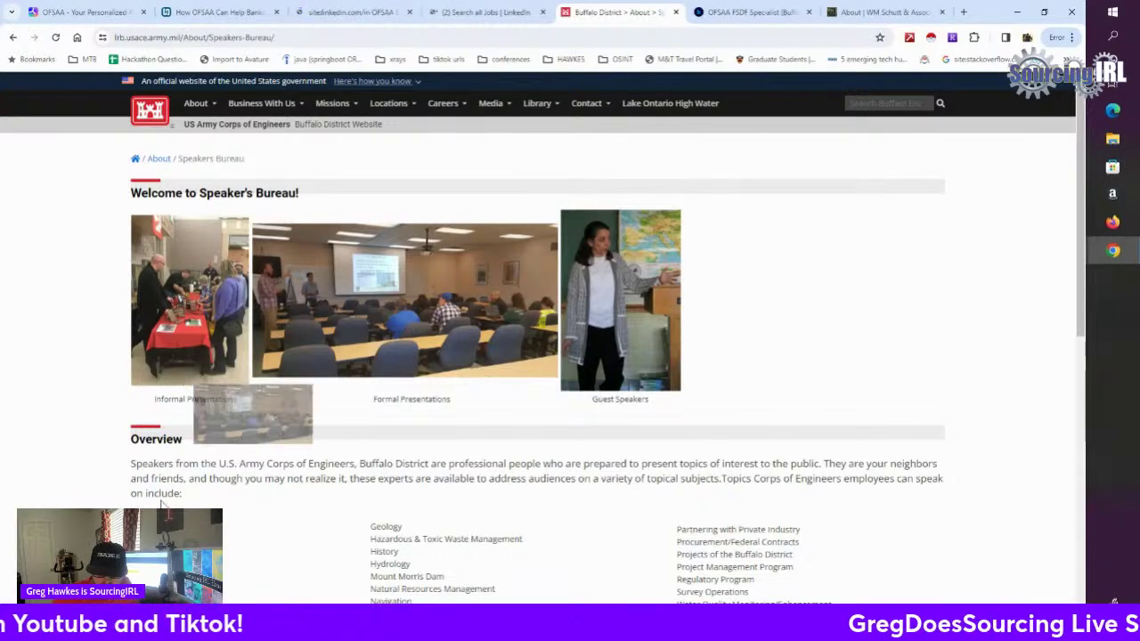
pyautogui.moveTo(402, 539); pyautogui.dragTo(408, 539)
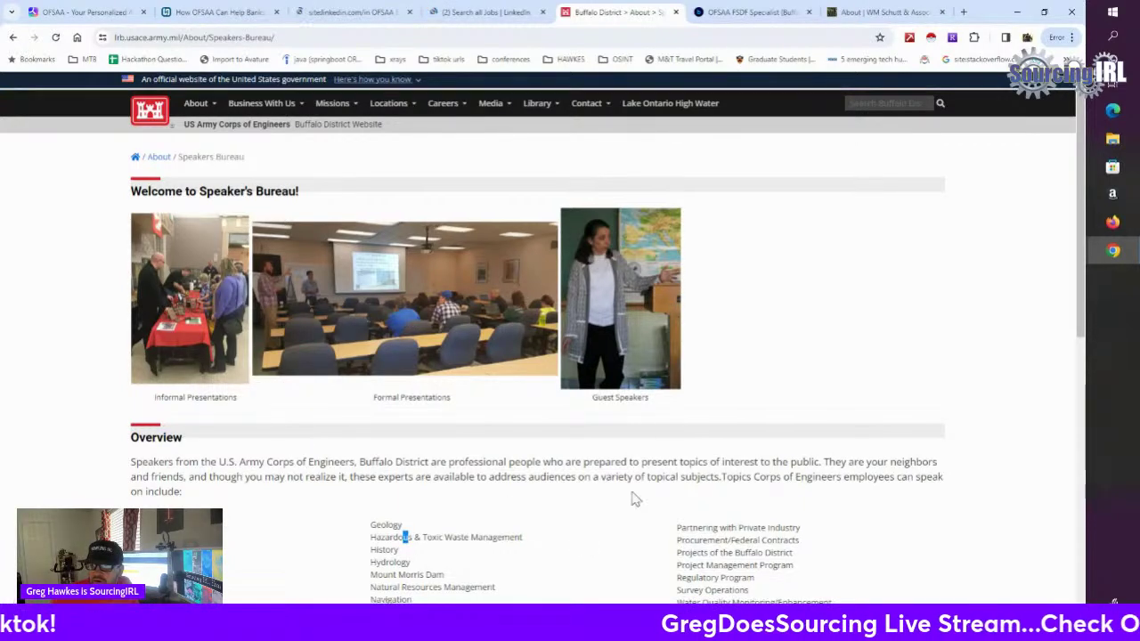
# Step: Replace the Buffalo District page's address with the copied query and remove "linkedin.com/in" after the site operator
pyautogui.click(747, 11)
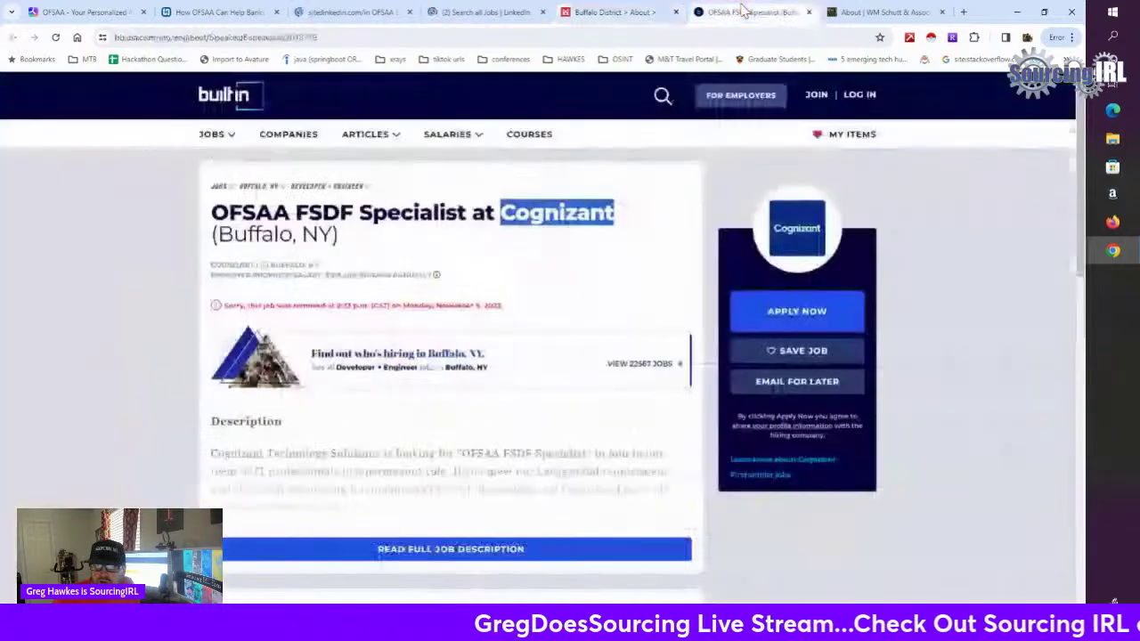
pyautogui.click(605, 12)
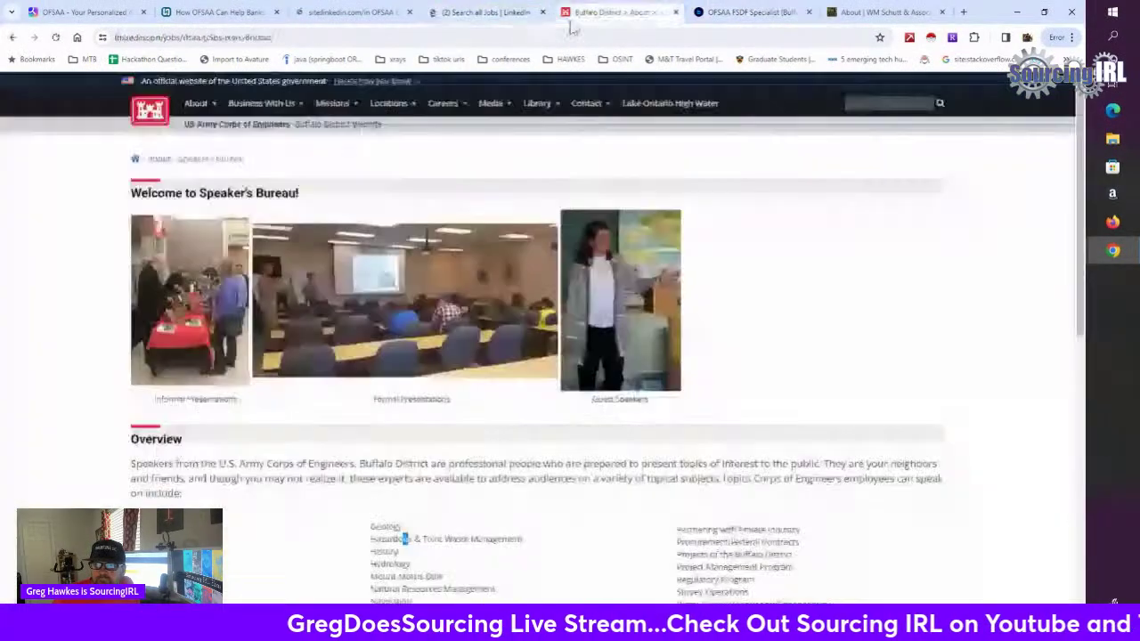
pyautogui.click(517, 37)
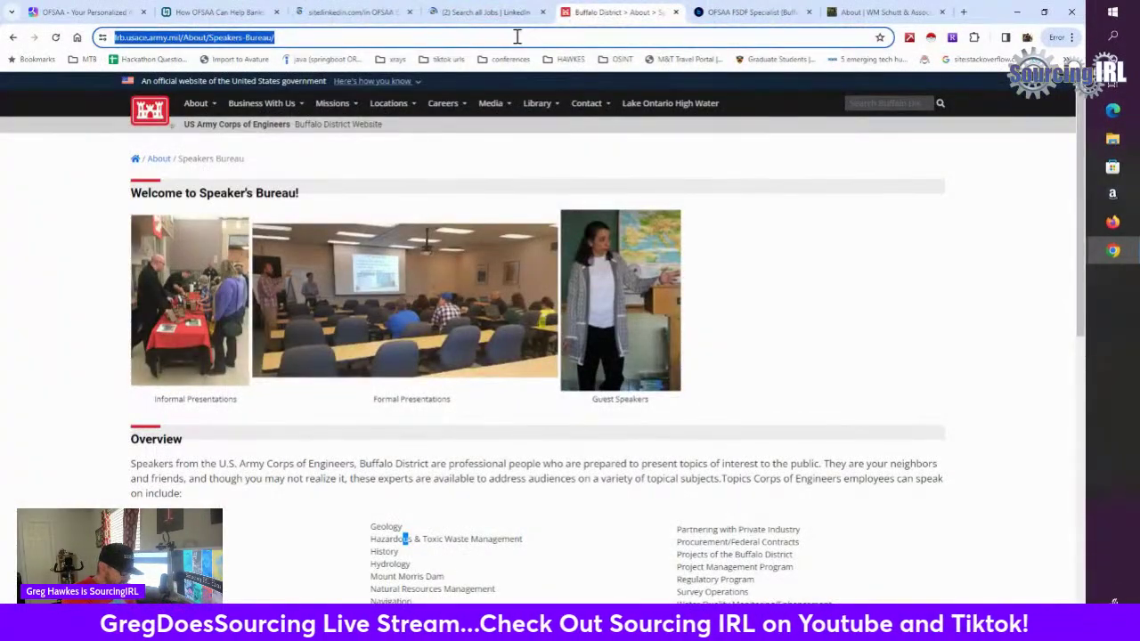
pyautogui.hotkey('ctrl', 'v')
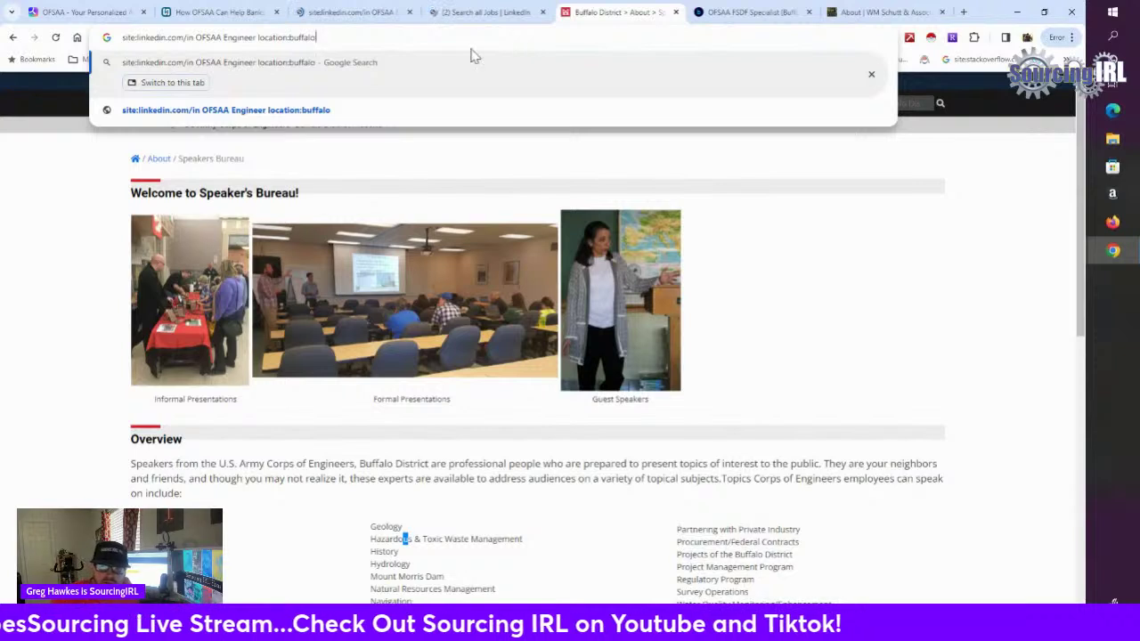
pyautogui.click(192, 38)
pyautogui.press('BackSpace')
pyautogui.press('BackSpace')
pyautogui.press('BackSpace')
pyautogui.press('BackSpace')
pyautogui.press('BackSpace')
pyautogui.press('BackSpace')
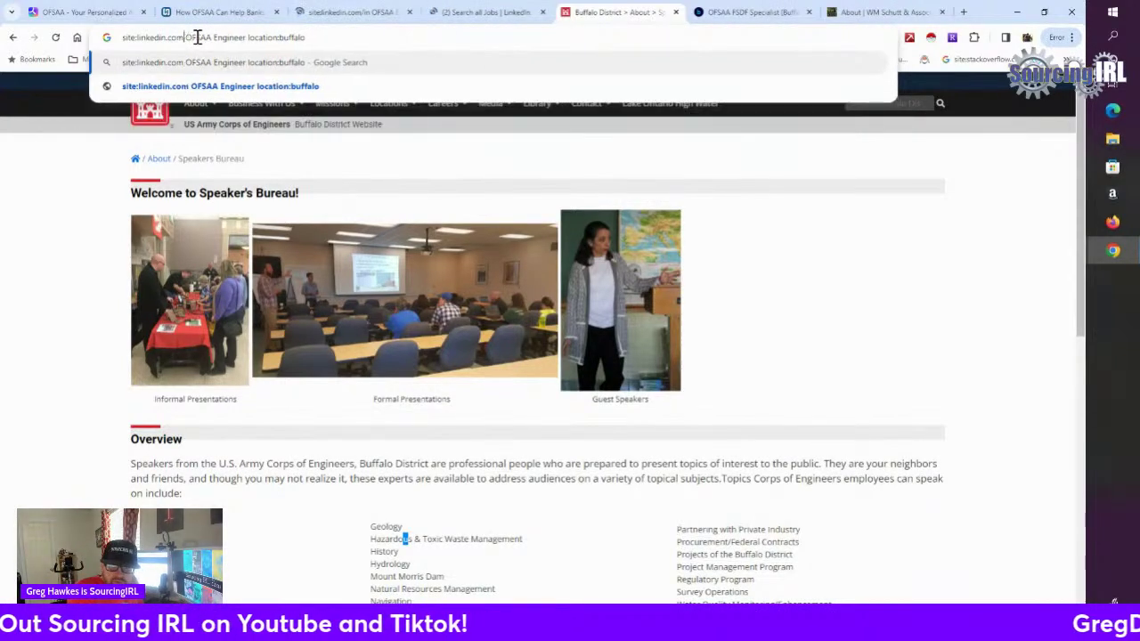
pyautogui.press('BackSpace')
pyautogui.press('BackSpace')
pyautogui.press('BackSpace')
pyautogui.press('BackSpace')
pyautogui.press('BackSpace')
pyautogui.press('BackSpace')
pyautogui.press('BackSpace')
pyautogui.press('BackSpace')
pyautogui.press('BackSpace')
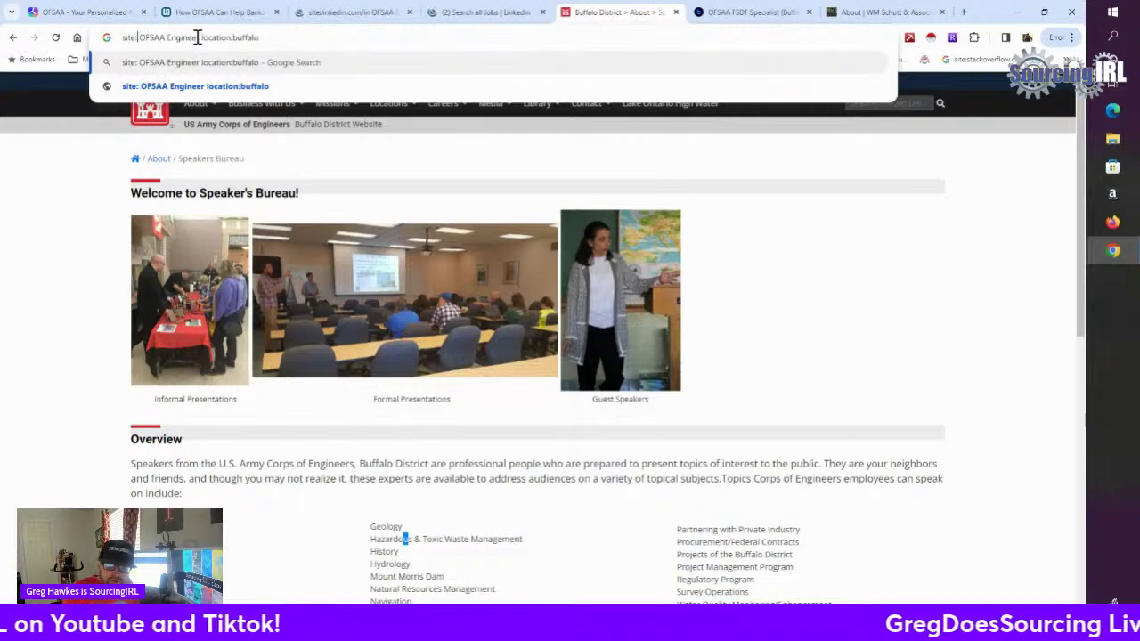
# Step: Set the site operator's target to zoominfo.com/p and run the OFSAA Engineer search for Buffalo
pyautogui.write('zooming')
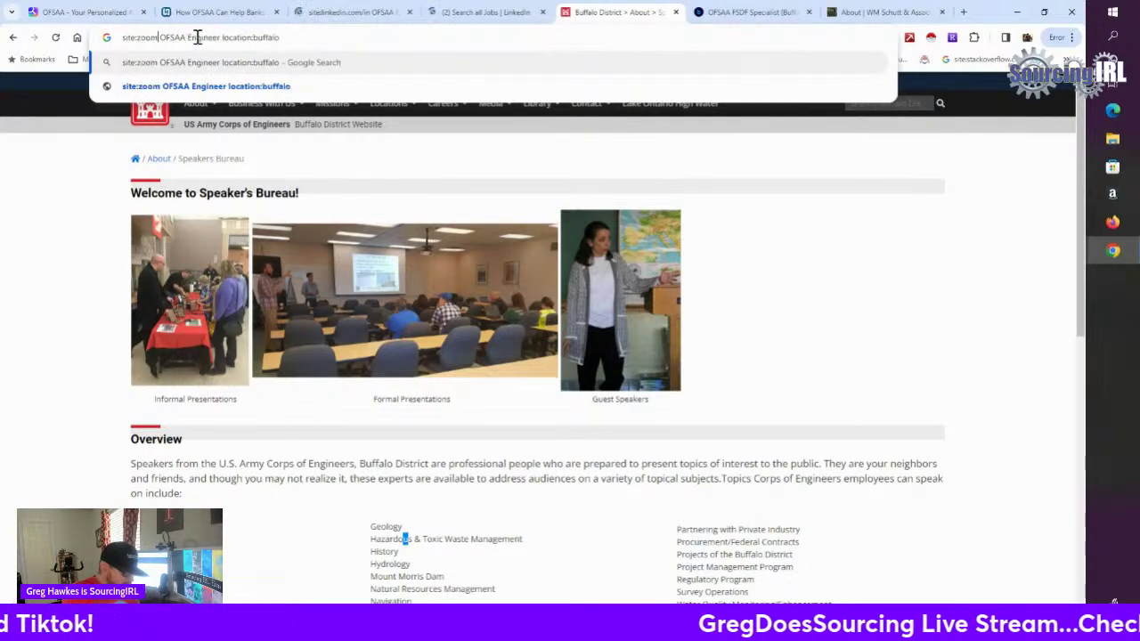
pyautogui.press('BackSpace')
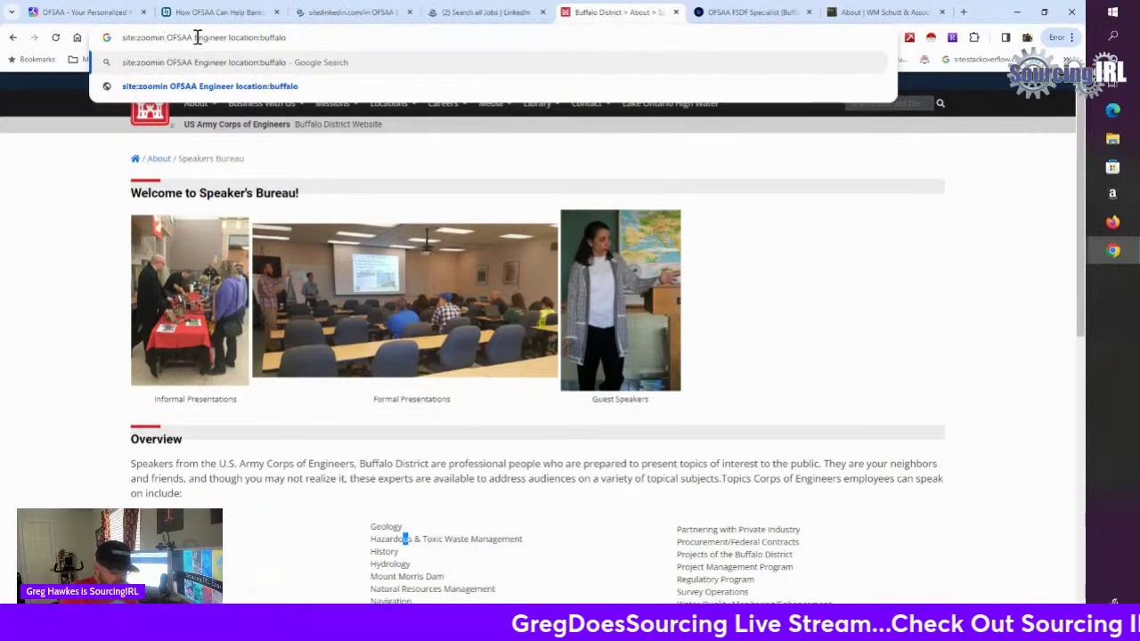
pyautogui.write('fo.com')
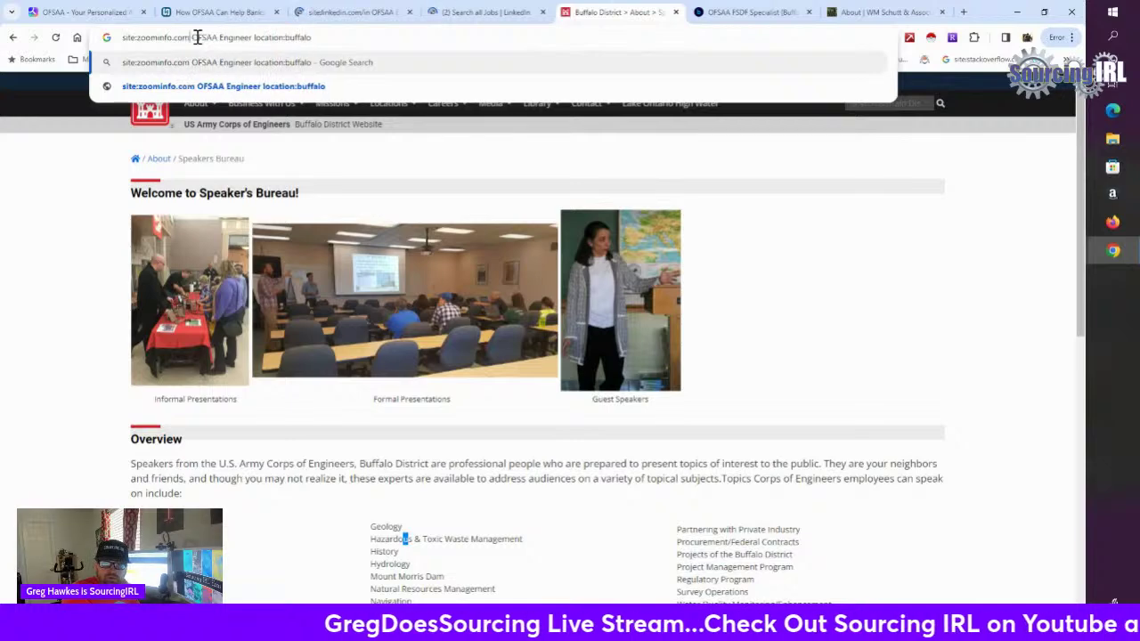
pyautogui.write('/p')
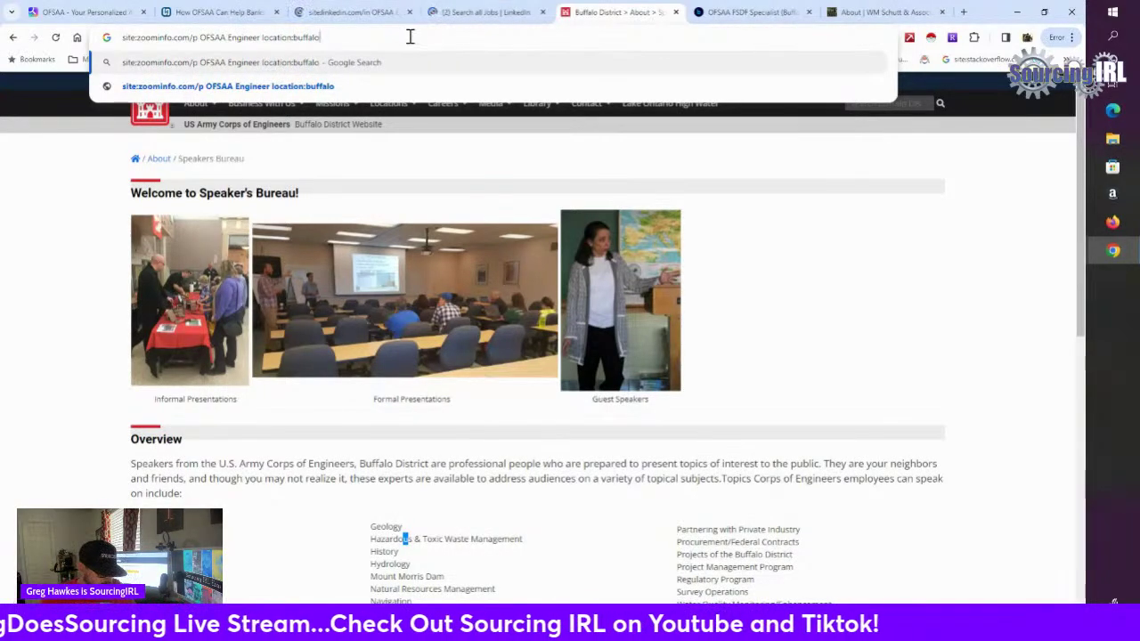
pyautogui.press('Return')
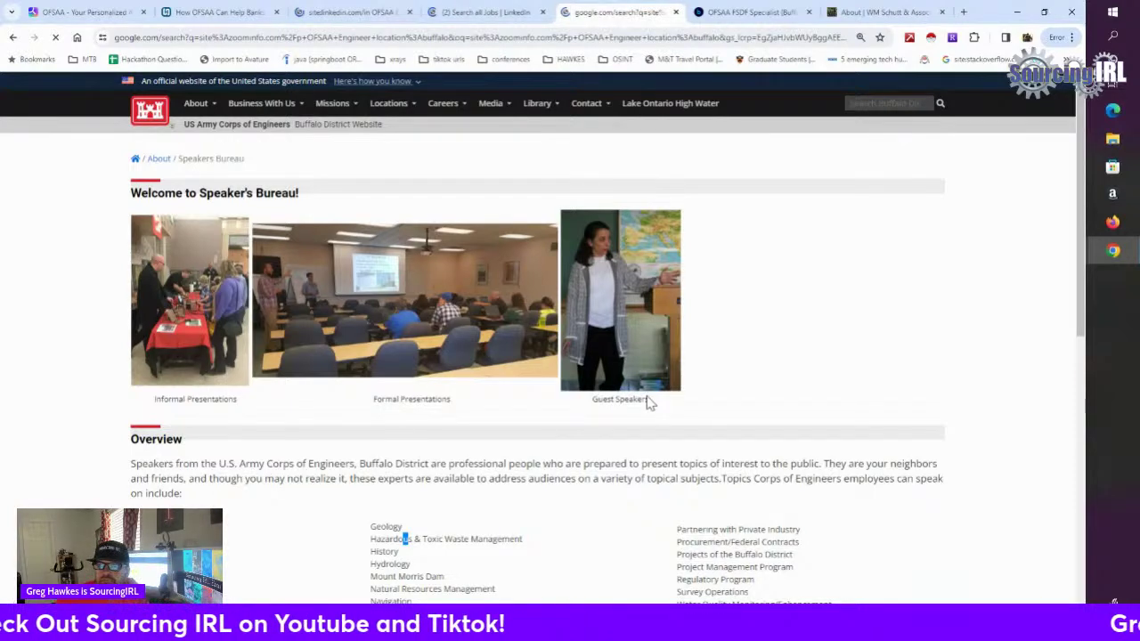
# Step: Switch back to the LinkedIn X-ray results and look through the listed profiles
pyautogui.click(392, 13)
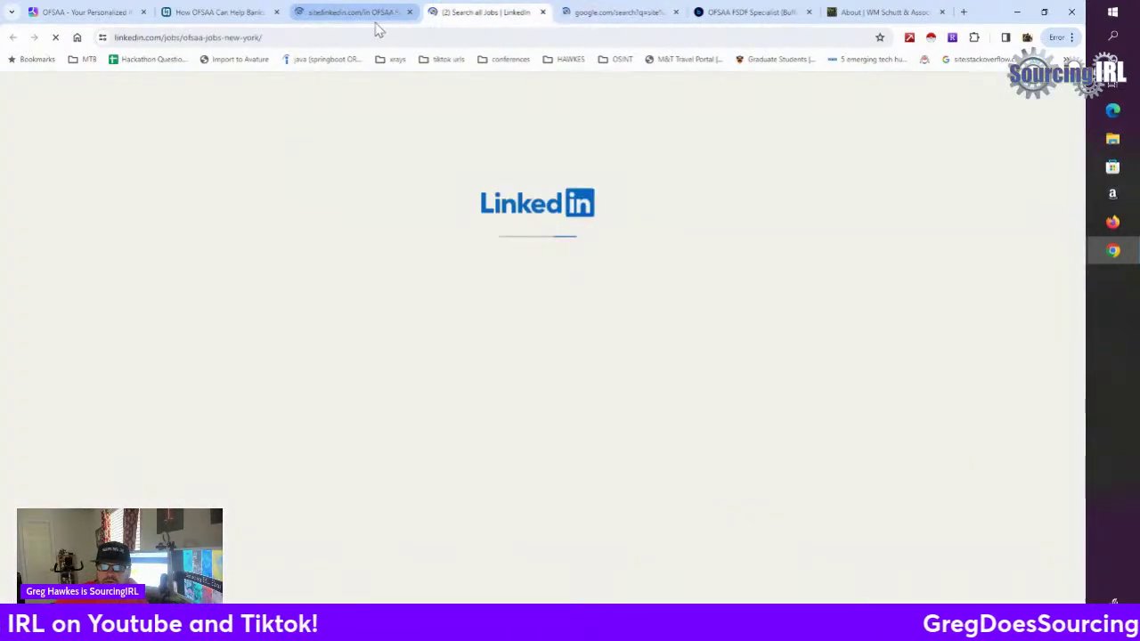
pyautogui.scroll(-3, 377, 279)
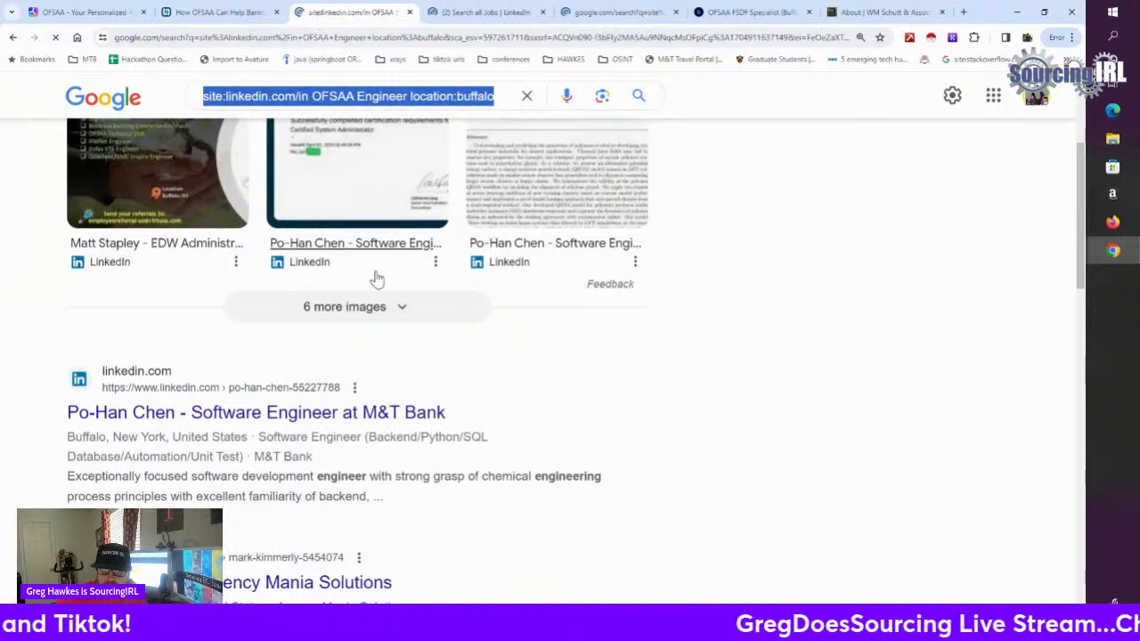
pyautogui.scroll(-3, 377, 279)
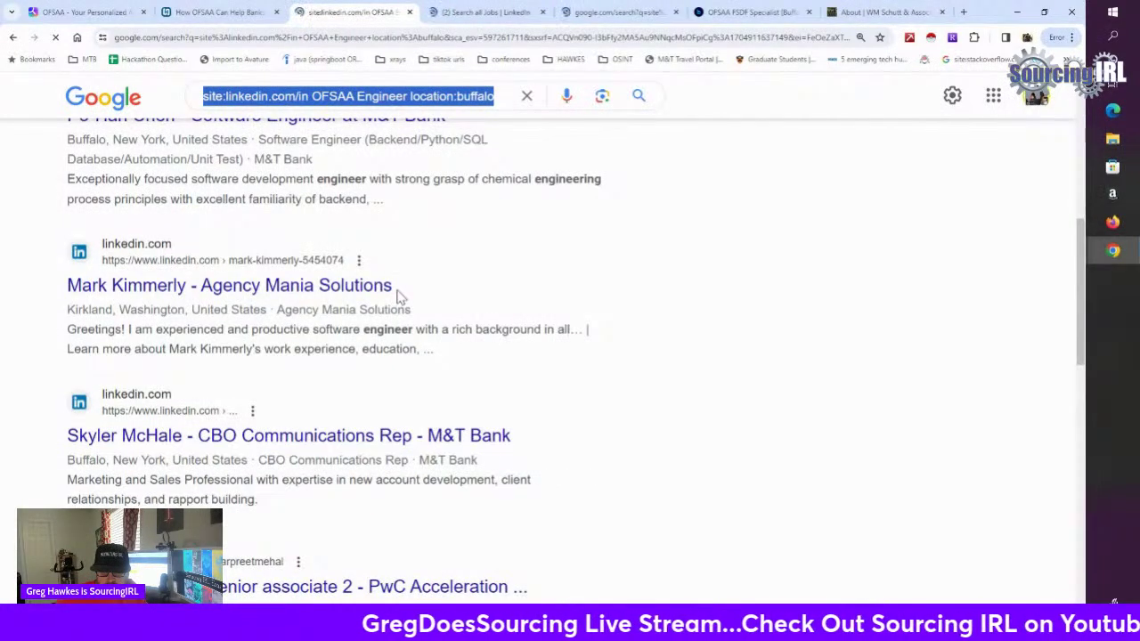
pyautogui.scroll(-1, 399, 298)
pyautogui.scroll(-1, 399, 303)
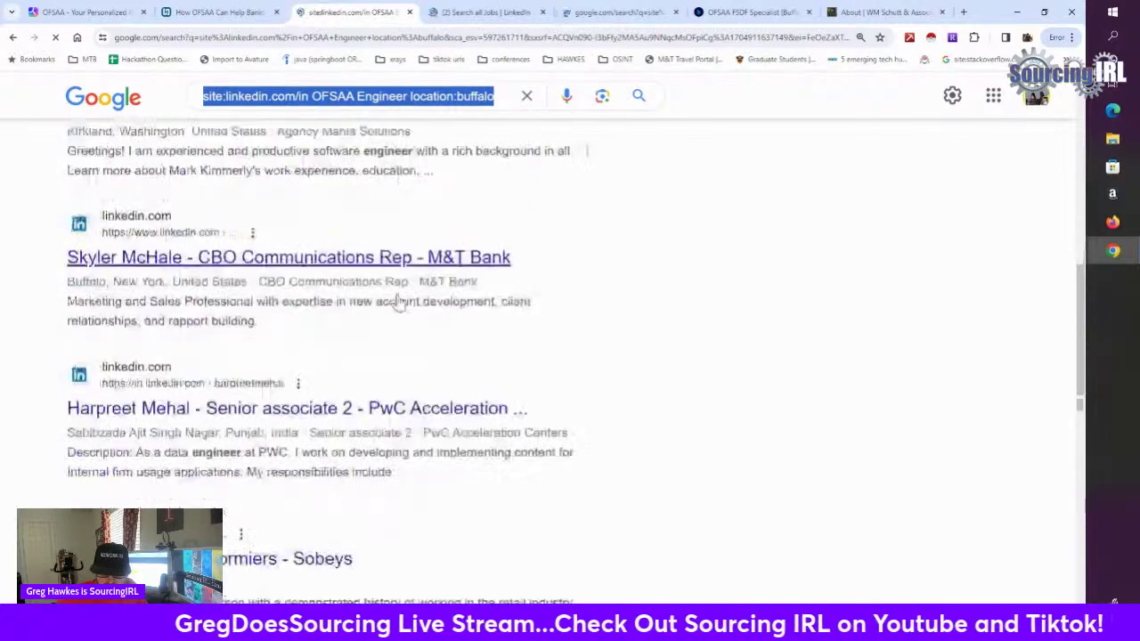
# Step: Find the TJX Canada profile in the LinkedIn X-ray results and open it in a new tab
pyautogui.scroll(-4, 396, 301)
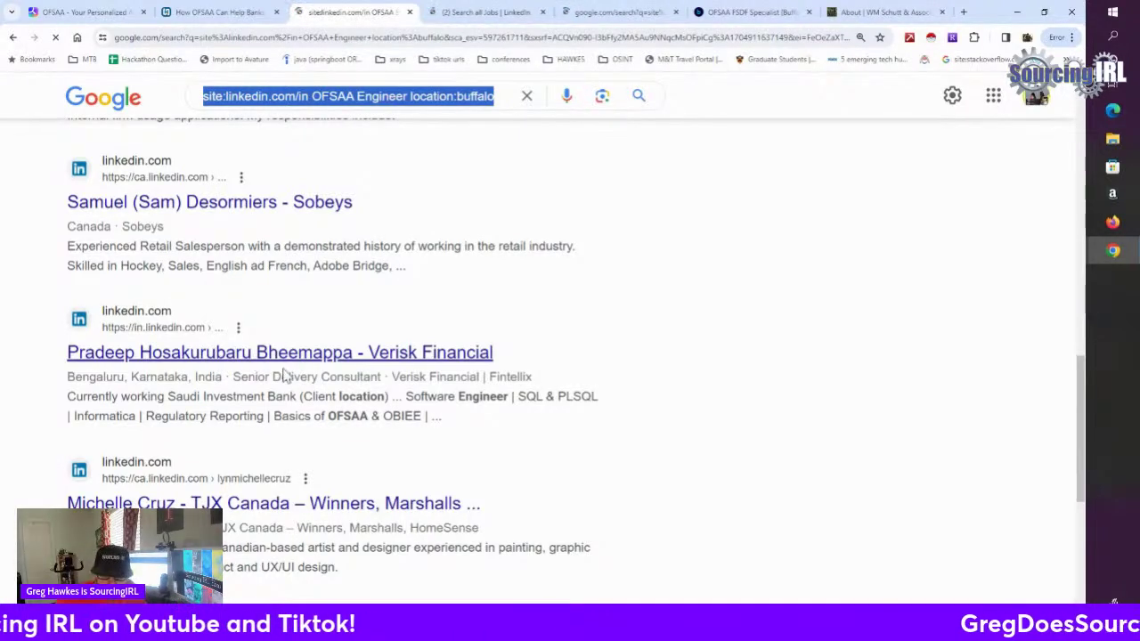
pyautogui.scroll(-2, 276, 378)
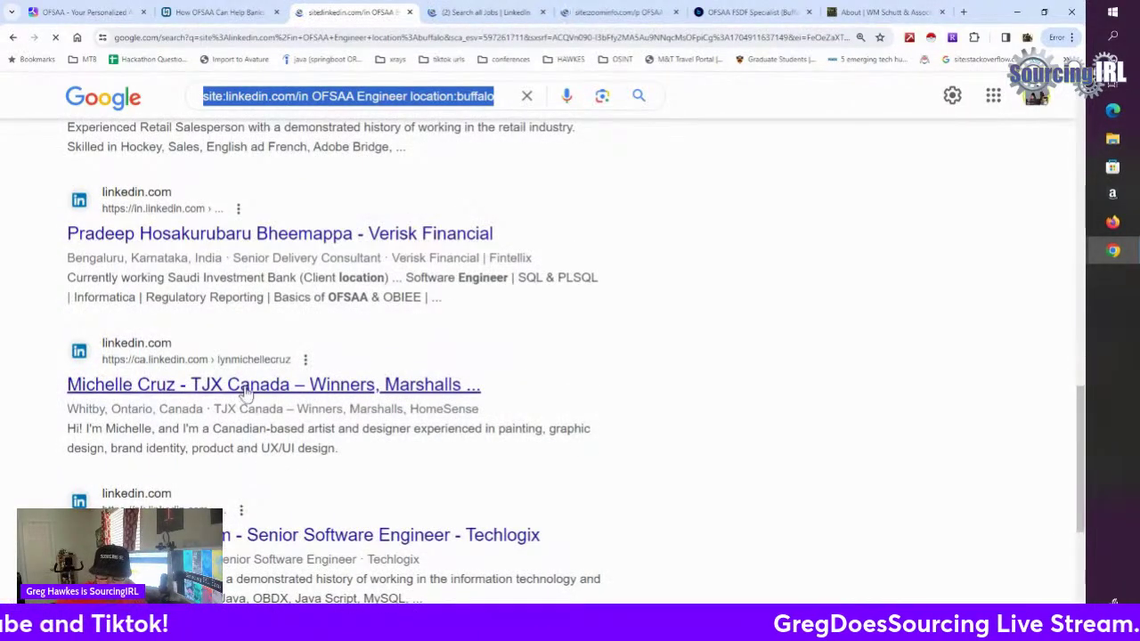
pyautogui.rightClick(247, 390)
pyautogui.click(328, 401)
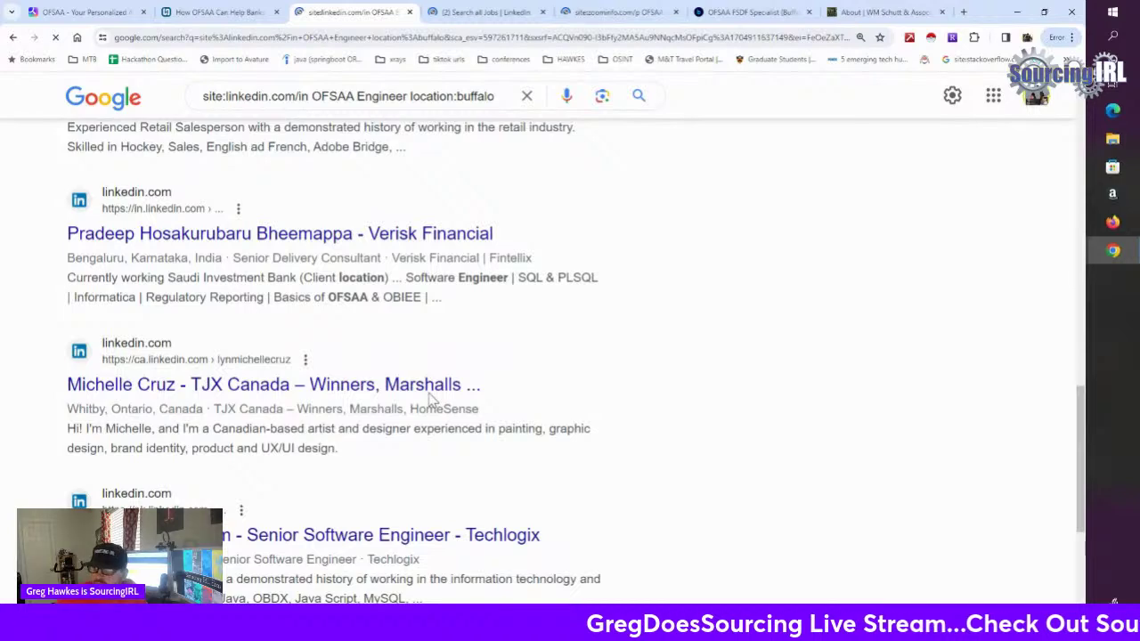
pyautogui.scroll(-2, 433, 402)
pyautogui.click(1044, 144)
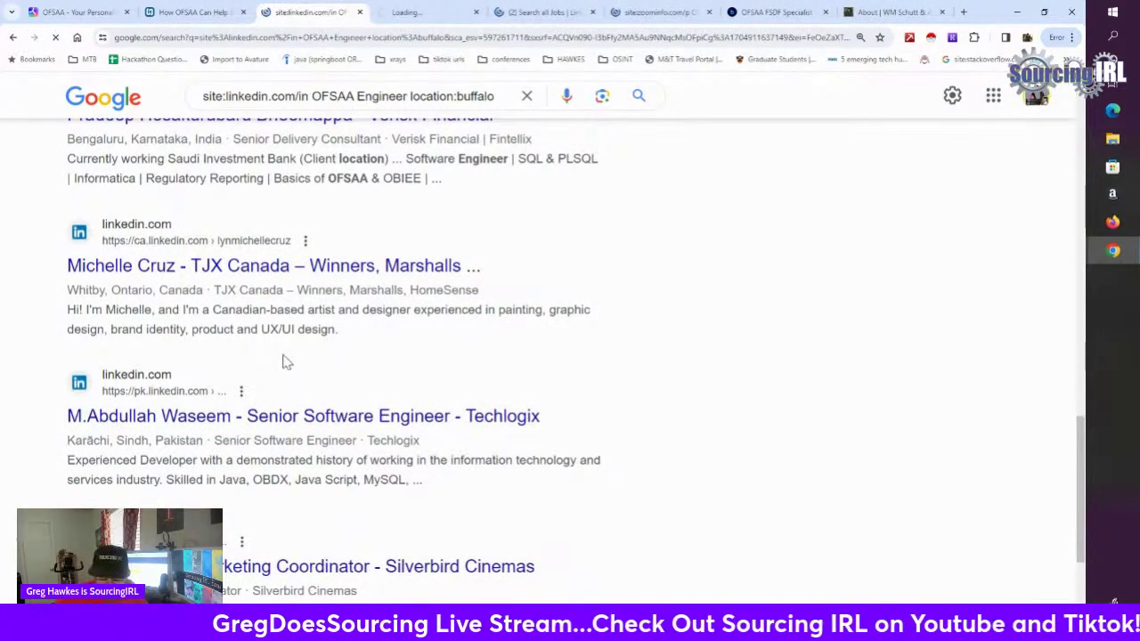
# Step: Open the Techlogix Senior Software Engineer's LinkedIn result in a new tab
pyautogui.scroll(-1, 285, 360)
pyautogui.rightClick(318, 357)
pyautogui.click(343, 364)
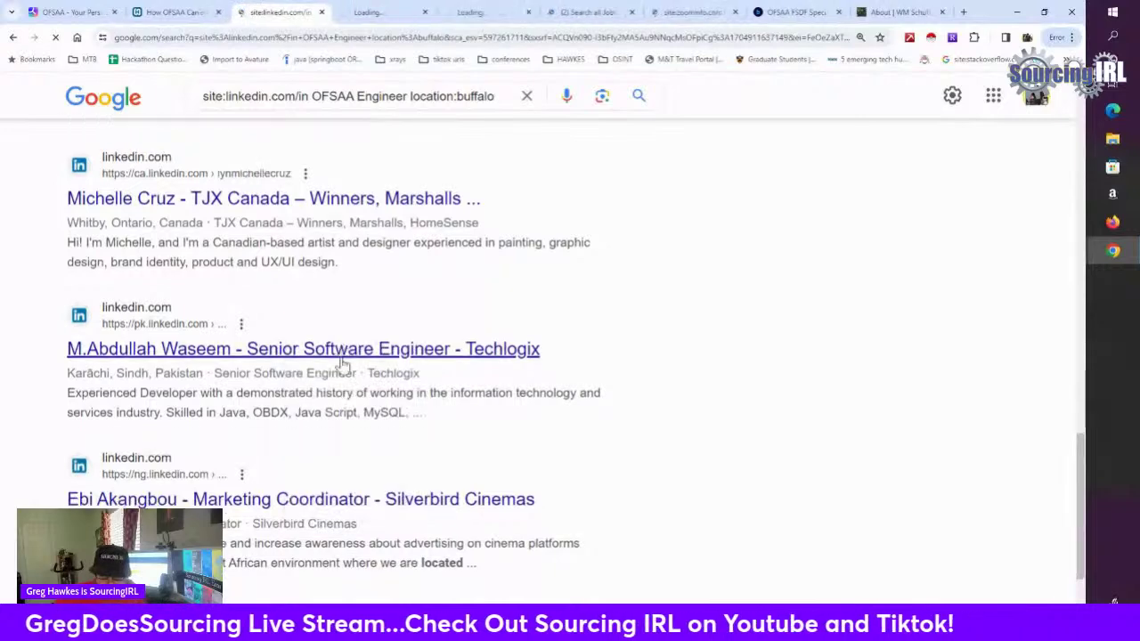
# Step: Look through the remaining LinkedIn X-ray results, then review the M&T Bank and Agency Mania Solutions profiles and the image results
pyautogui.scroll(-2, 389, 374)
pyautogui.scroll(3, 389, 392)
pyautogui.scroll(-2, 390, 389)
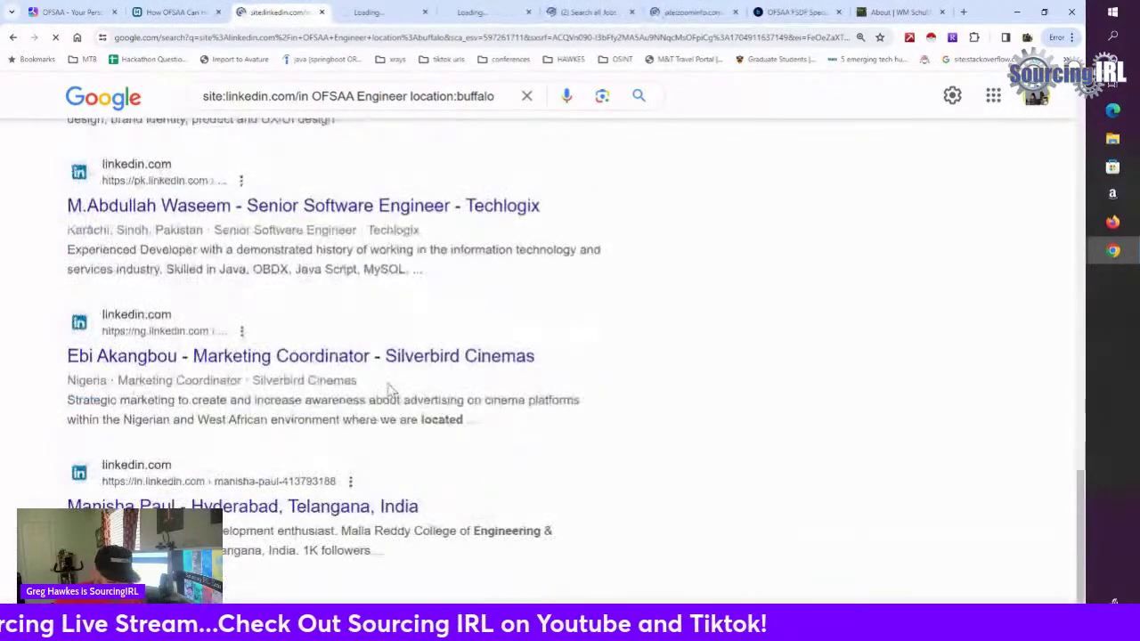
pyautogui.scroll(-1, 687, 374)
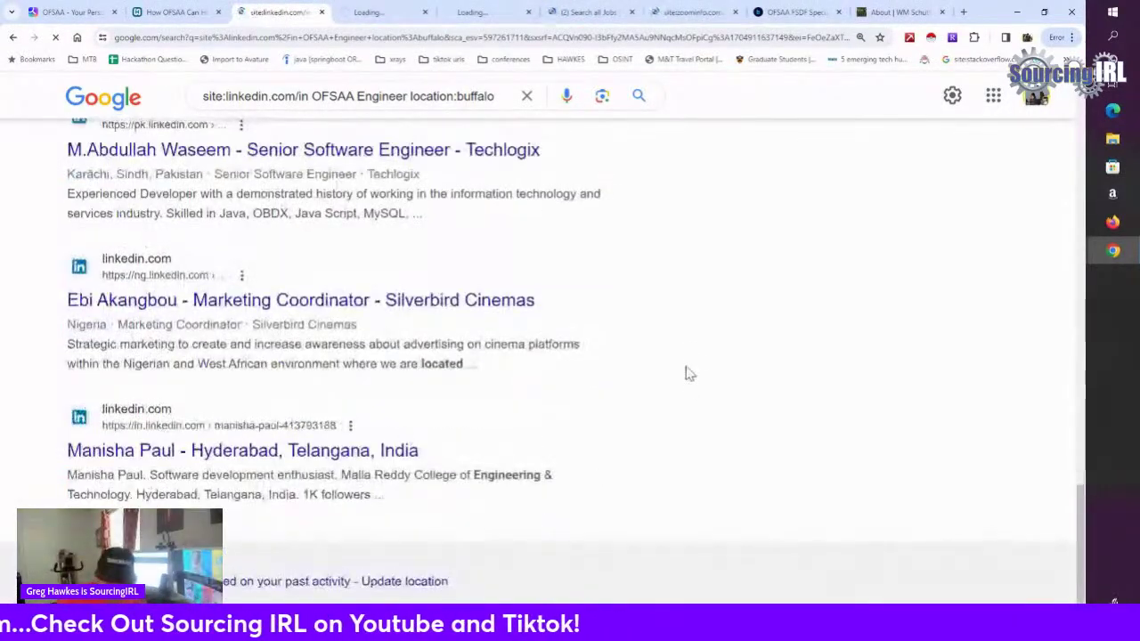
pyautogui.scroll(10, 433, 402)
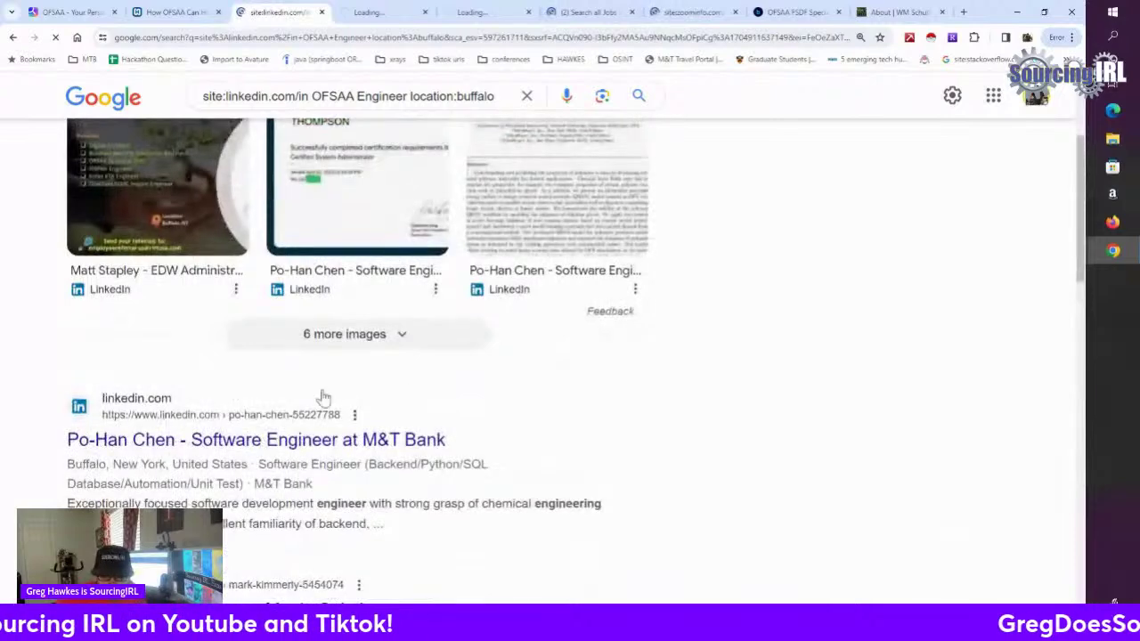
pyautogui.scroll(-2, 254, 412)
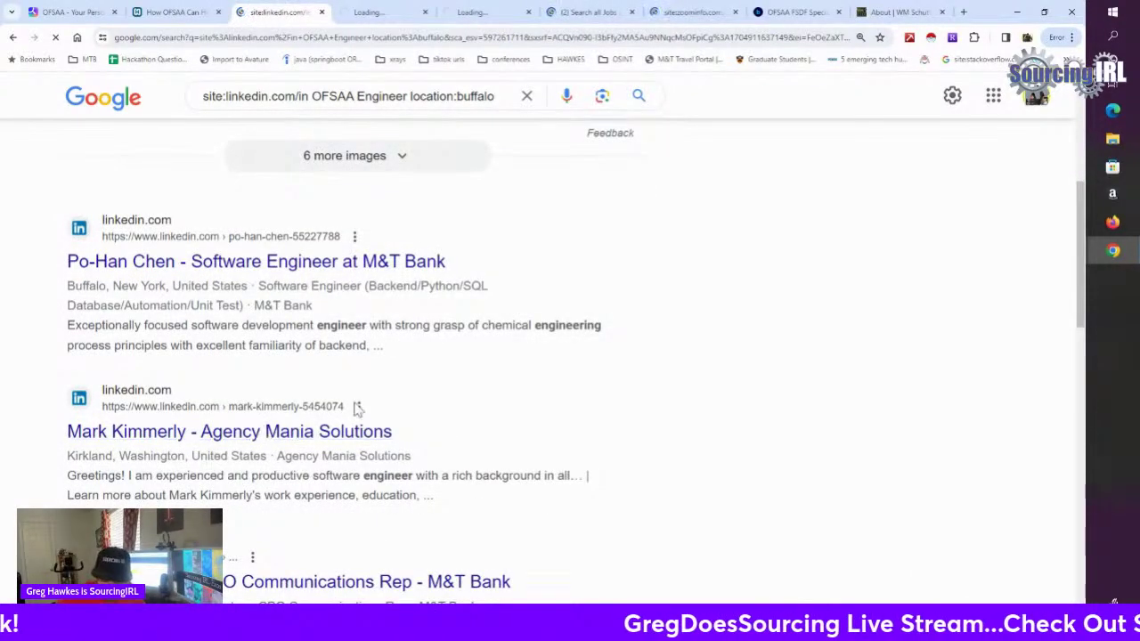
pyautogui.scroll(-1, 463, 403)
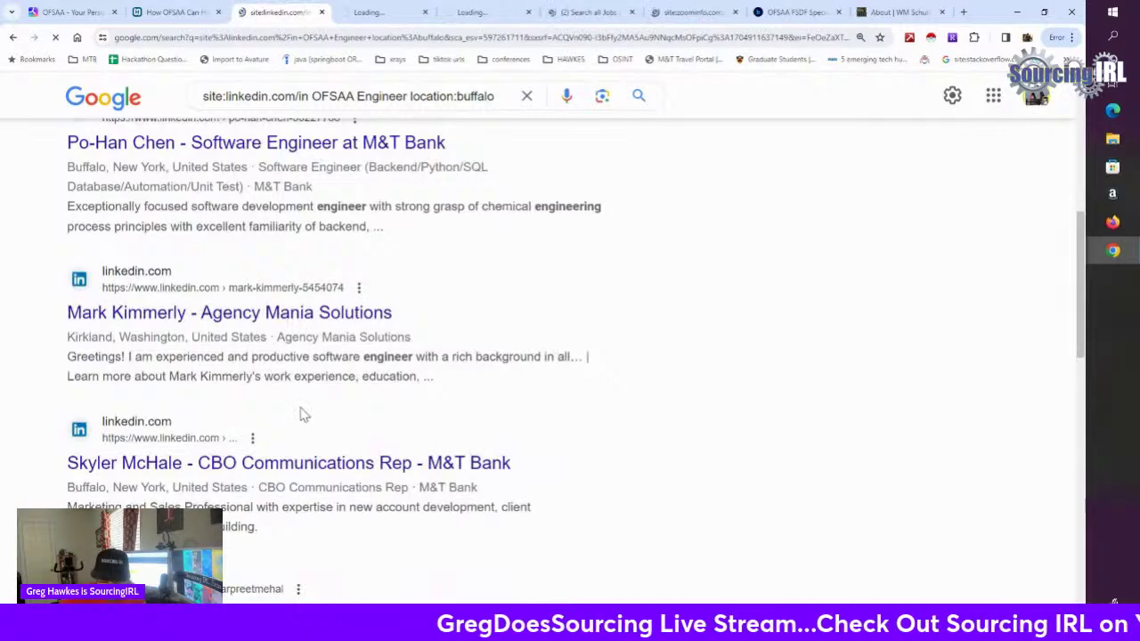
pyautogui.scroll(1, 303, 335)
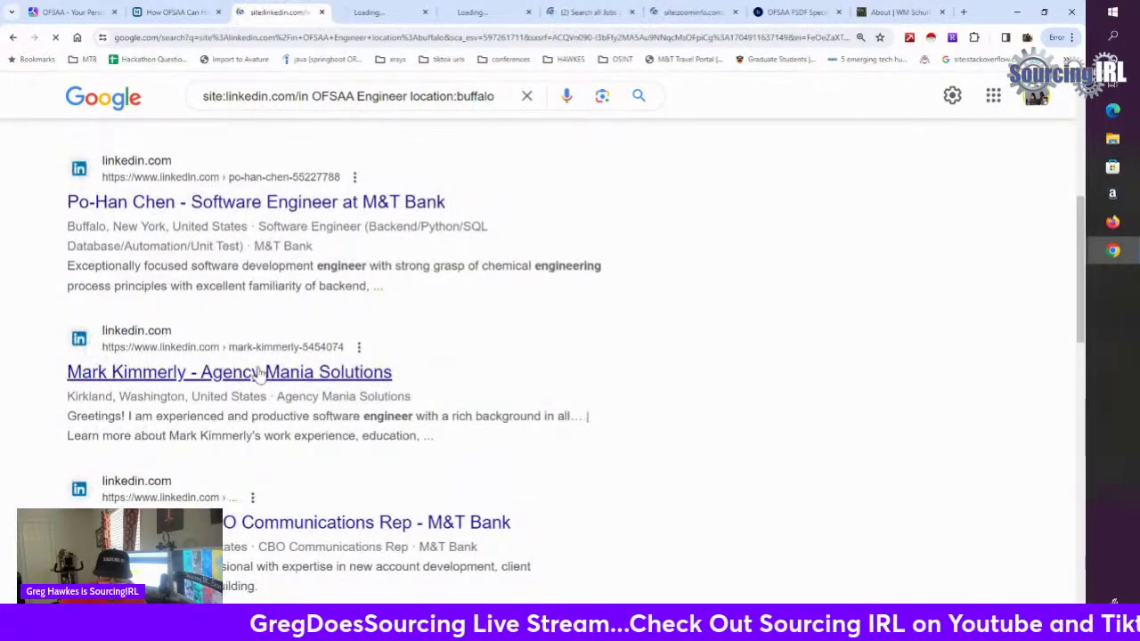
pyautogui.scroll(5, 297, 395)
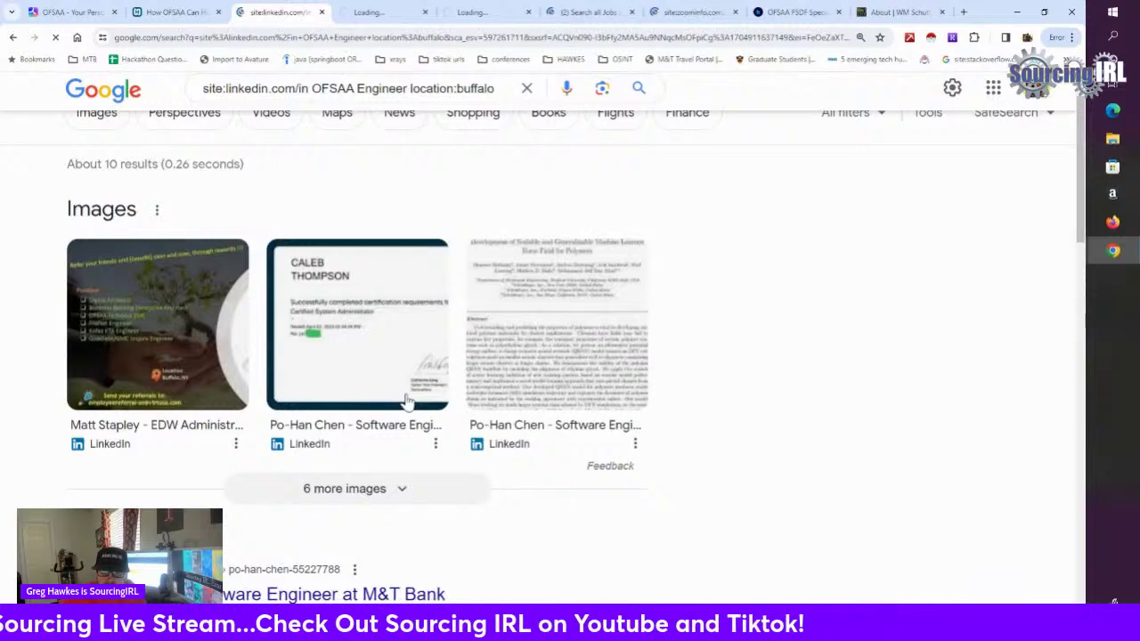
pyautogui.scroll(1, 410, 356)
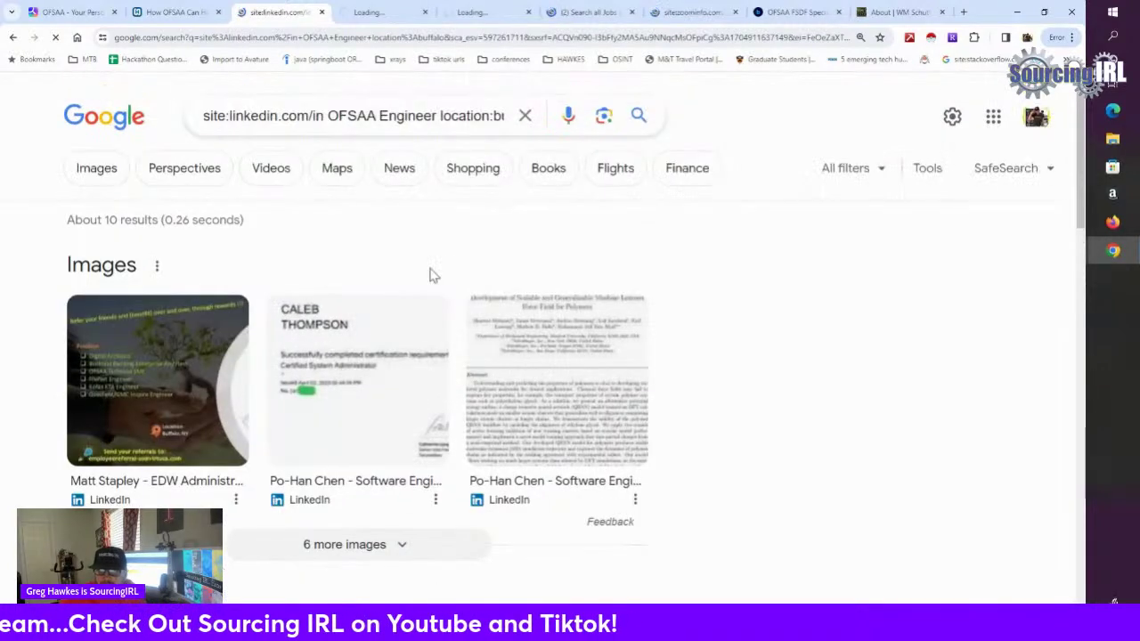
# Step: Check the TJX Canada profile tab, then open the Vice President result from the ZoomInfo X-ray search in a new tab and switch to it
pyautogui.click(365, 20)
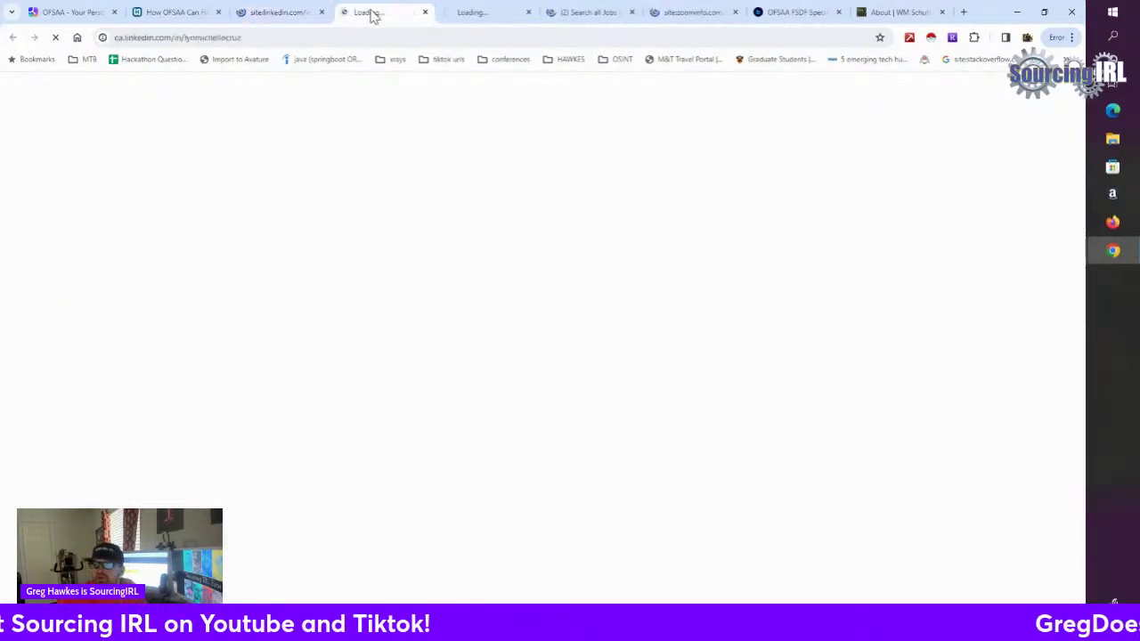
pyautogui.hotkey('ctrl', 'Tab')
pyautogui.hotkey('ctrl', 'Tab')
pyautogui.hotkey('ctrl', 'Tab')
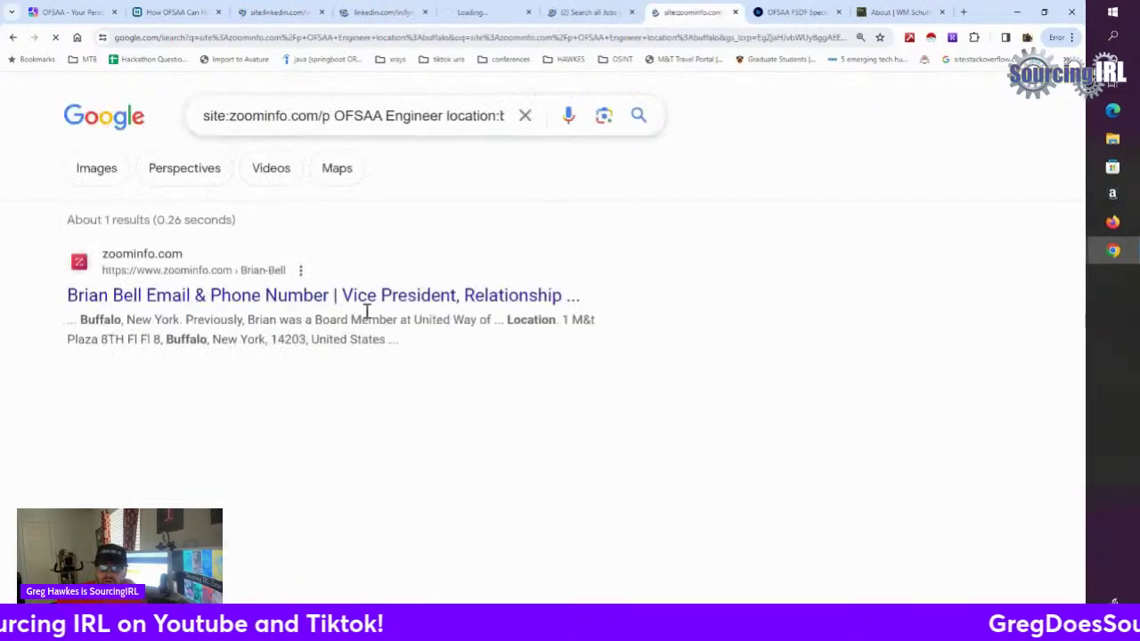
pyautogui.rightClick(256, 301)
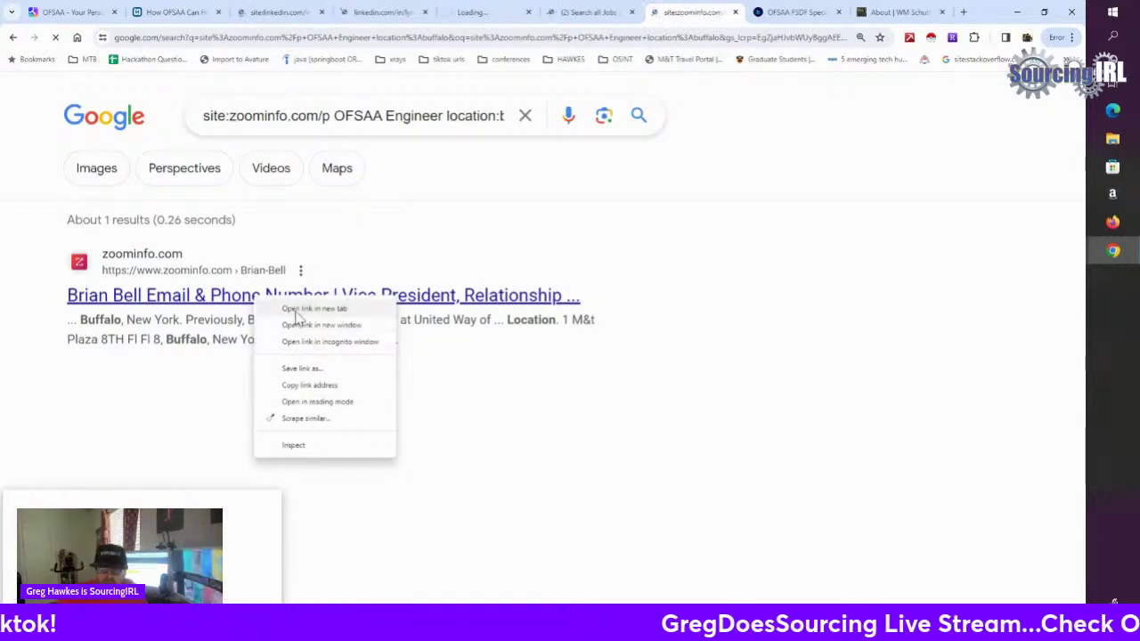
pyautogui.click(303, 309)
pyautogui.click(703, 16)
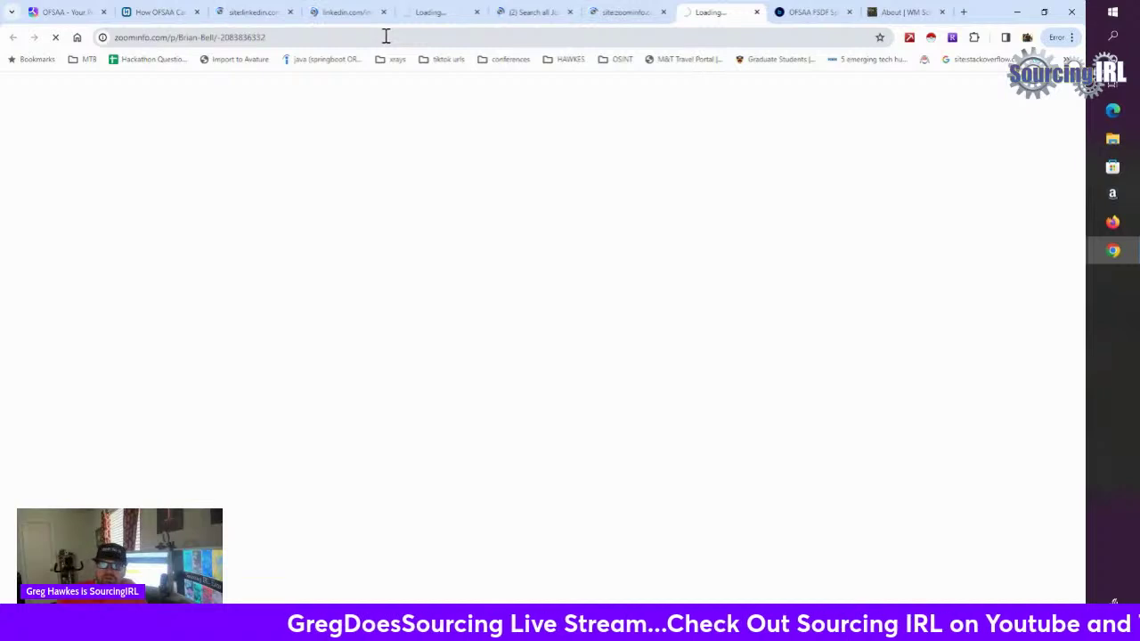
# Step: Replace the Built In OFSAA FSDF Specialist job page with youtube.com
pyautogui.click(807, 13)
pyautogui.click(330, 36)
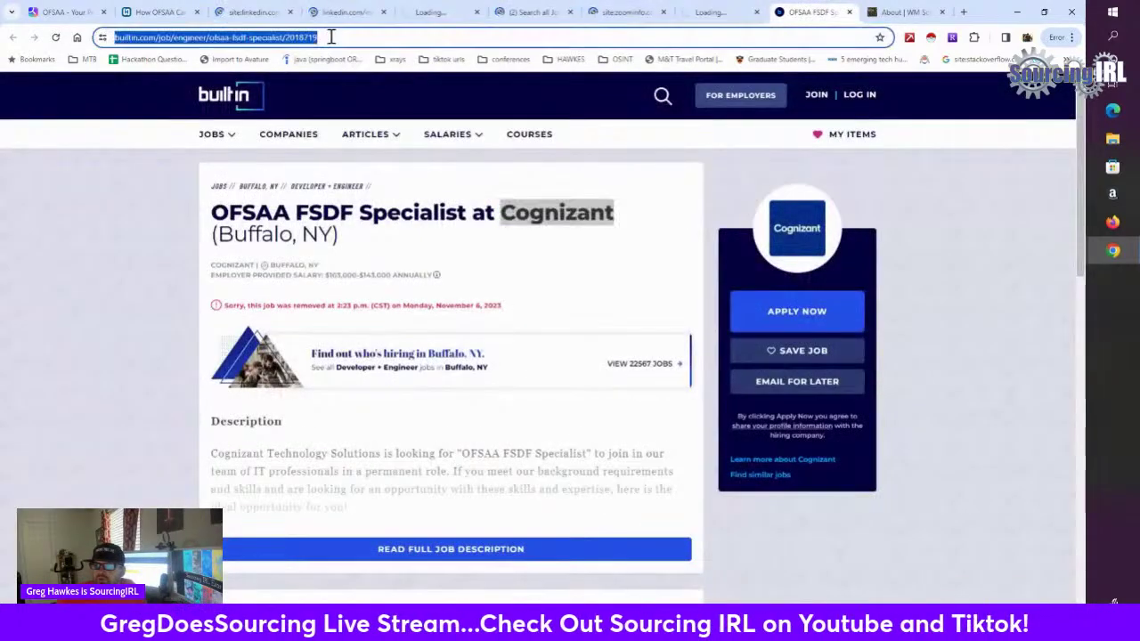
pyautogui.write('you')
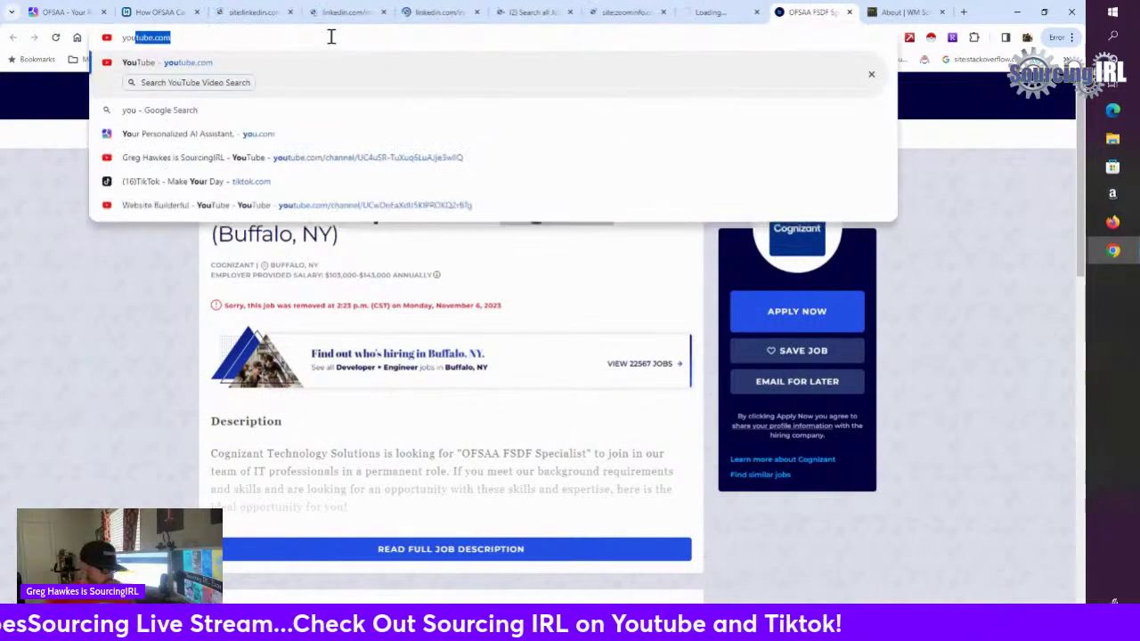
pyautogui.press('Return')
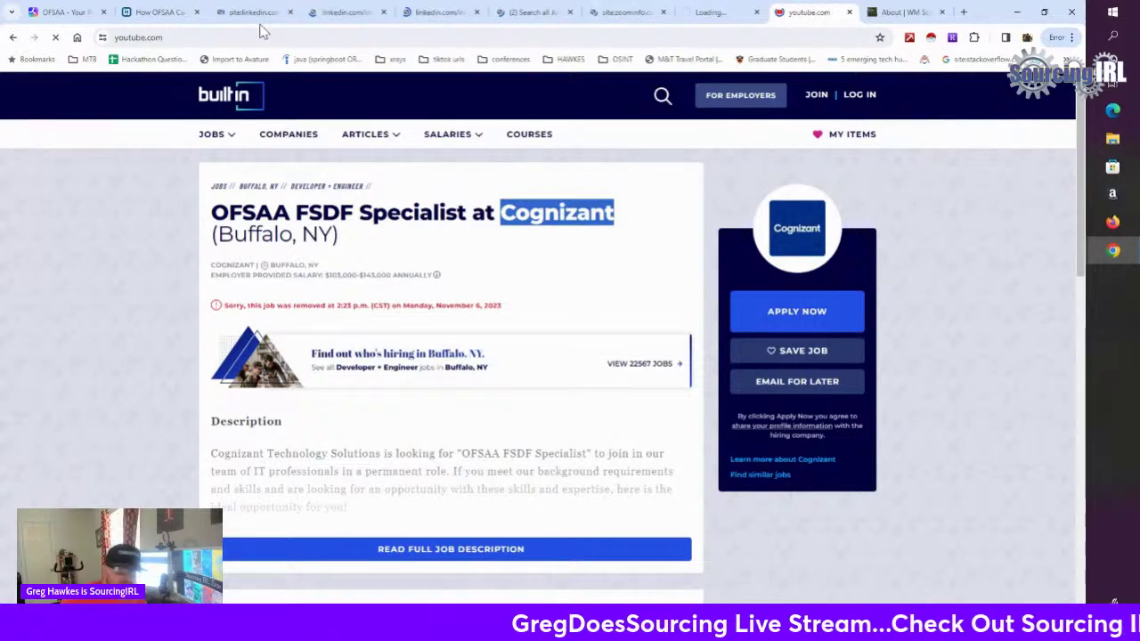
# Step: Check the ZoomInfo profile tab, then switch to the You.com OFSAA results and look through the web, Medium and Quora listings
pyautogui.click(717, 13)
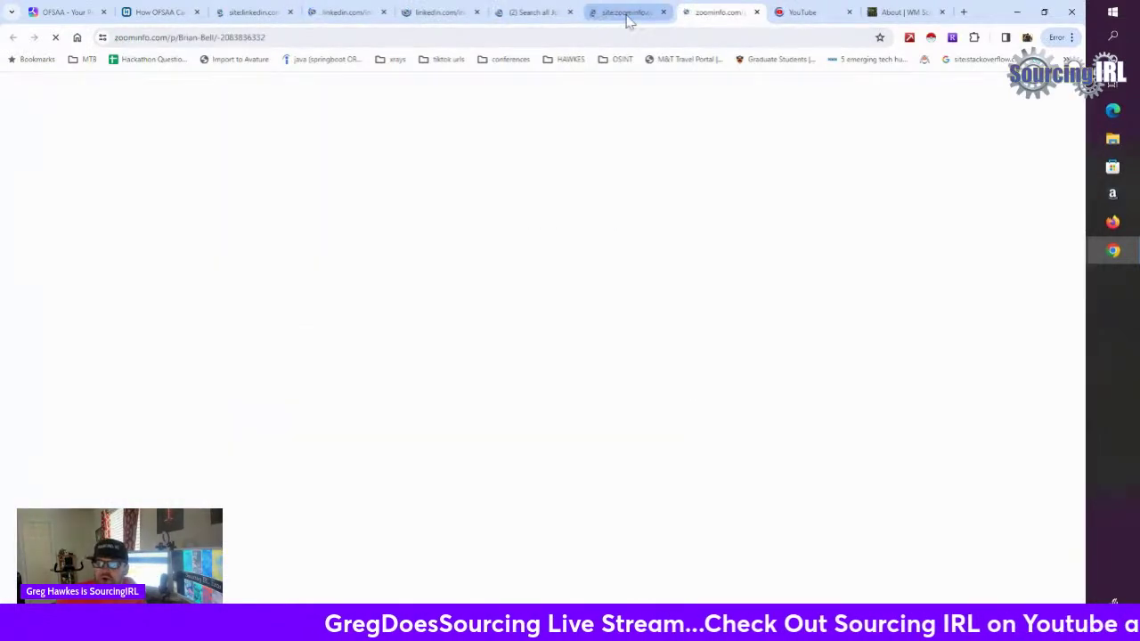
pyautogui.click(67, 13)
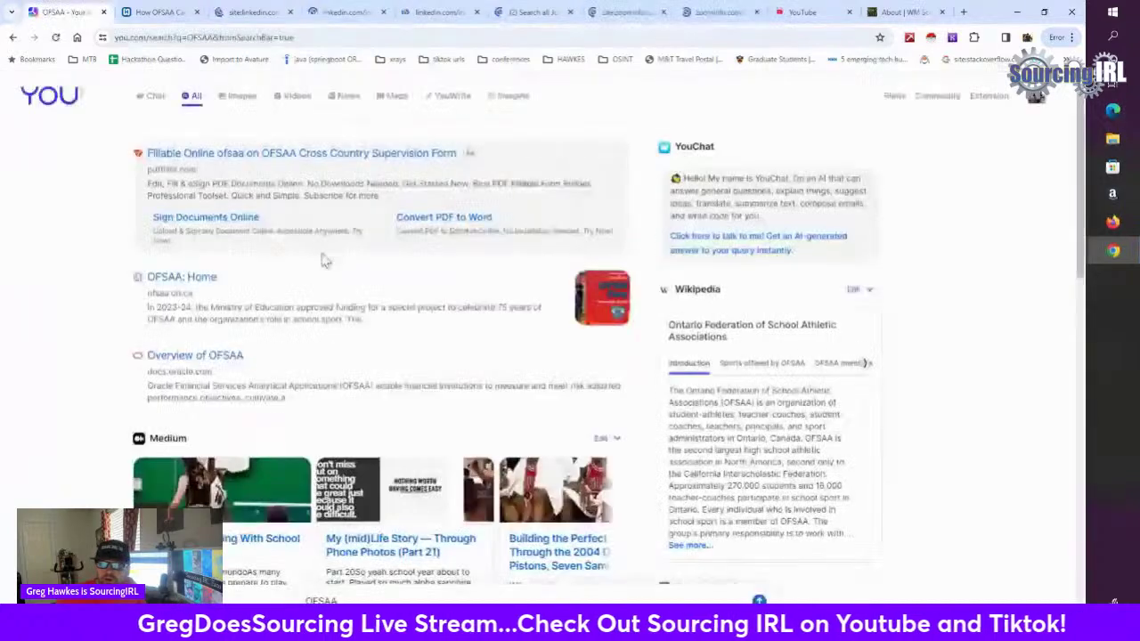
pyautogui.scroll(-3, 319, 392)
pyautogui.scroll(2, 319, 392)
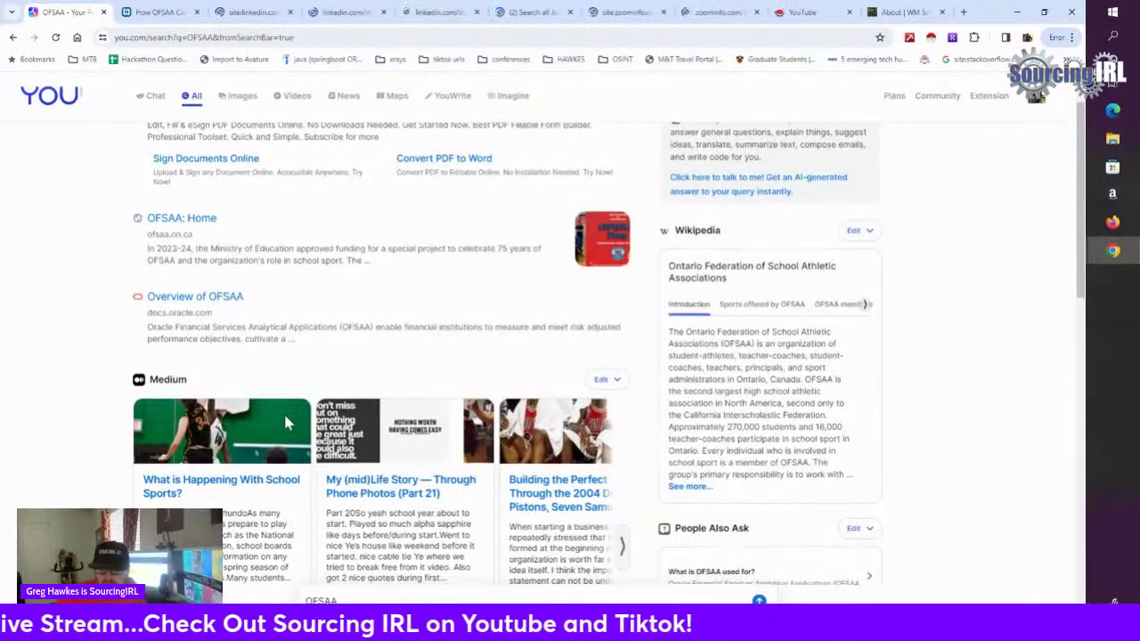
pyautogui.scroll(-2, 284, 411)
pyautogui.click(623, 367)
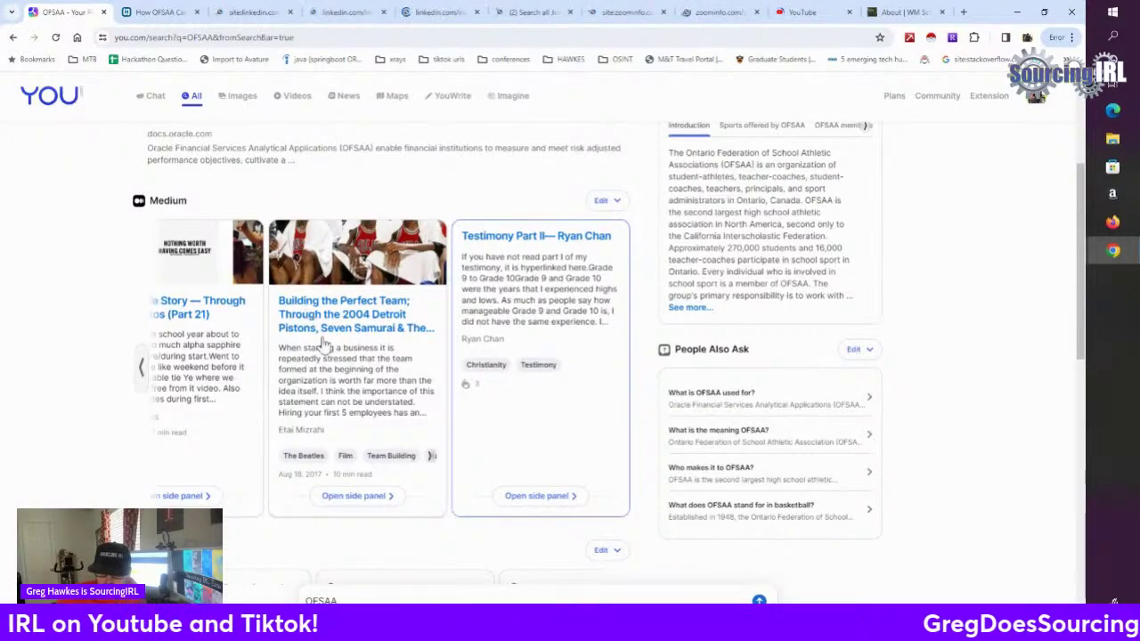
pyautogui.scroll(-4, 323, 345)
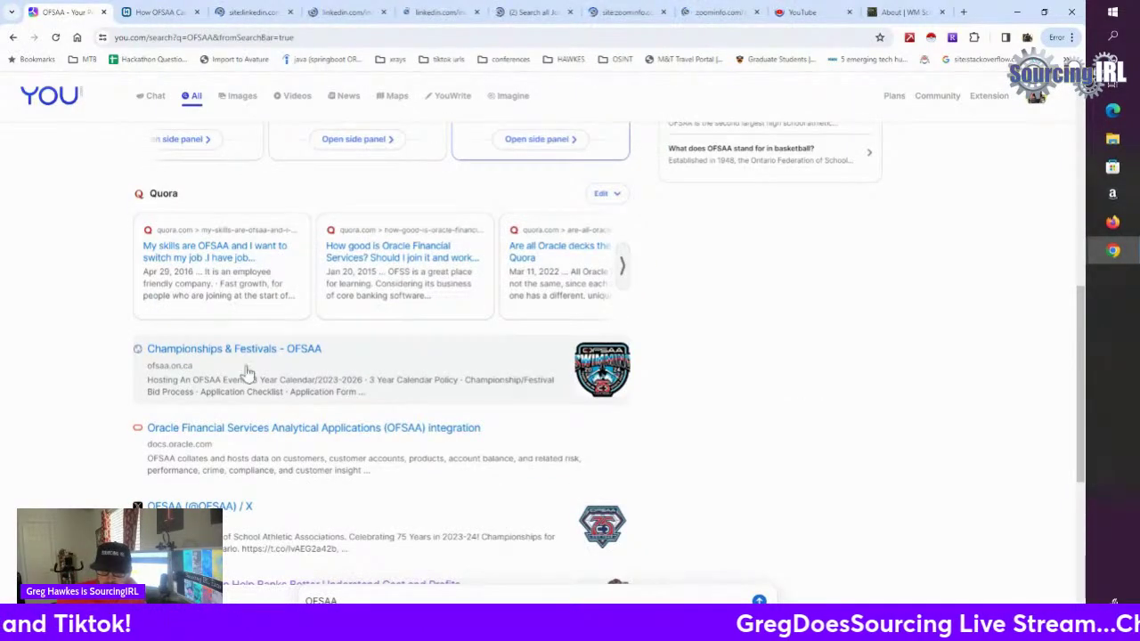
pyautogui.scroll(1, 294, 352)
pyautogui.scroll(-2, 311, 392)
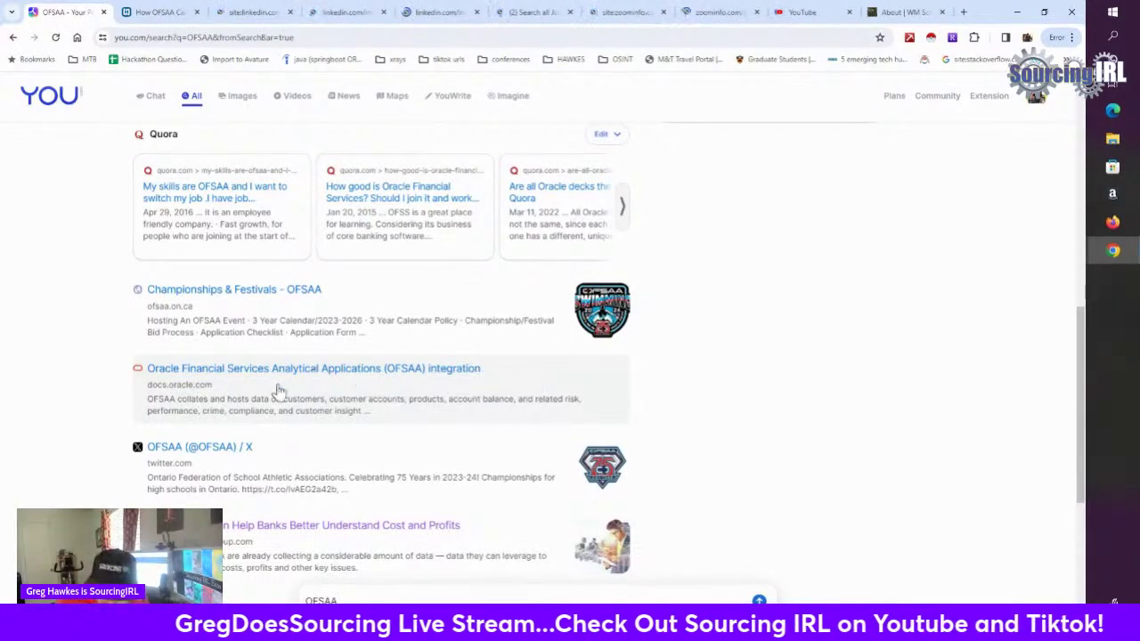
# Step: Open the Oracle Financial Services Analytical Applications (OFSAA) integration result in a new tab
pyautogui.rightClick(355, 376)
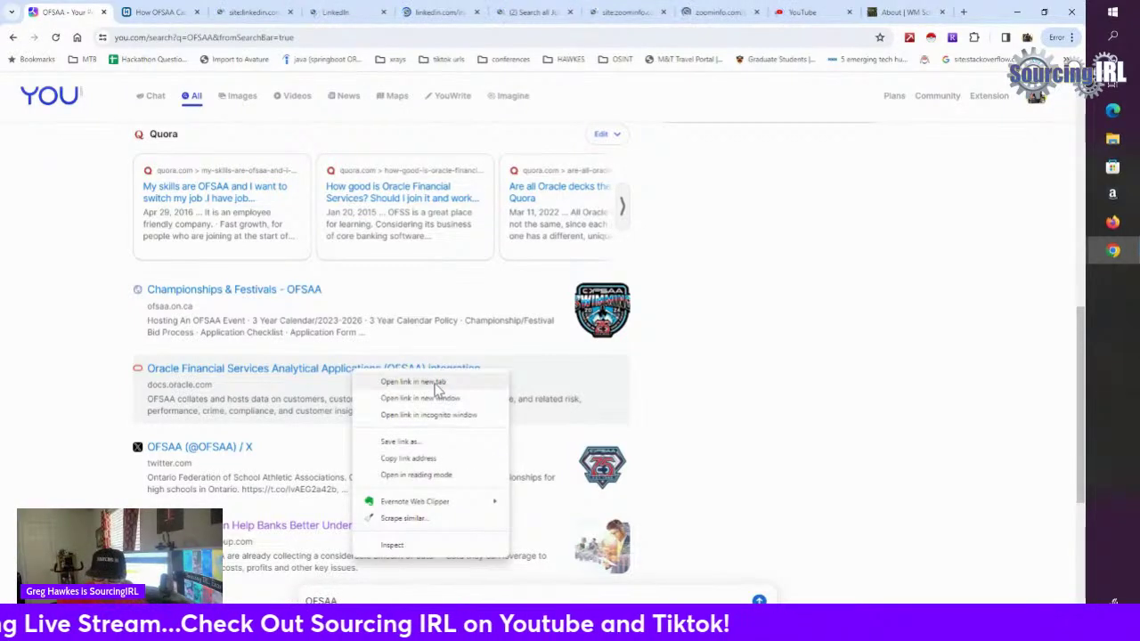
pyautogui.click(392, 381)
pyautogui.scroll(-1, 310, 431)
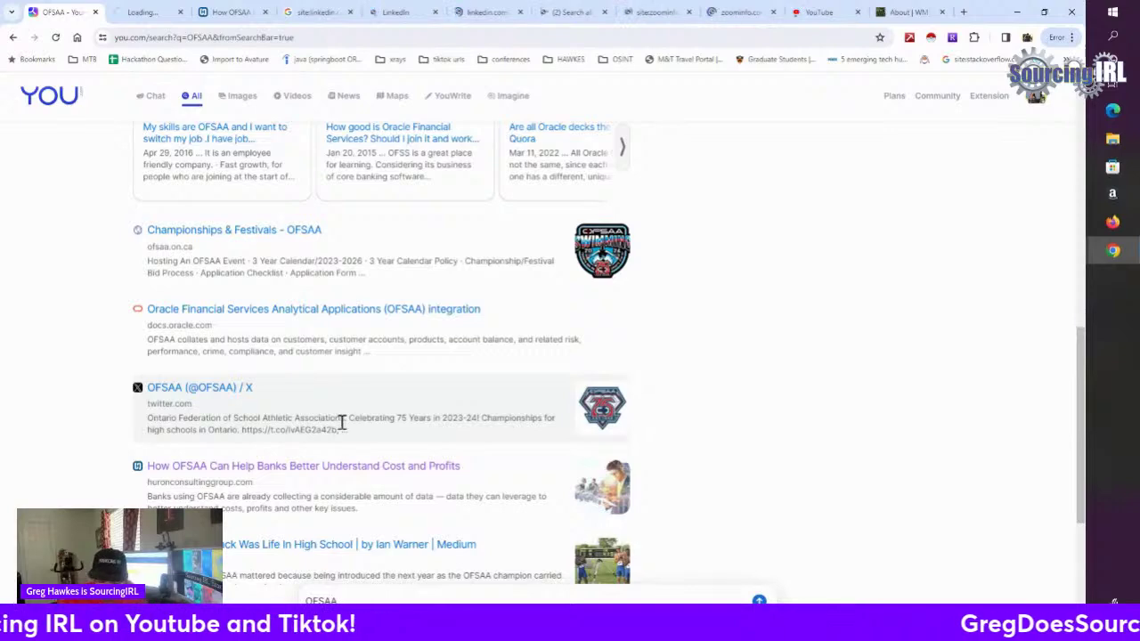
# Step: Add "-athletic" to the OFSAA query on You.com and run the search
pyautogui.scroll(10, 294, 418)
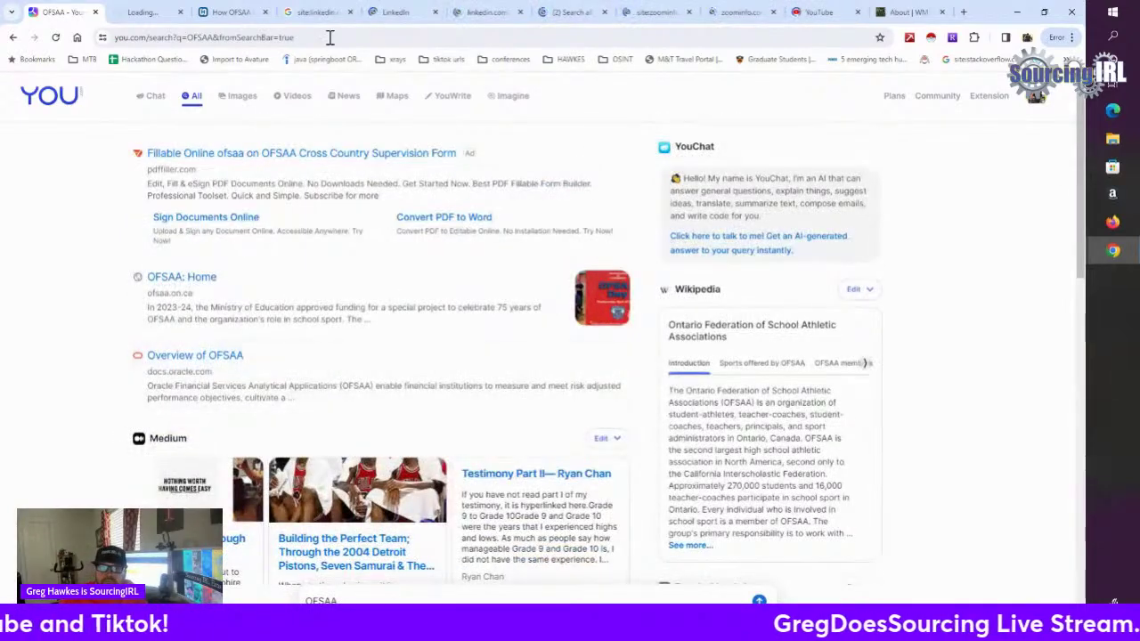
pyautogui.scroll(-15, 267, 374)
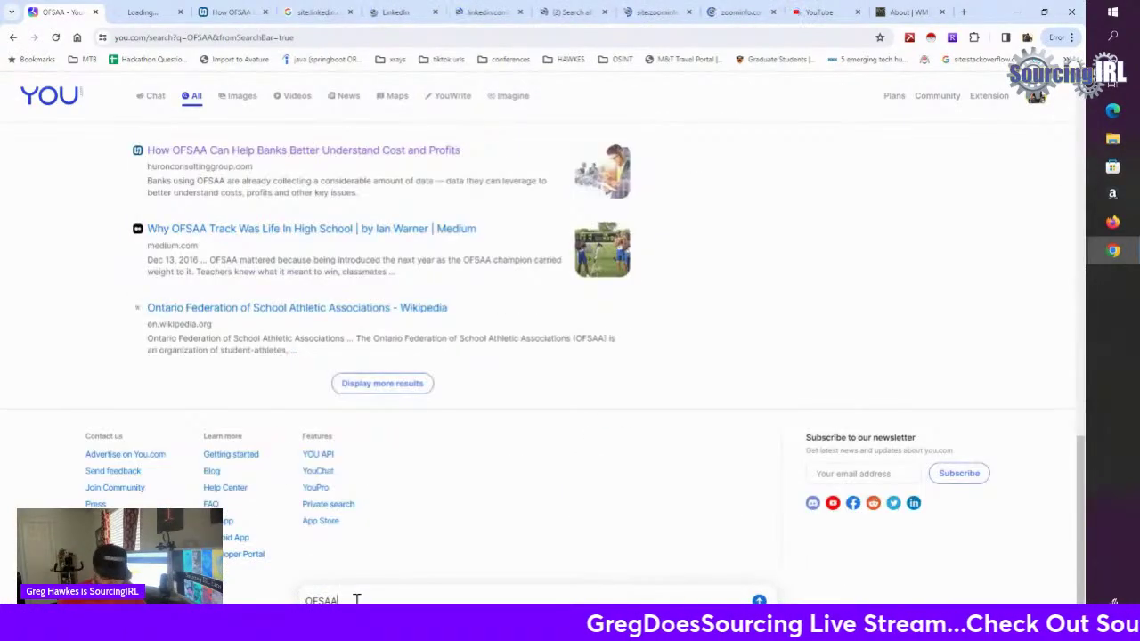
pyautogui.click(356, 599)
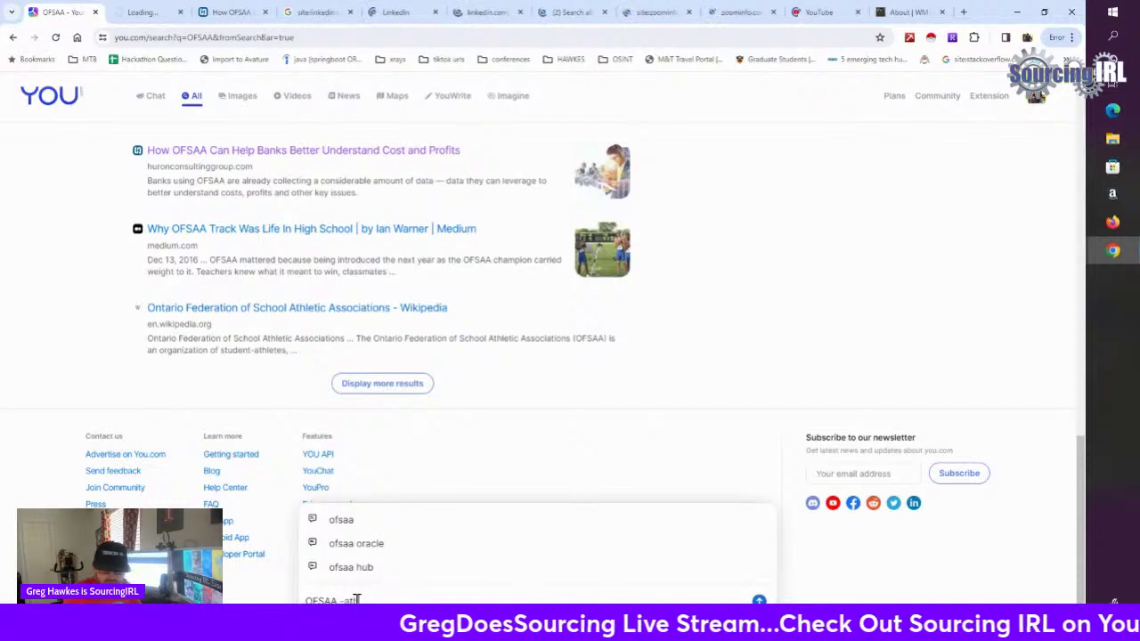
pyautogui.write('-athletic')
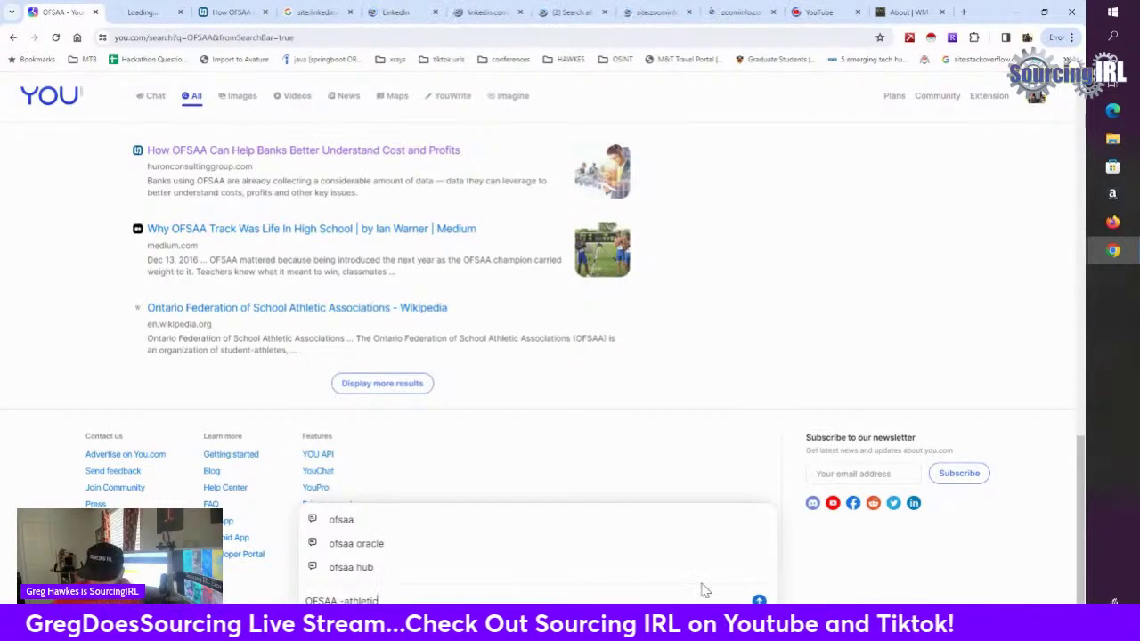
pyautogui.click(759, 600)
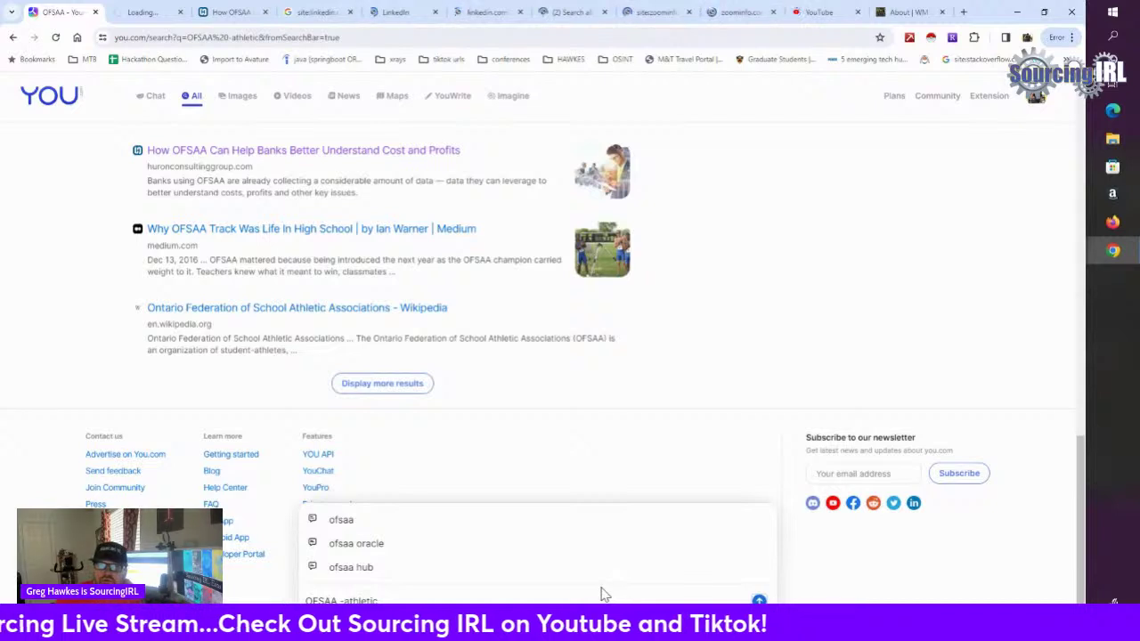
# Step: Check the open LinkedIn and ZoomInfo pages, then close the Huron article on OFSAA for banks
pyautogui.click(398, 12)
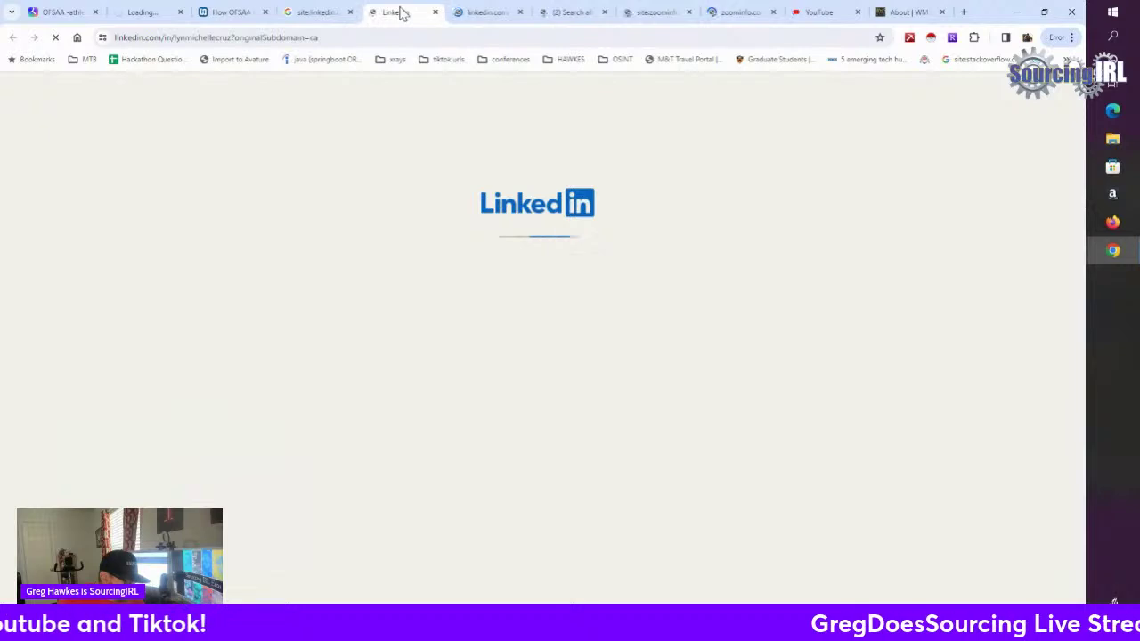
pyautogui.click(486, 13)
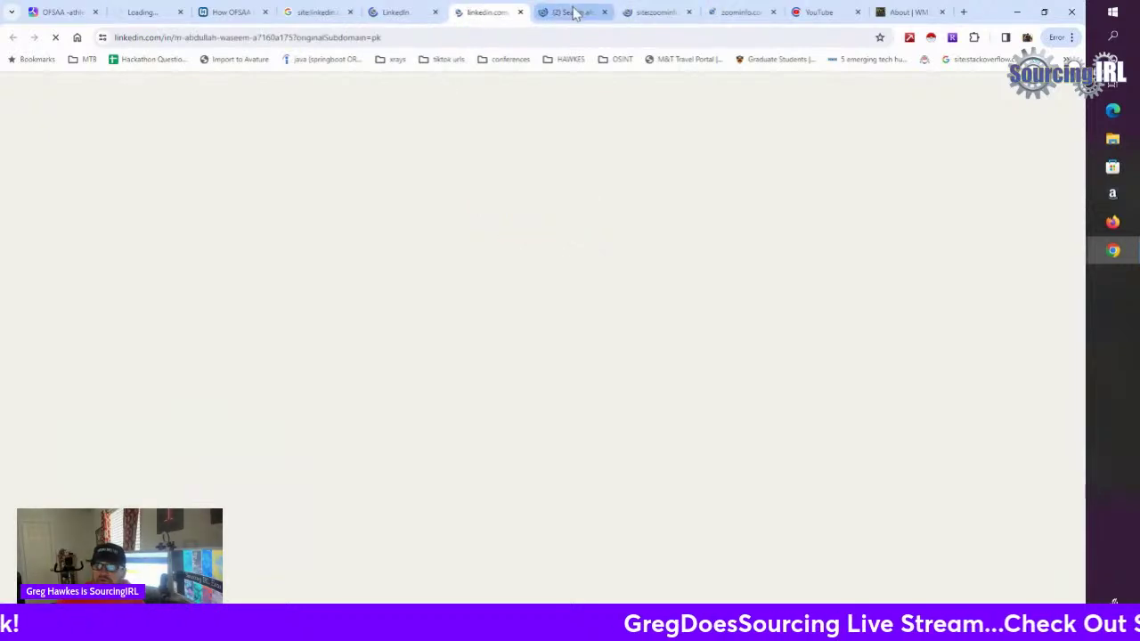
pyautogui.click(654, 12)
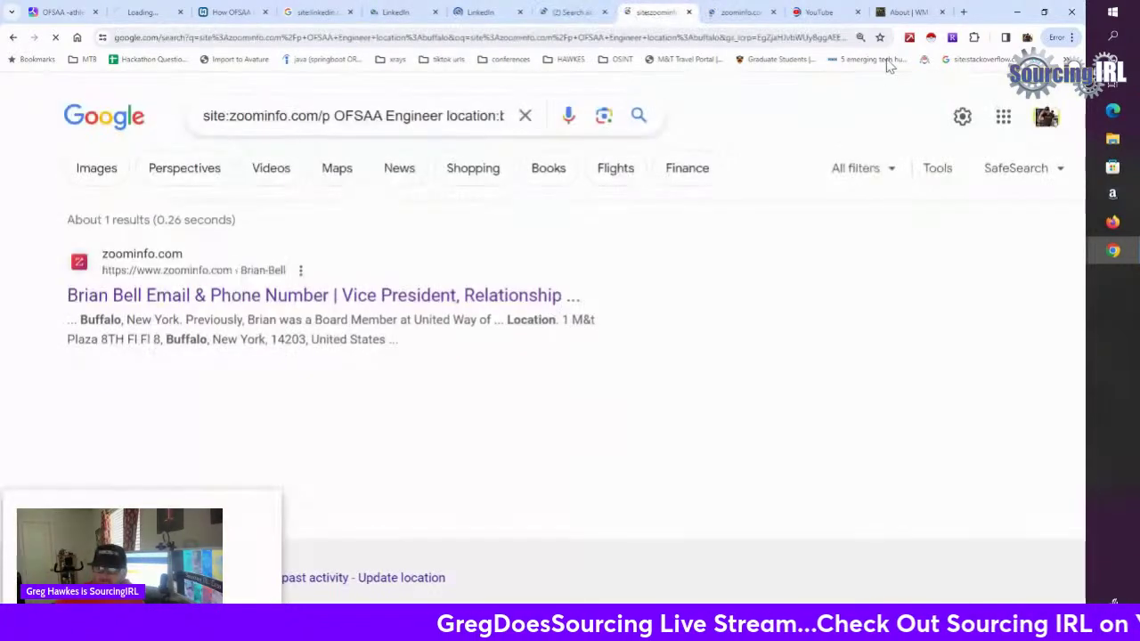
pyautogui.click(747, 12)
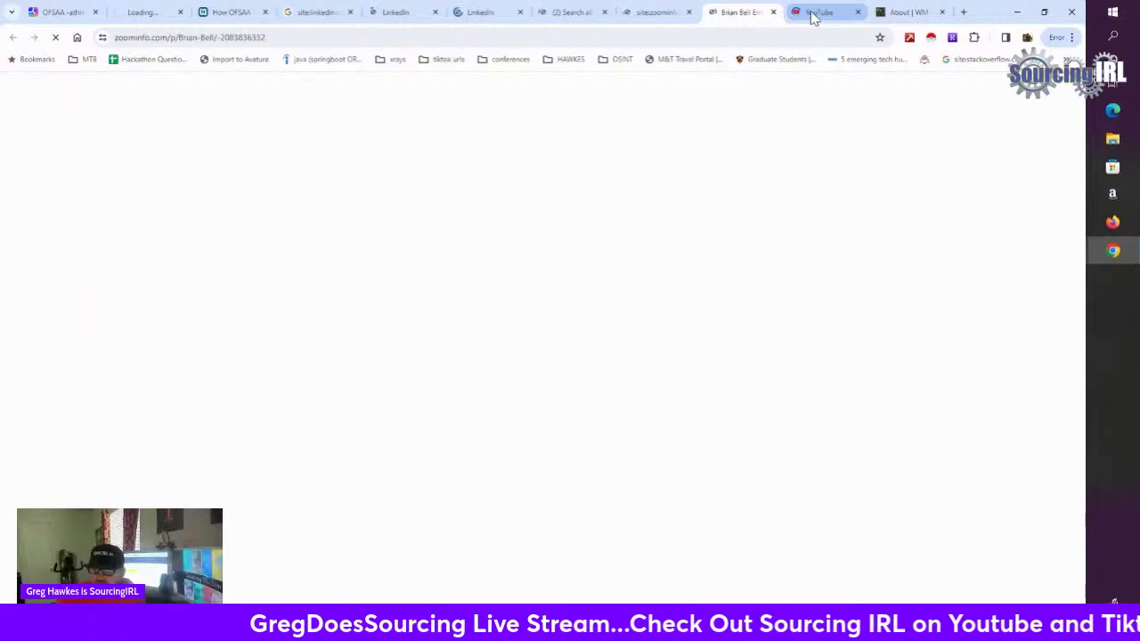
pyautogui.click(245, 16)
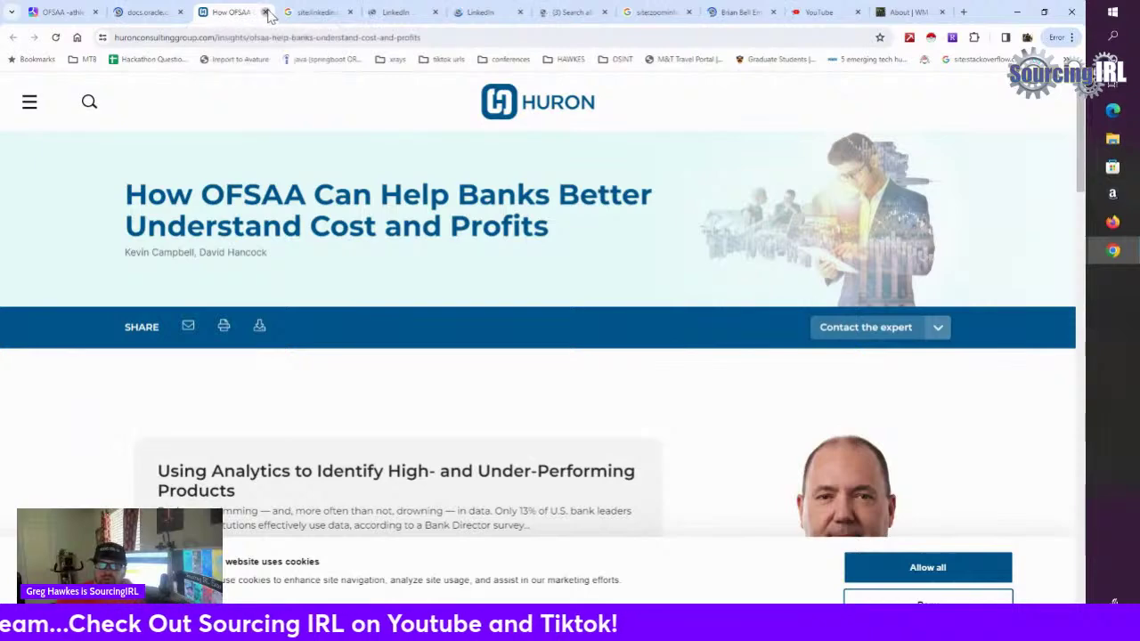
pyautogui.click(266, 12)
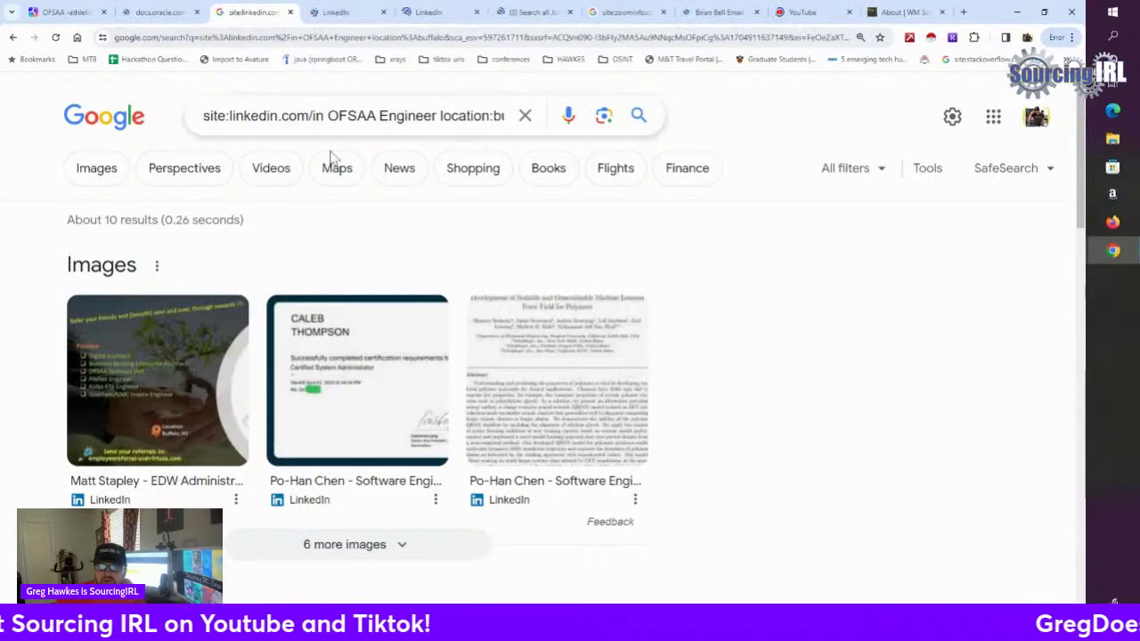
# Step: Open the Agency Mania Solutions profile from the LinkedIn X-ray results in a new tab
pyautogui.scroll(-3, 330, 267)
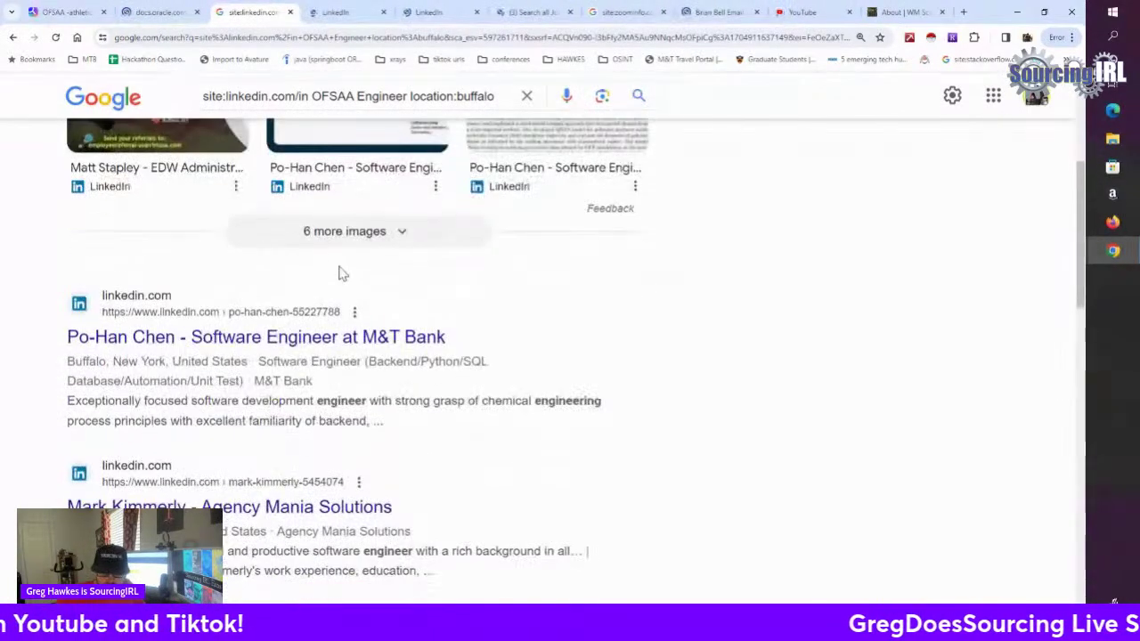
pyautogui.scroll(-1, 312, 347)
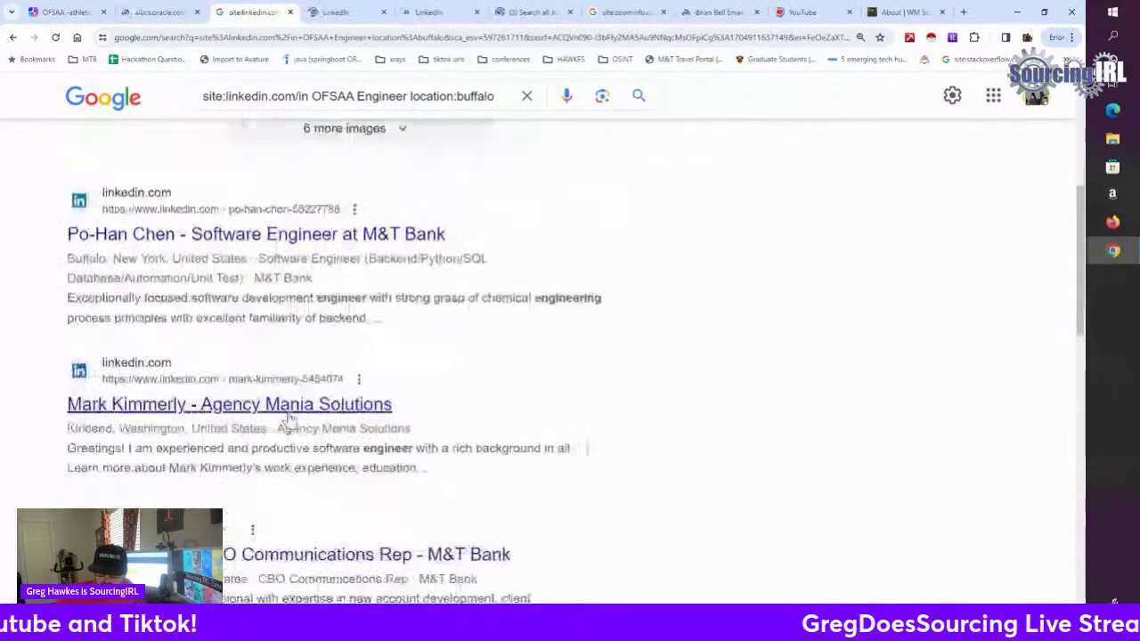
pyautogui.rightClick(239, 411)
pyautogui.click(272, 417)
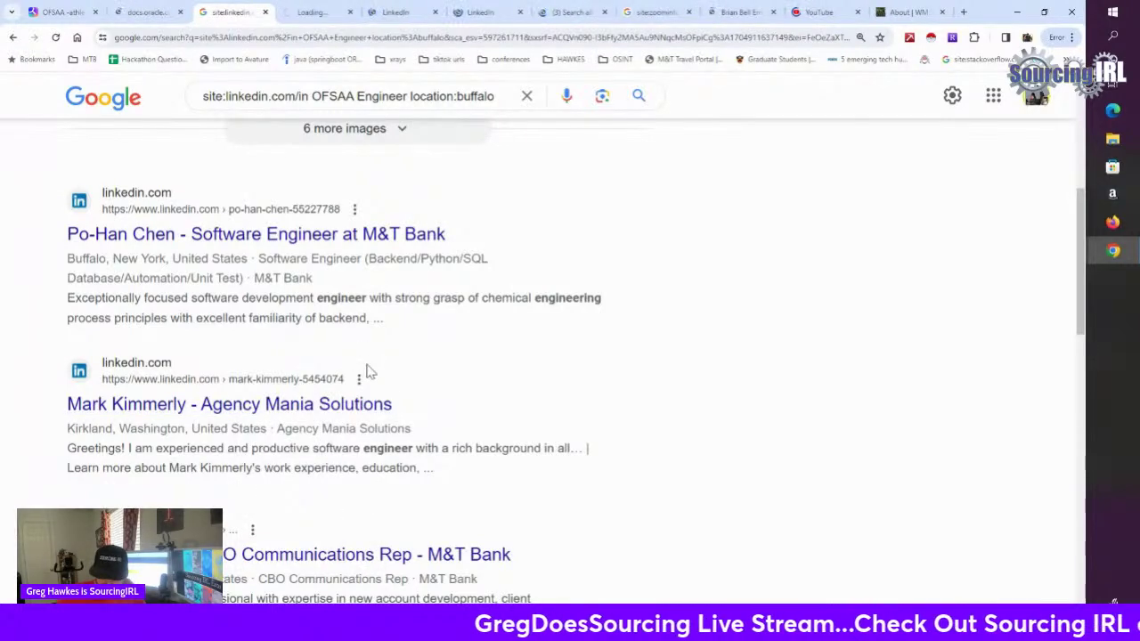
# Step: Replace location:buffalo in the site:linkedin.com/in OFSAA query with an opening parenthesis
pyautogui.scroll(-1, 369, 372)
pyautogui.scroll(2, 410, 348)
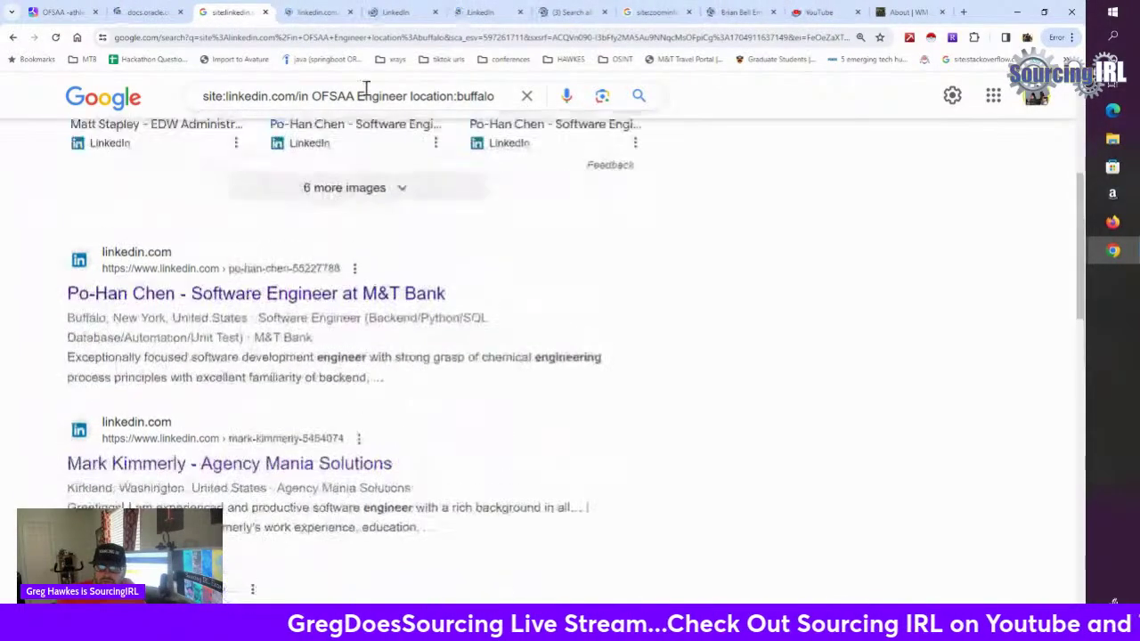
pyautogui.scroll(3, 376, 237)
pyautogui.scroll(1, 455, 142)
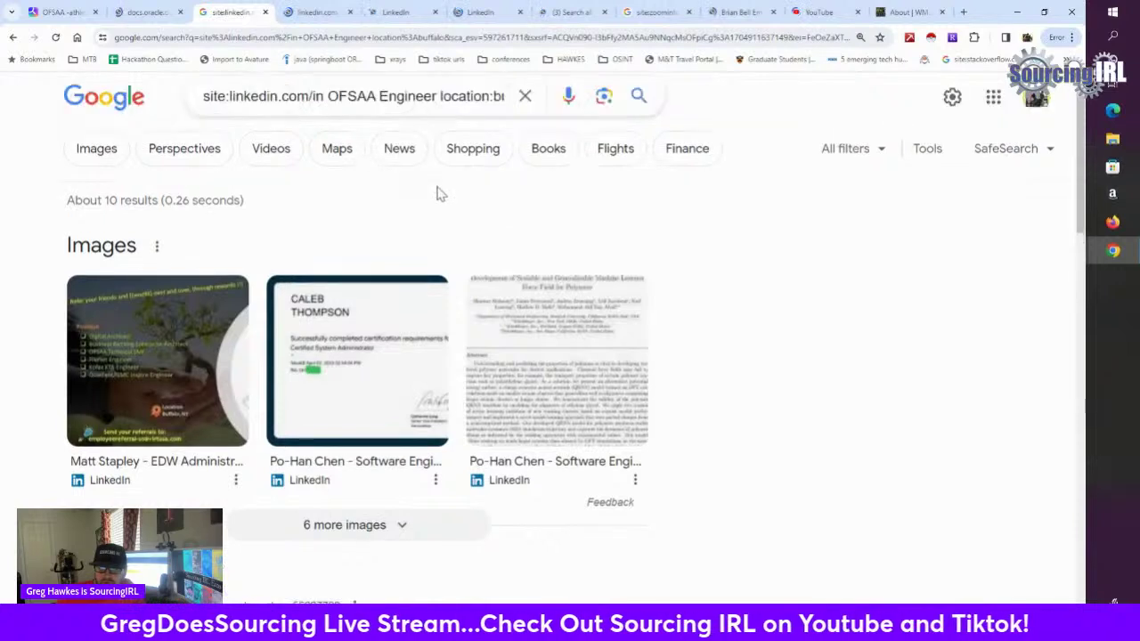
pyautogui.click(496, 113)
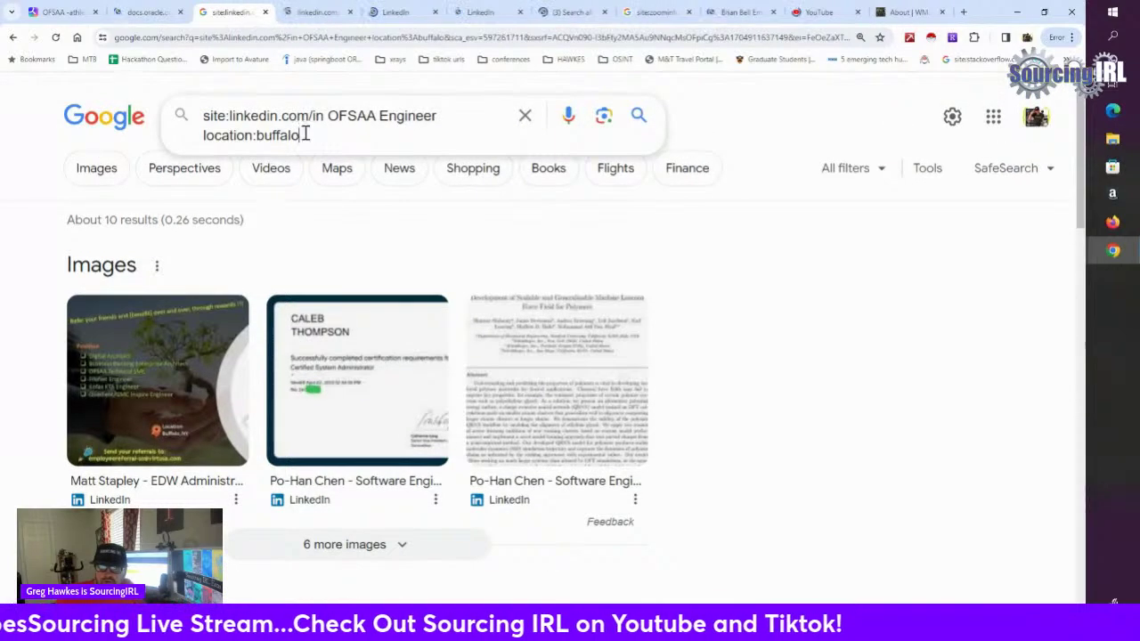
pyautogui.moveTo(302, 134); pyautogui.dragTo(200, 134)
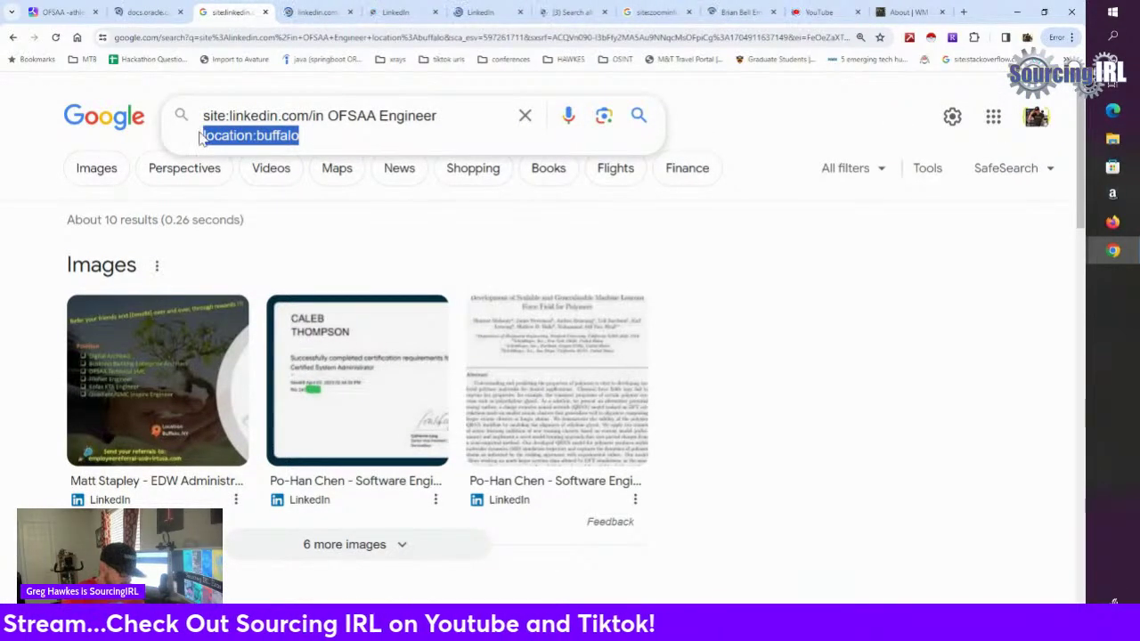
pyautogui.press('BackSpace')
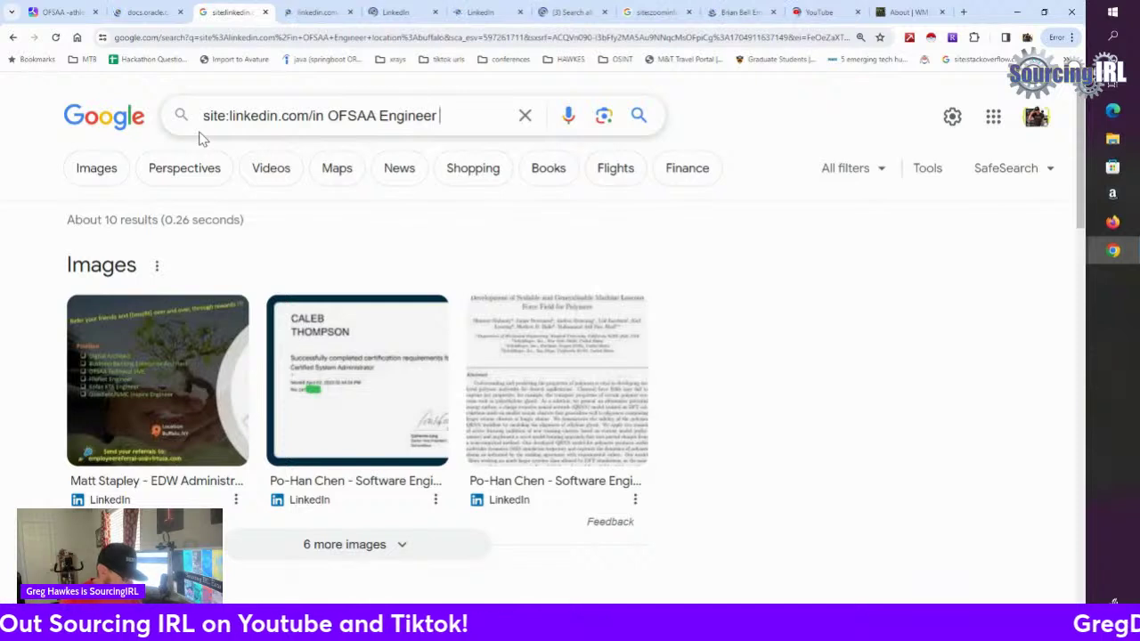
pyautogui.write('(')
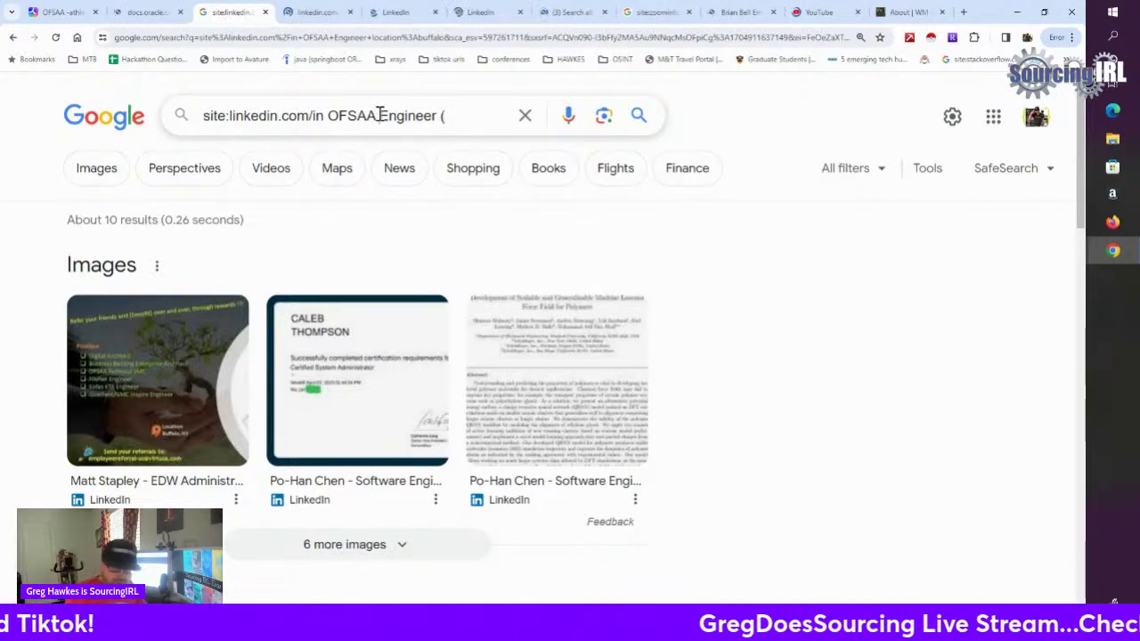
# Step: Expand Engineer in the LinkedIn X-ray query into the title group (Engineer OR developer OR lead OR architect)
pyautogui.write('(')
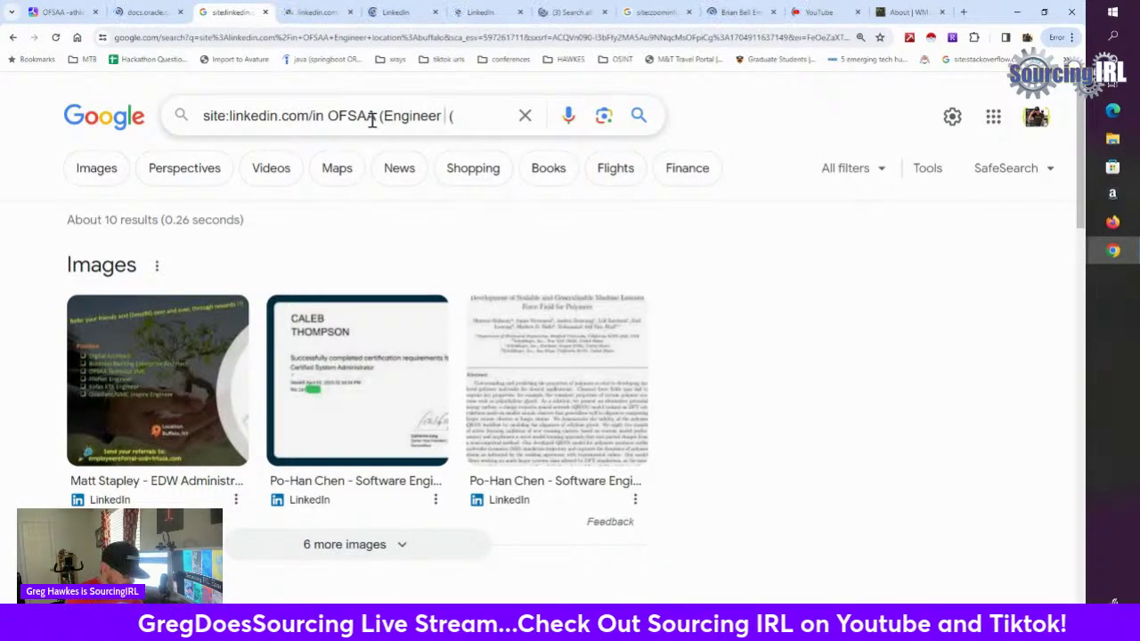
pyautogui.write('OR devle')
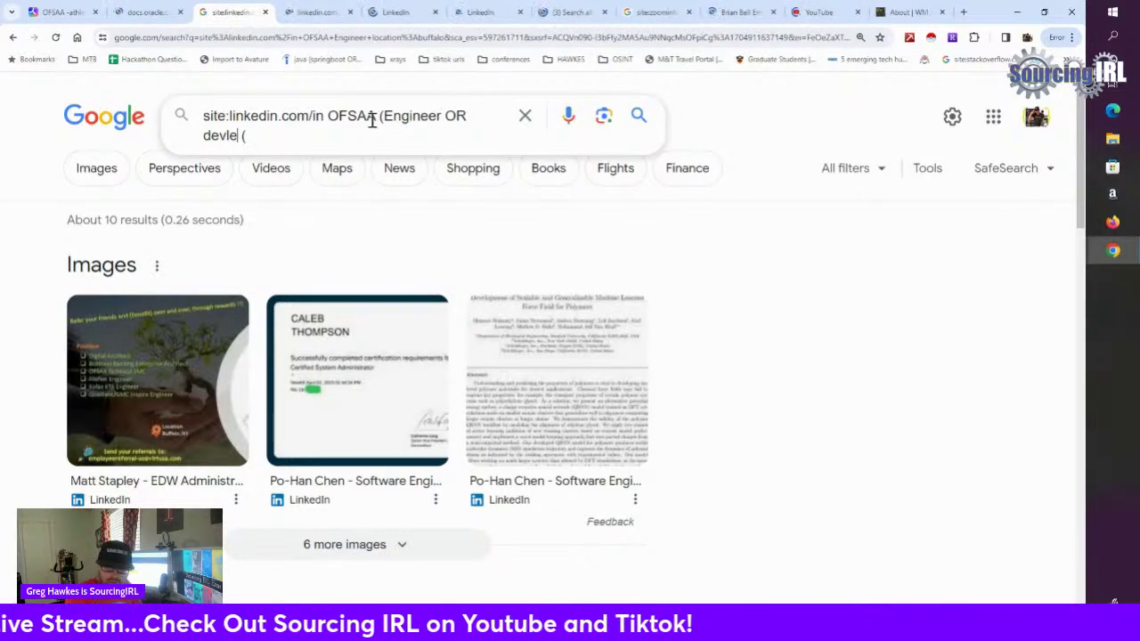
pyautogui.press('BackSpace')
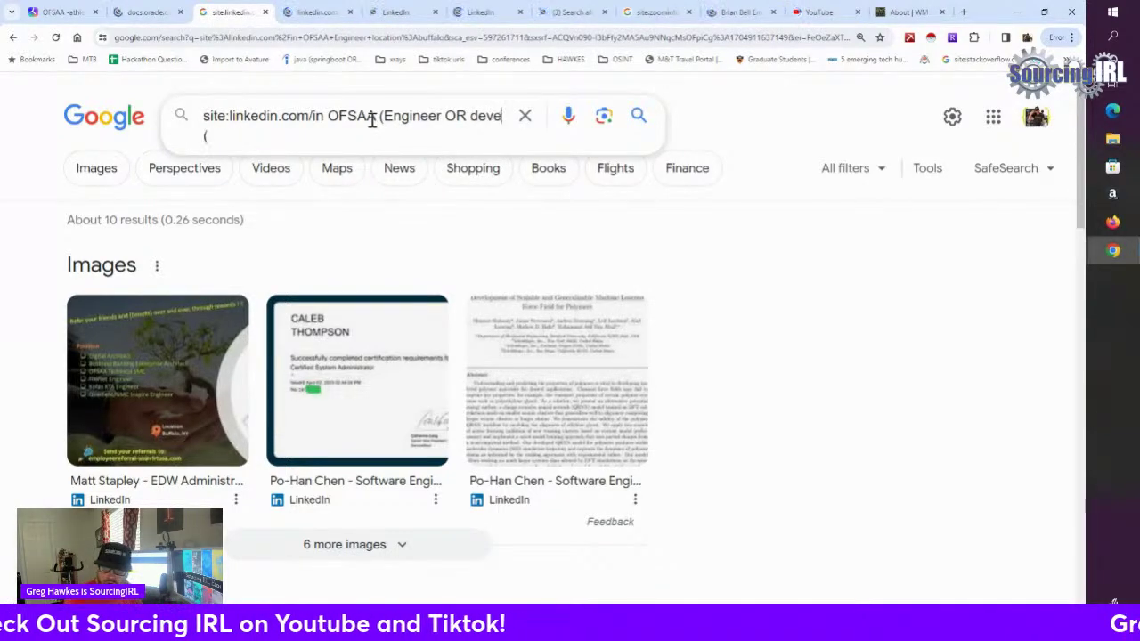
pyautogui.write('lo')
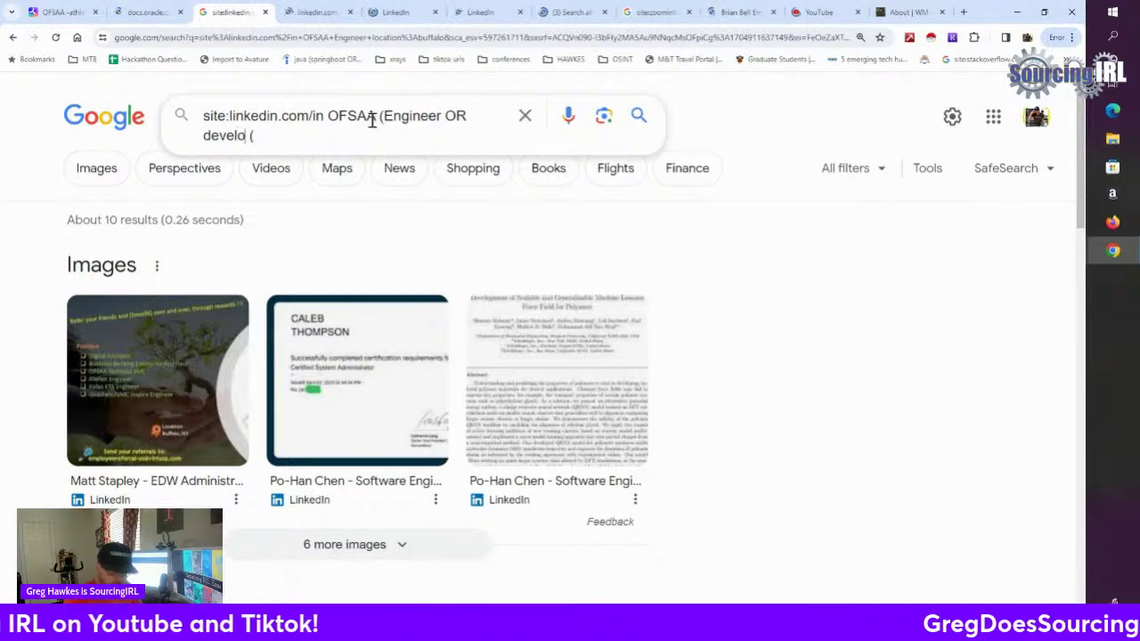
pyautogui.write('per OT')
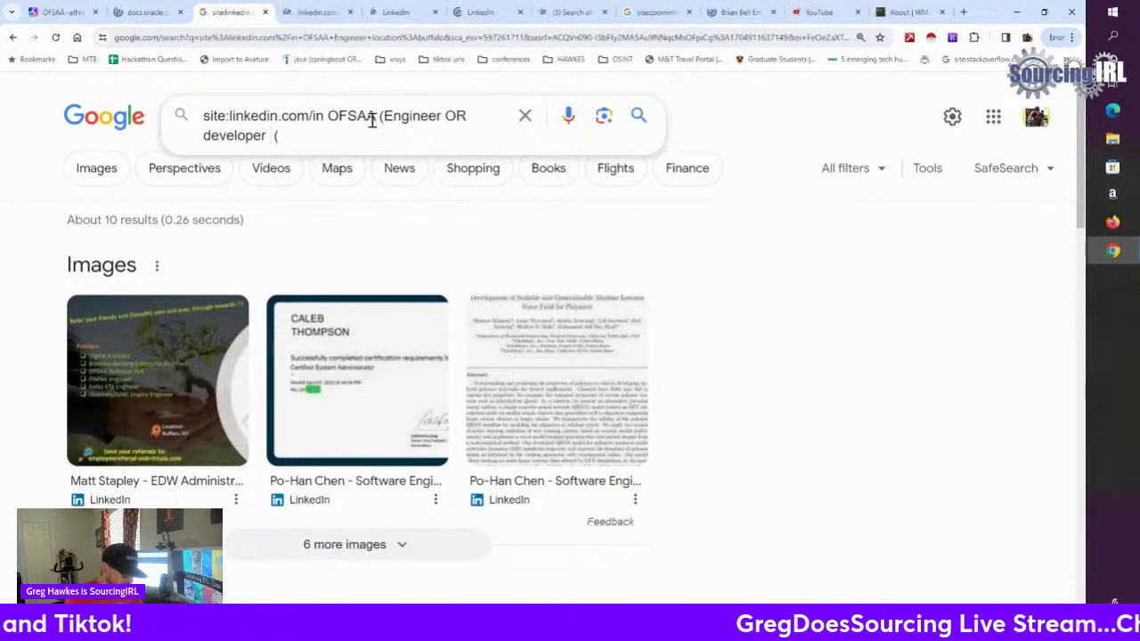
pyautogui.press('BackSpace')
pyautogui.write('R lead')
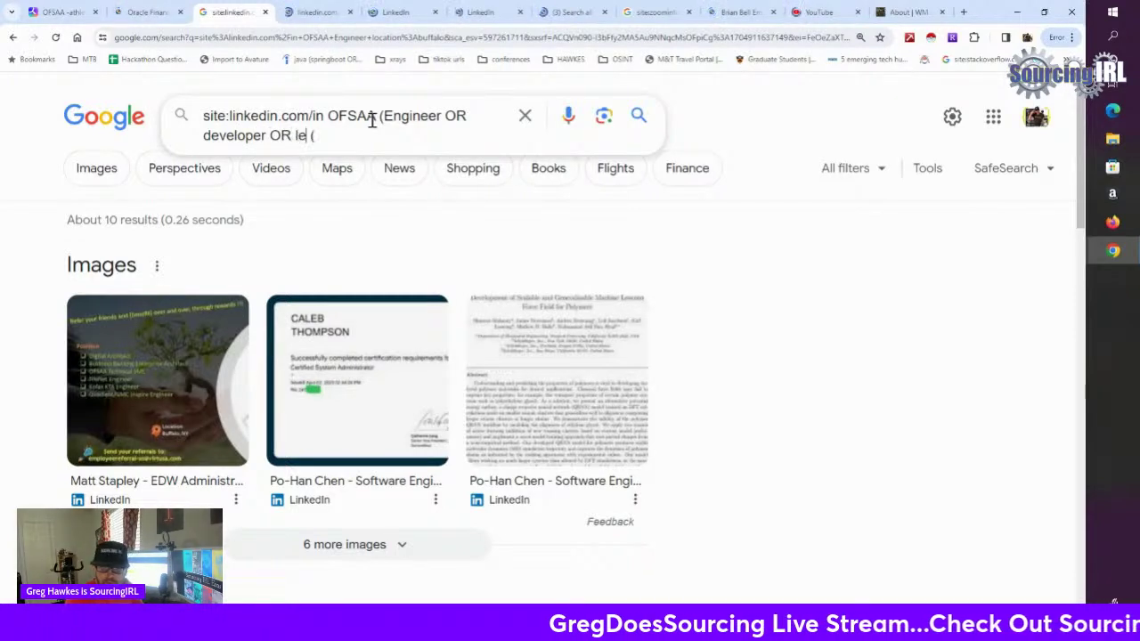
pyautogui.write(' OR')
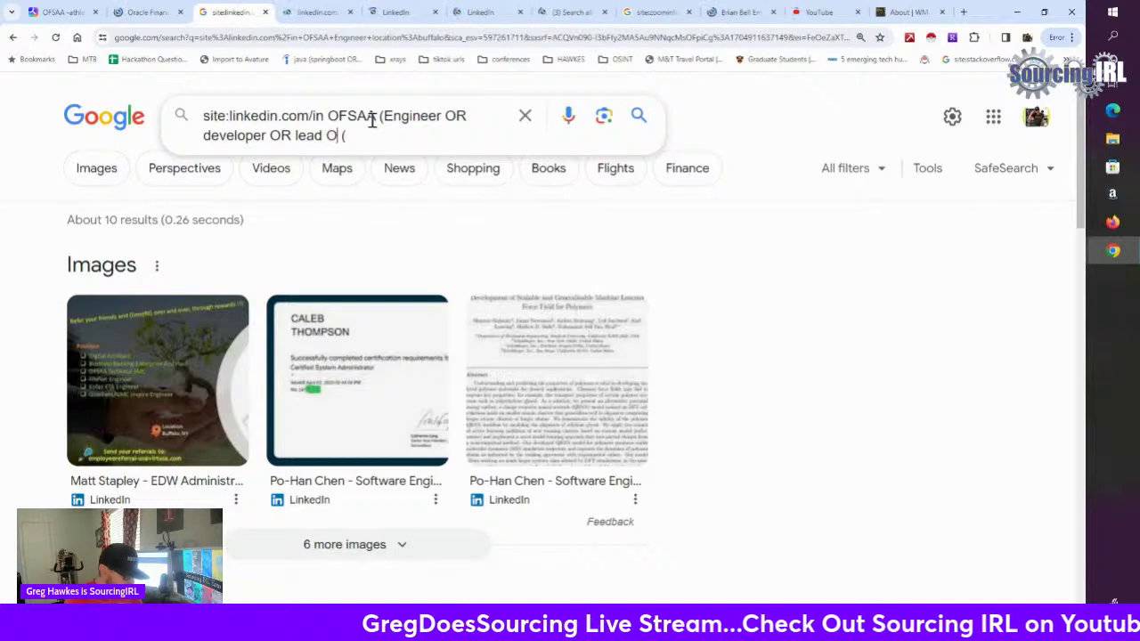
pyautogui.write(' arc')
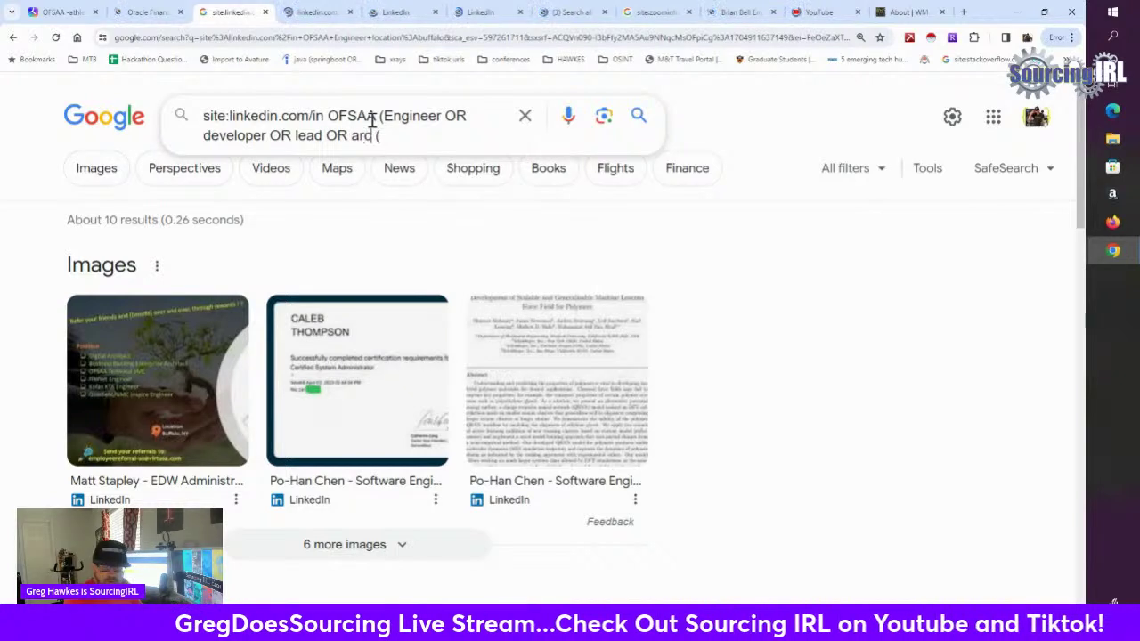
pyautogui.write('hitect')
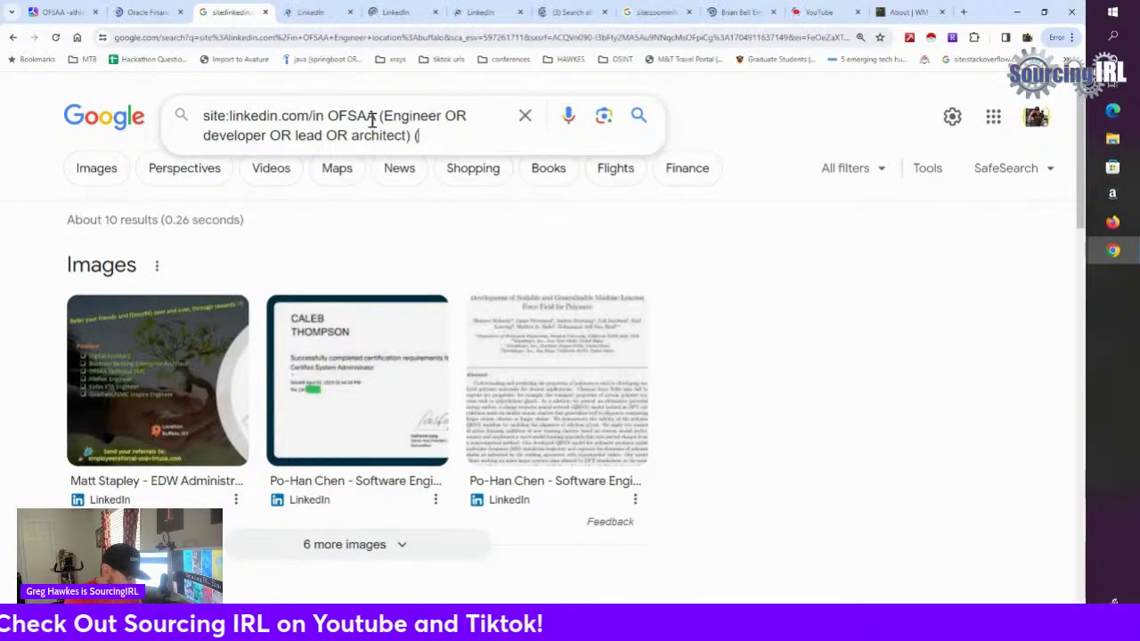
# Step: Fill the query's location group with Buffalo OR niagara OR towanda OR "grand island" OR
pyautogui.write('uf')
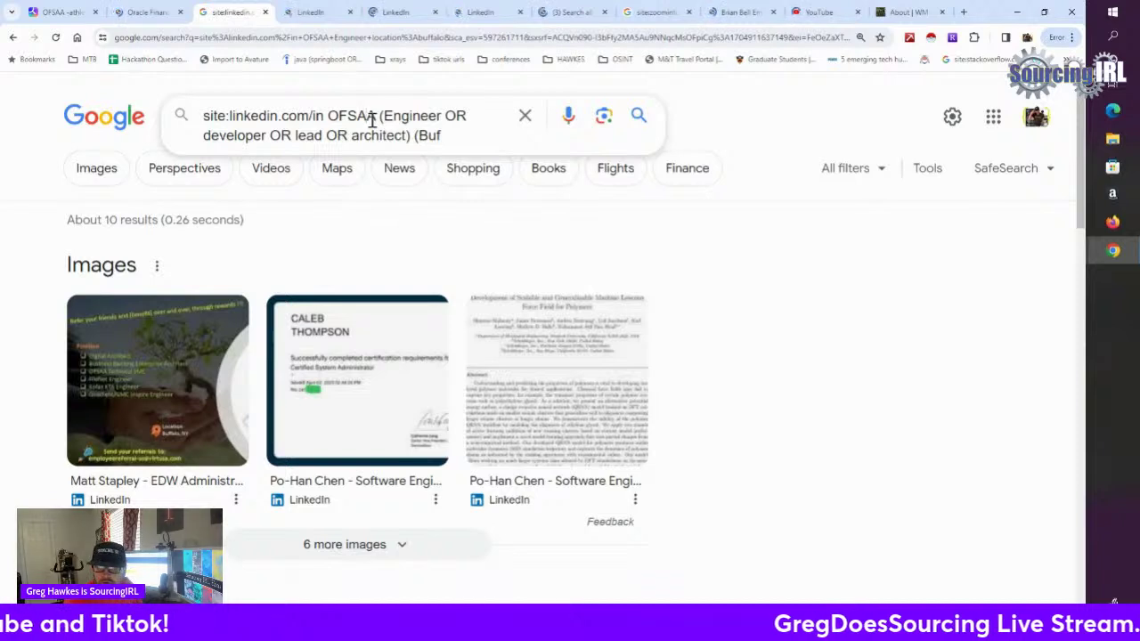
pyautogui.write('al')
pyautogui.press('BackSpace')
pyautogui.press('BackSpace')
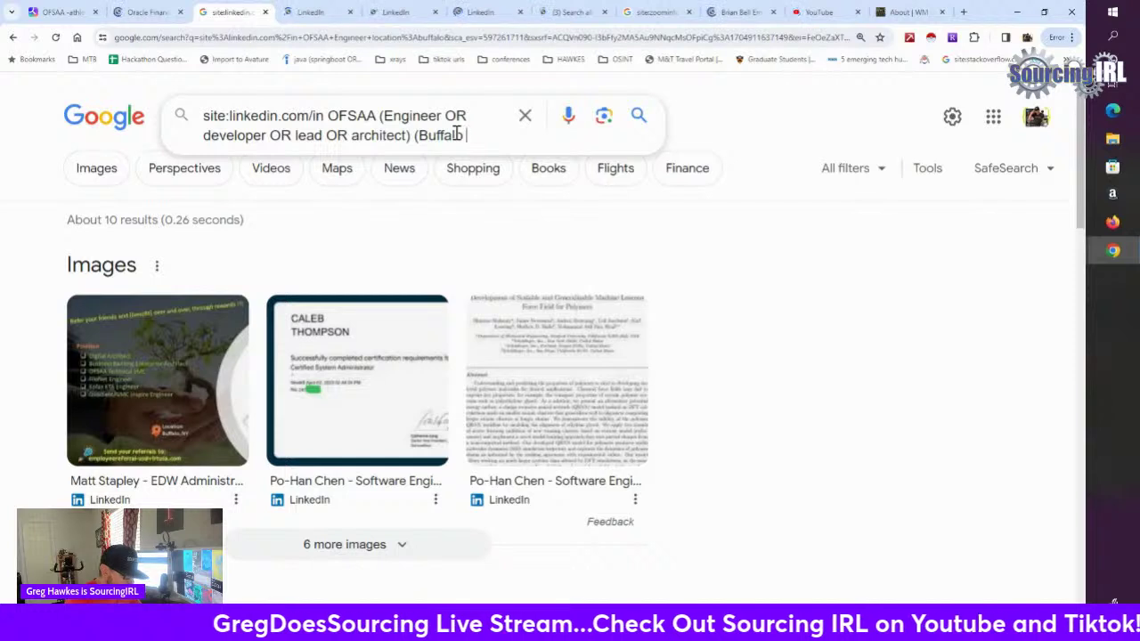
pyautogui.write('niagara')
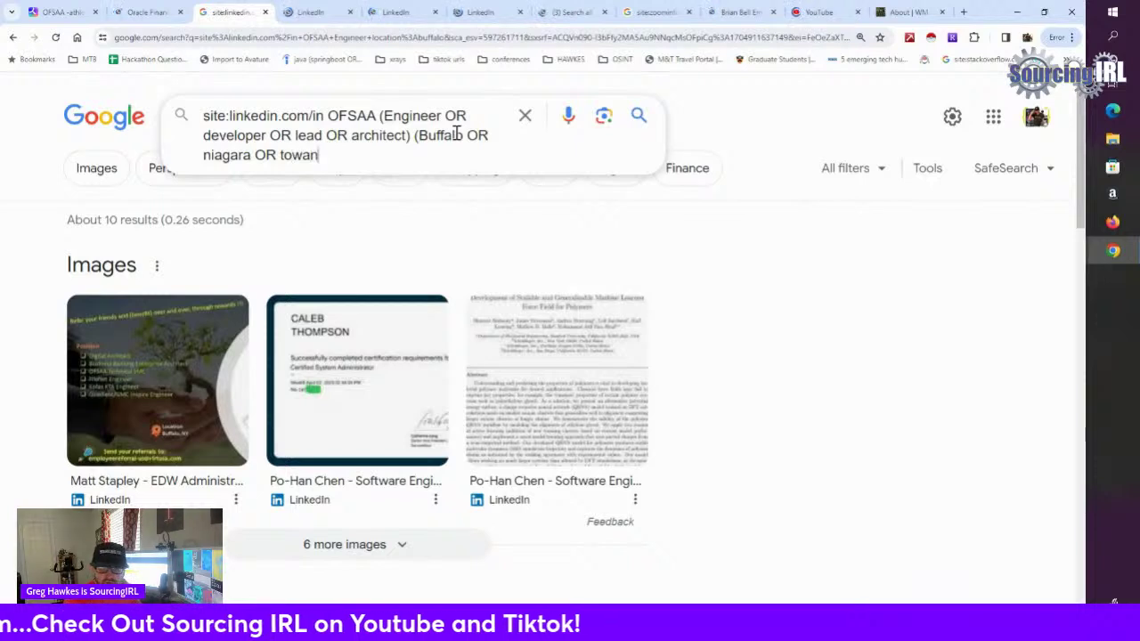
pyautogui.write(' OR towanda')
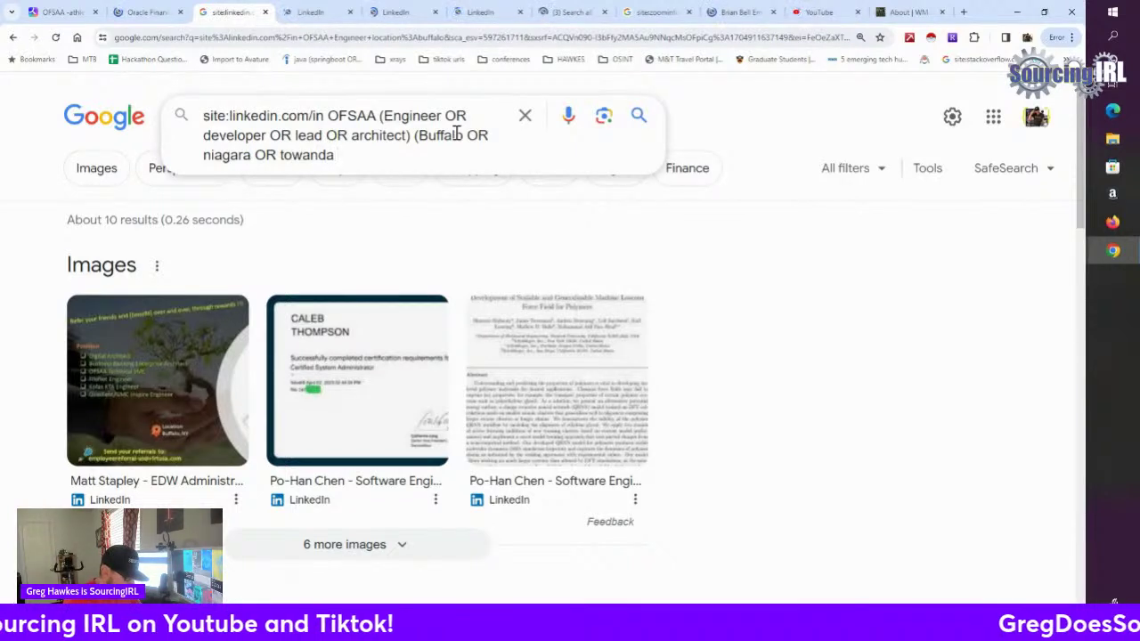
pyautogui.write(' OR')
pyautogui.write(' "gr')
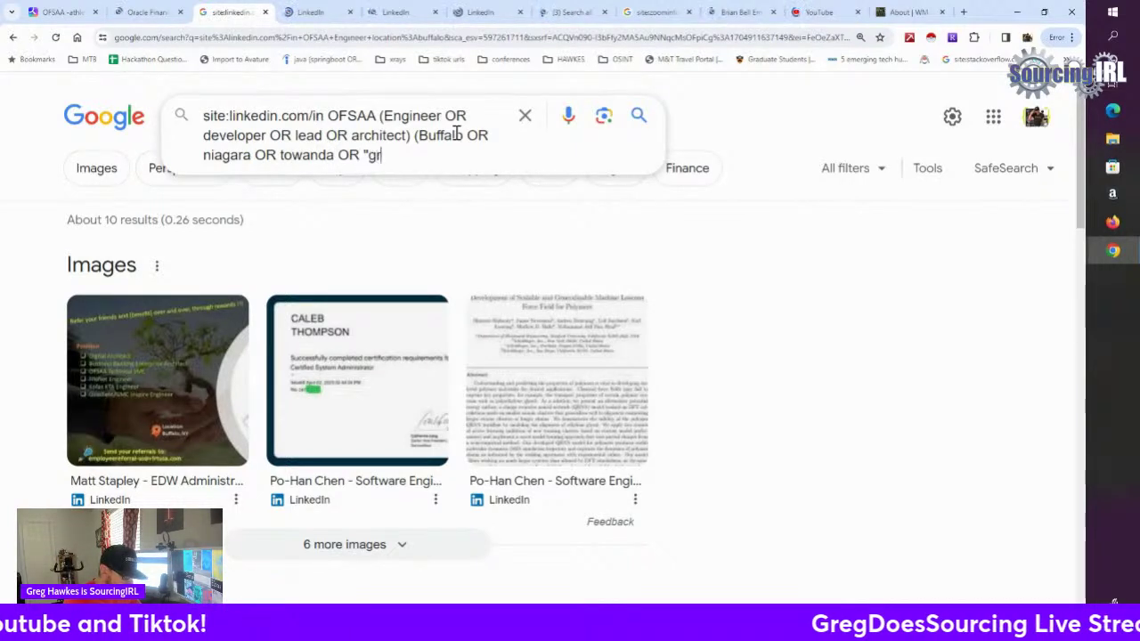
pyautogui.write('and island')
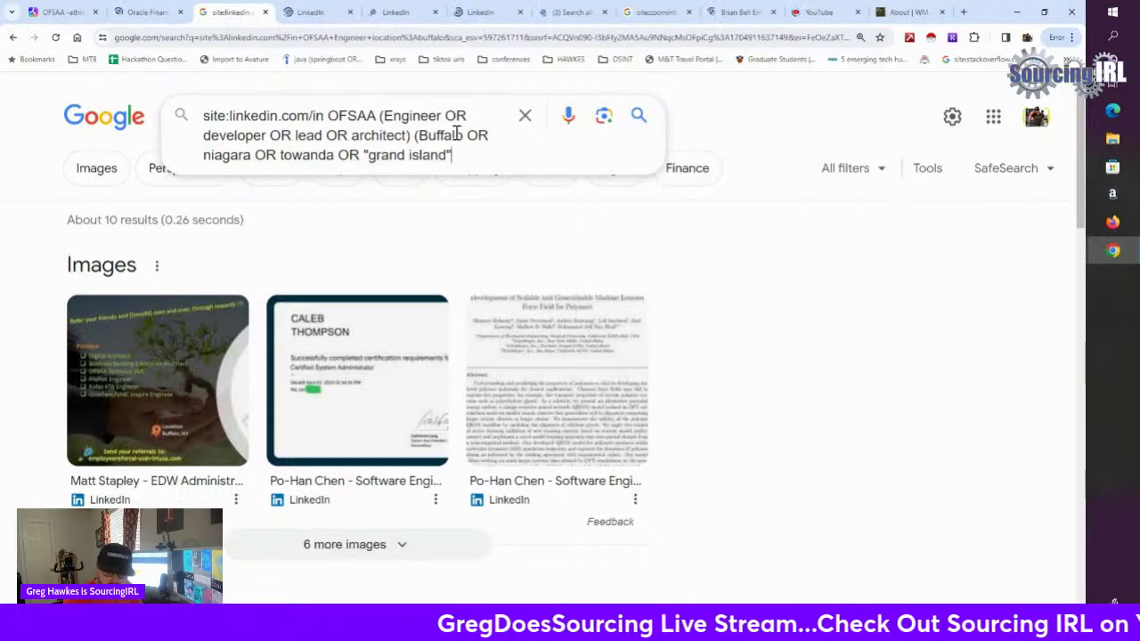
pyautogui.write('" OR')
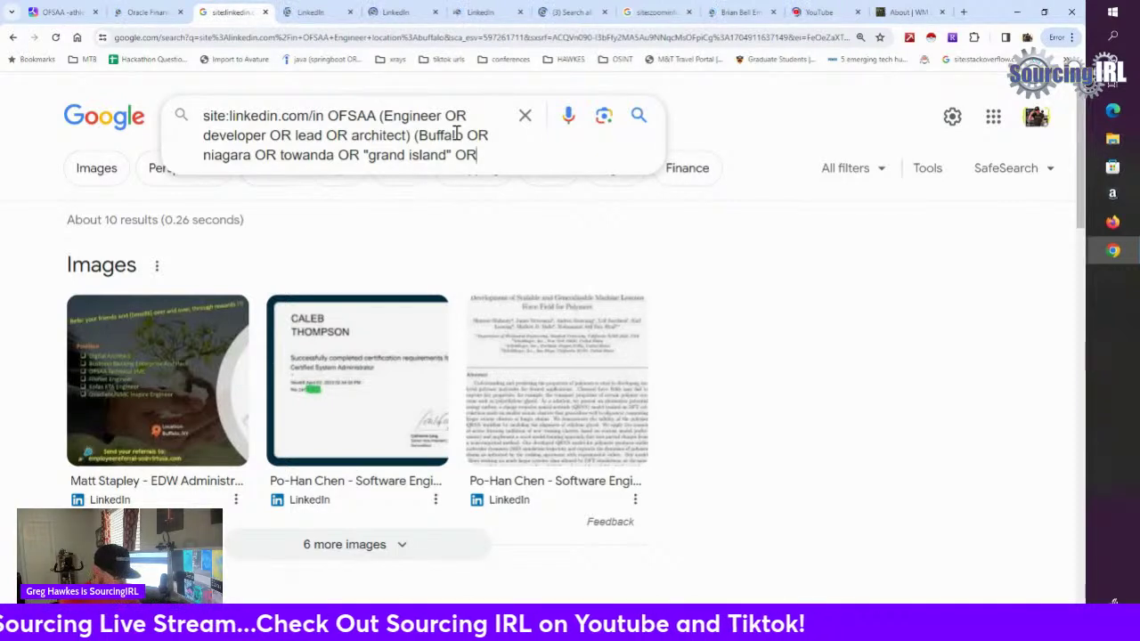
# Step: Add "Western NY" OR to the location group of the LinkedIn X-ray query
pyautogui.write('We')
pyautogui.press('BackSpace')
pyautogui.press('BackSpace')
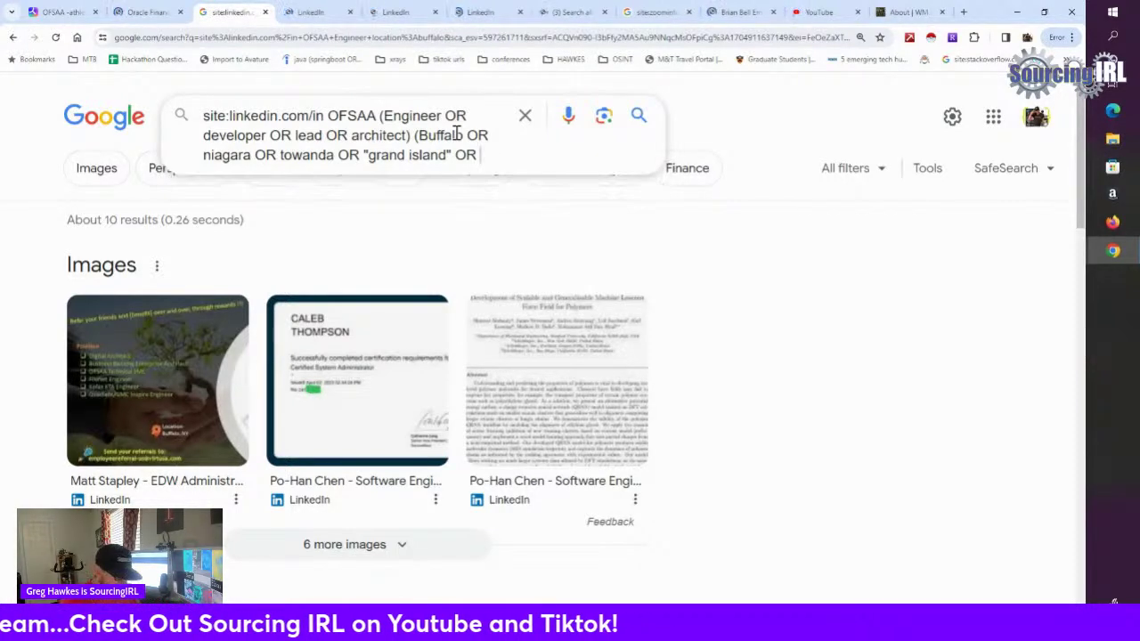
pyautogui.write('"Wester')
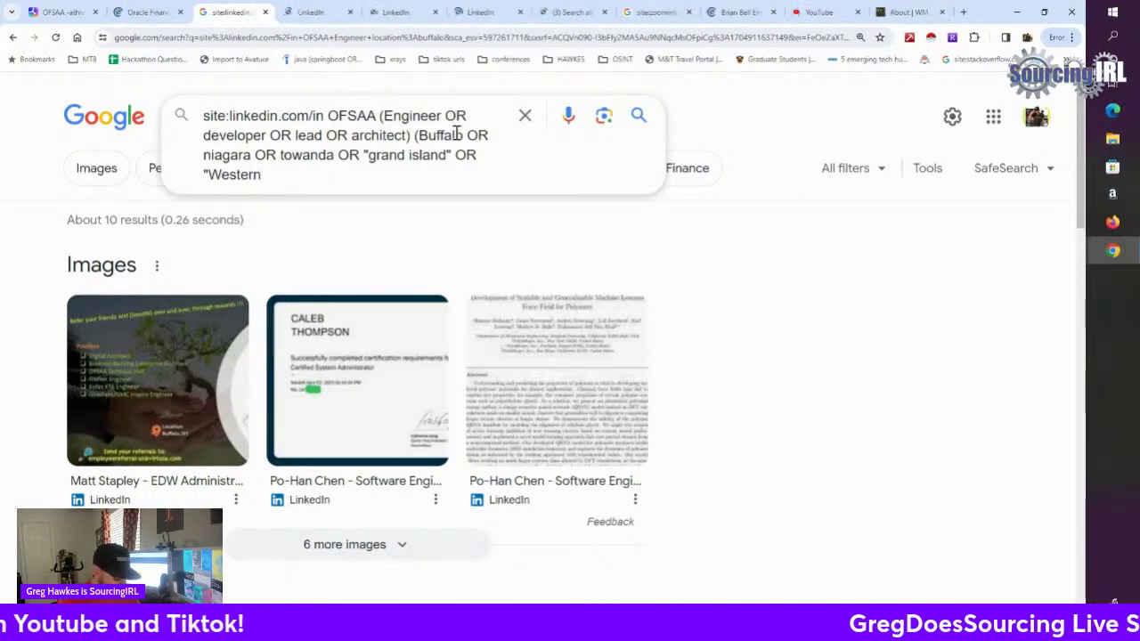
pyautogui.write('N')
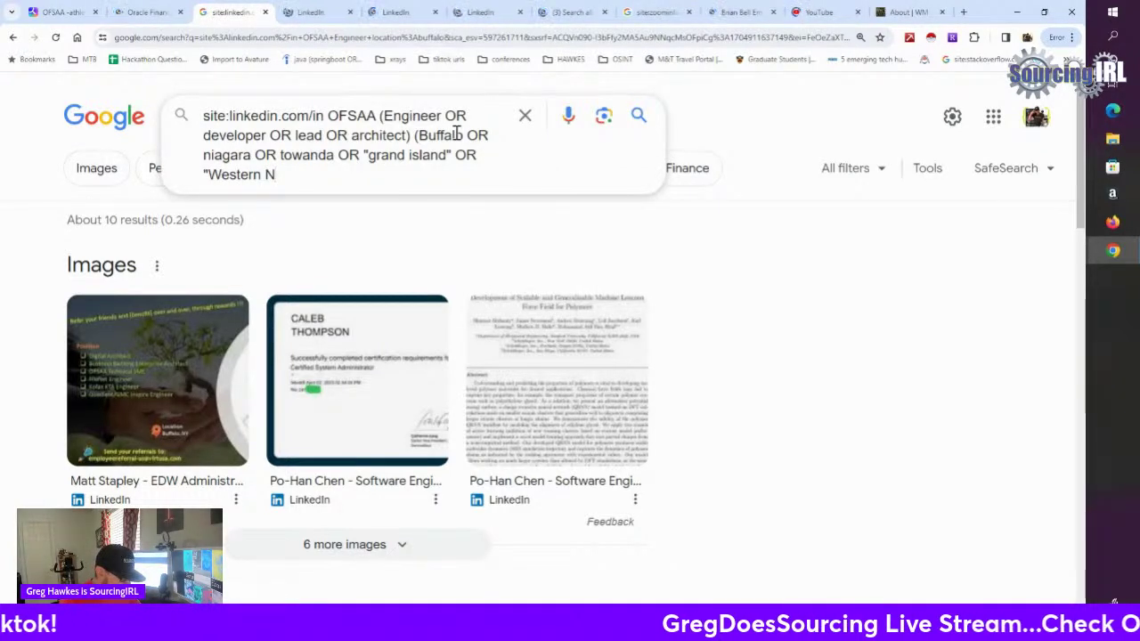
pyautogui.write('Y')
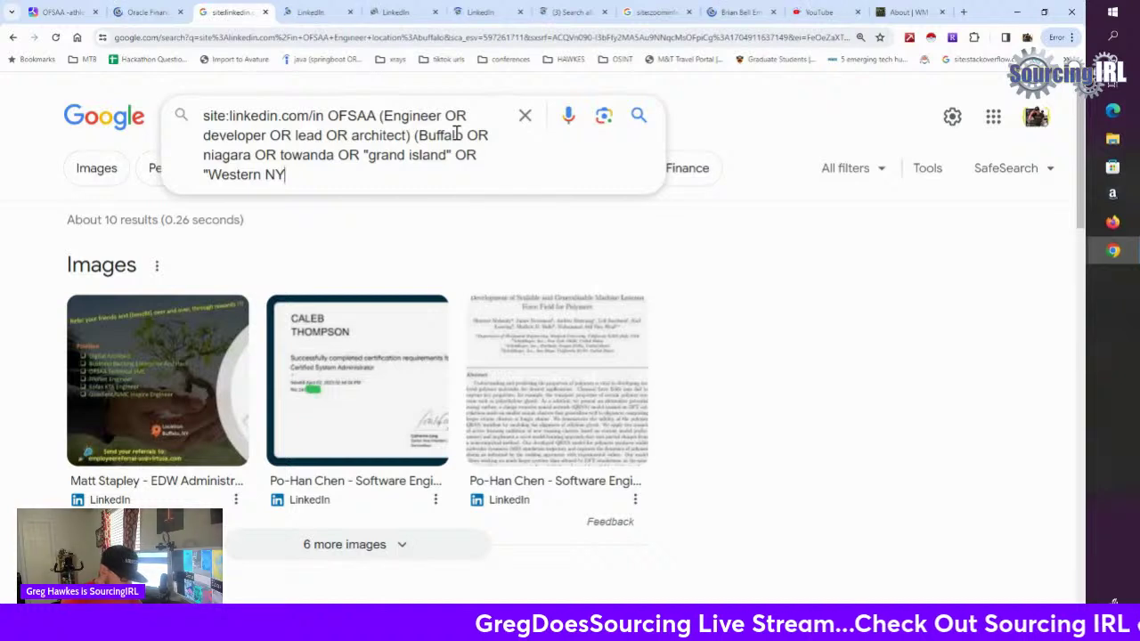
pyautogui.write('" OR')
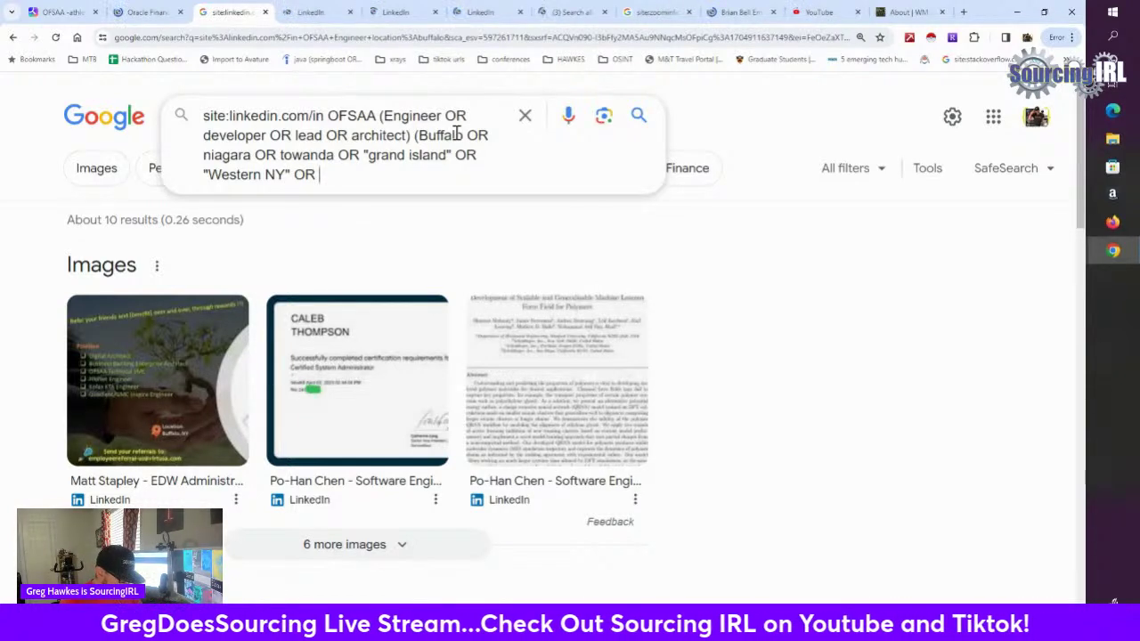
# Step: Finish the location group with buffalo.edu and a closing parenthesis, and run the broadened LinkedIn X-ray search
pyautogui.write(' B')
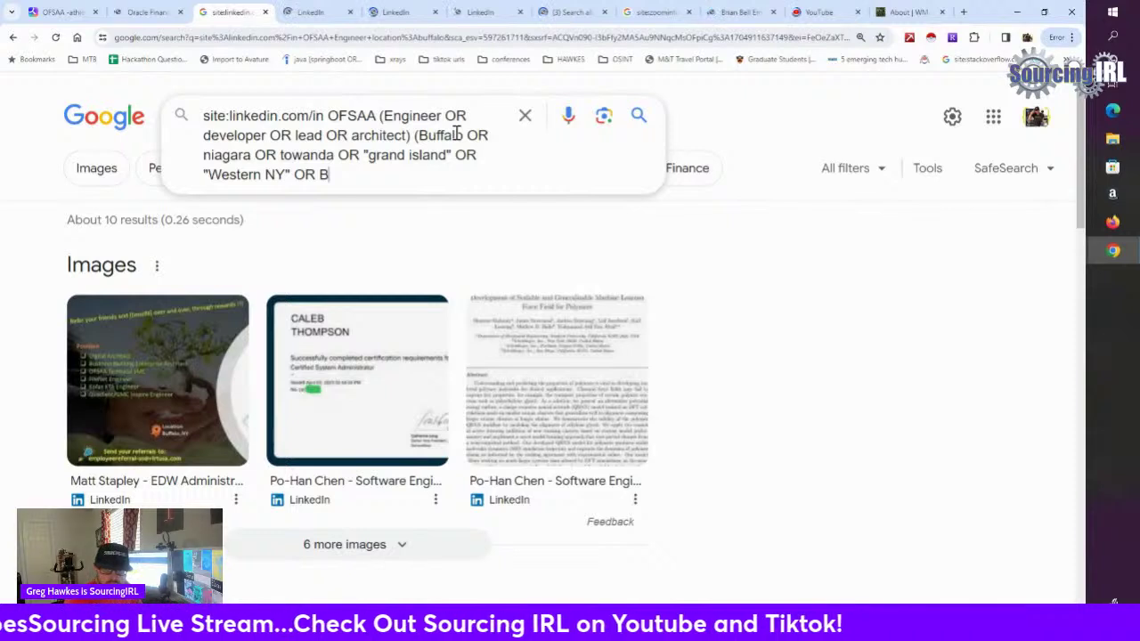
pyautogui.press('BackSpace')
pyautogui.press('BackSpace')
pyautogui.press('BackSpace')
pyautogui.press('BackSpace')
pyautogui.press('BackSpace')
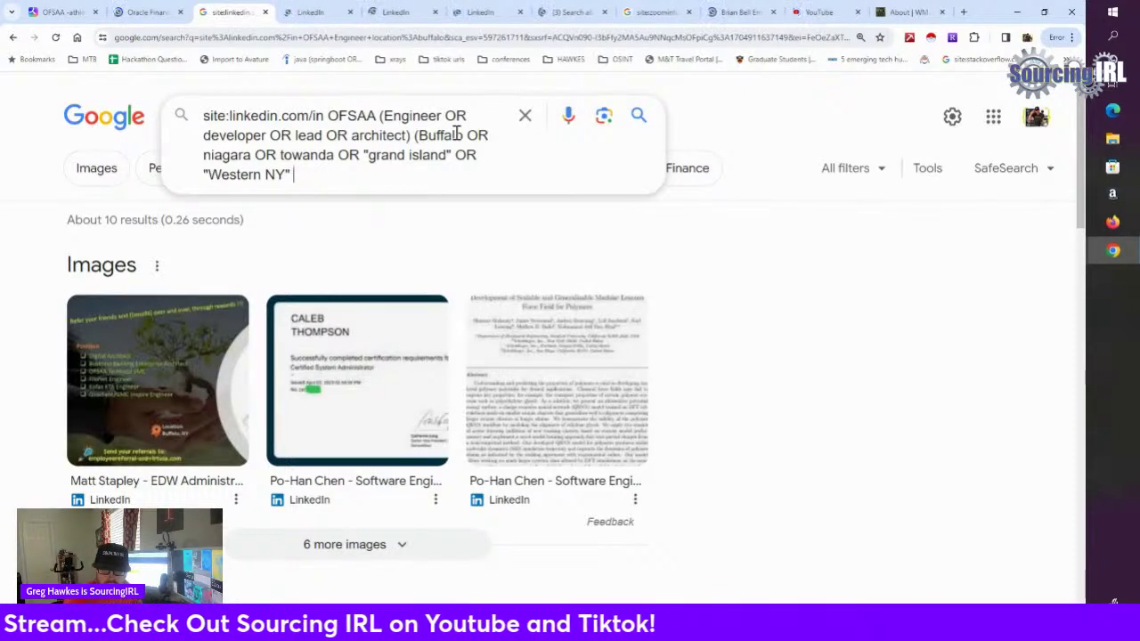
pyautogui.write('OR ')
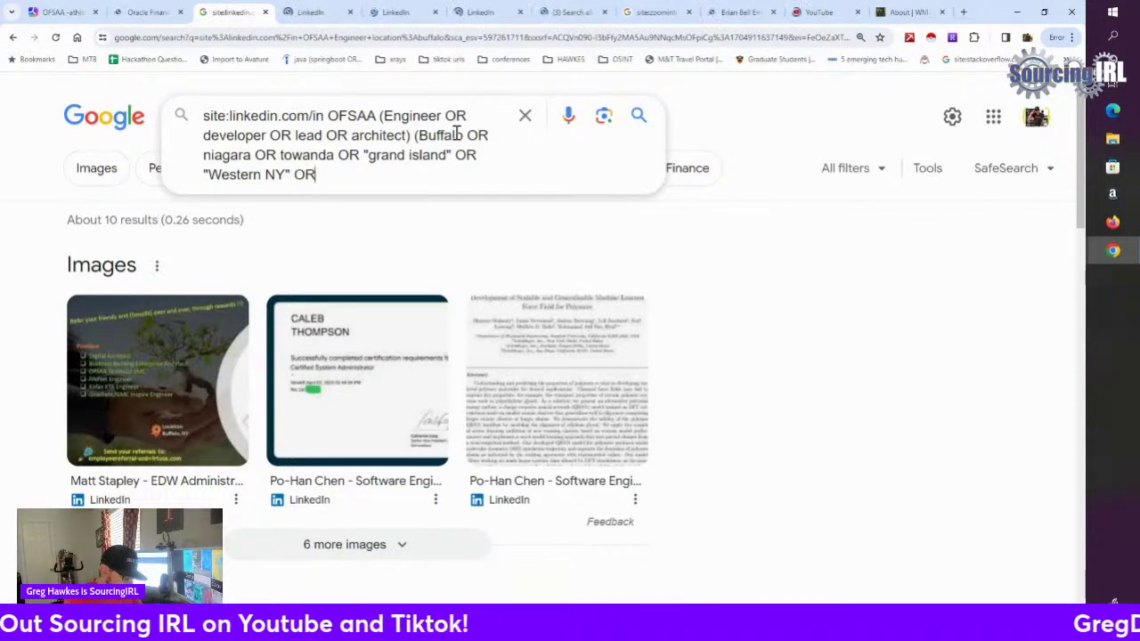
pyautogui.write('buffalo')
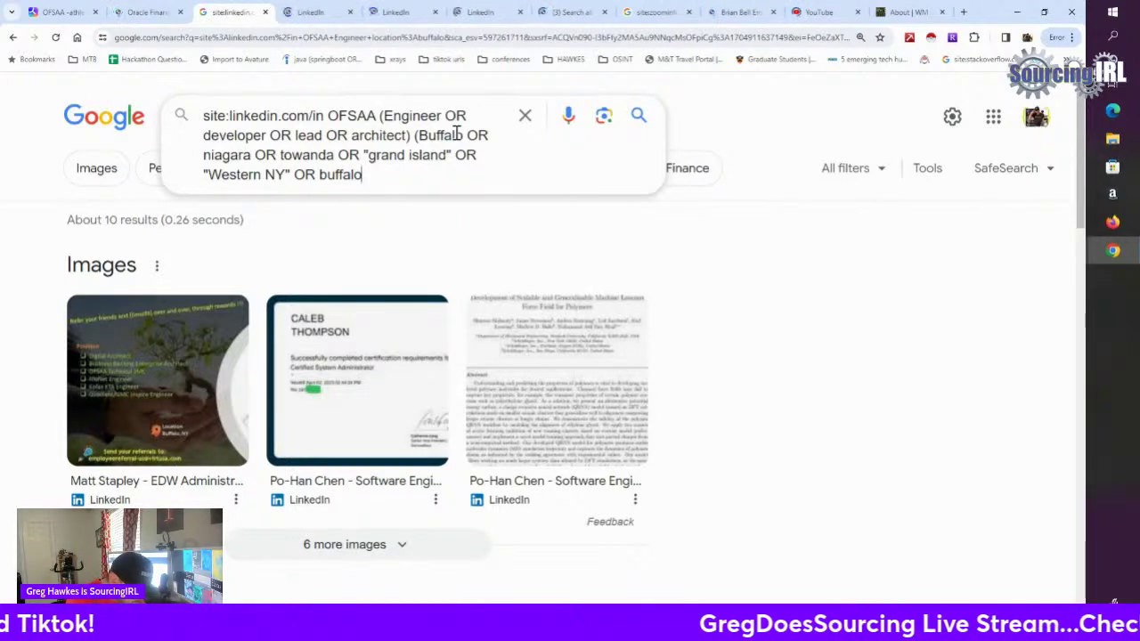
pyautogui.write(')ed')
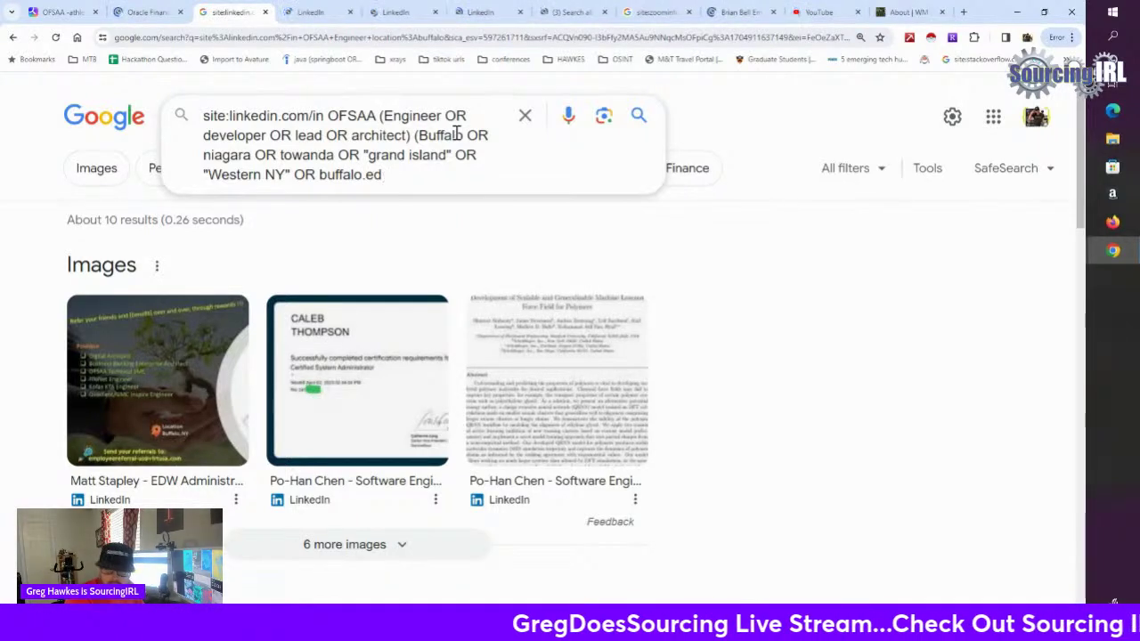
pyautogui.write('u)')
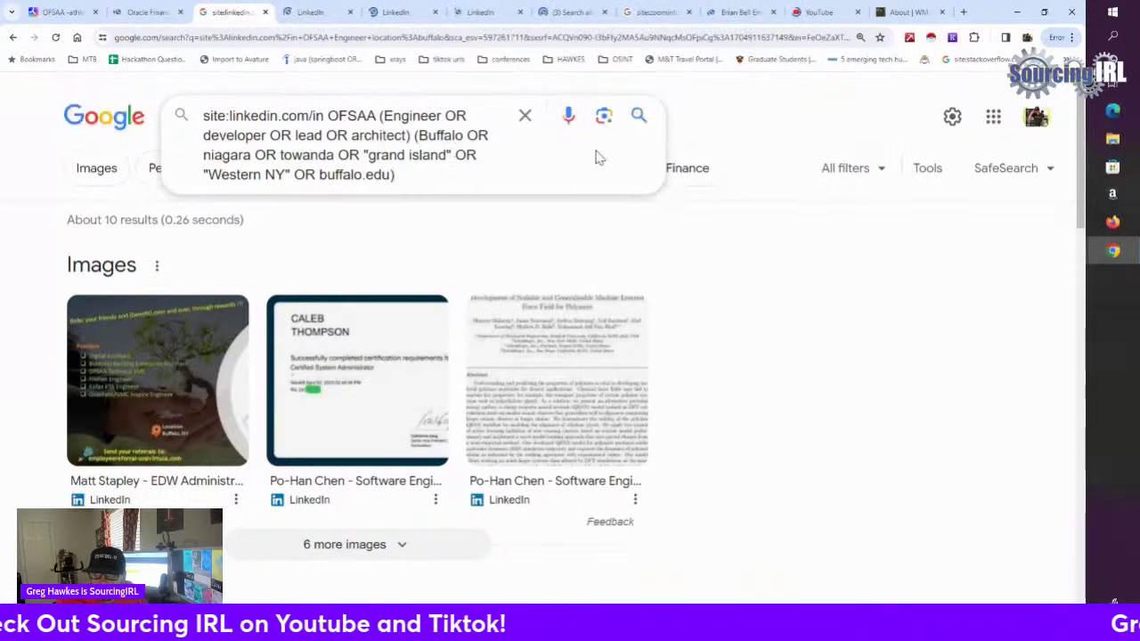
pyautogui.press('Return')
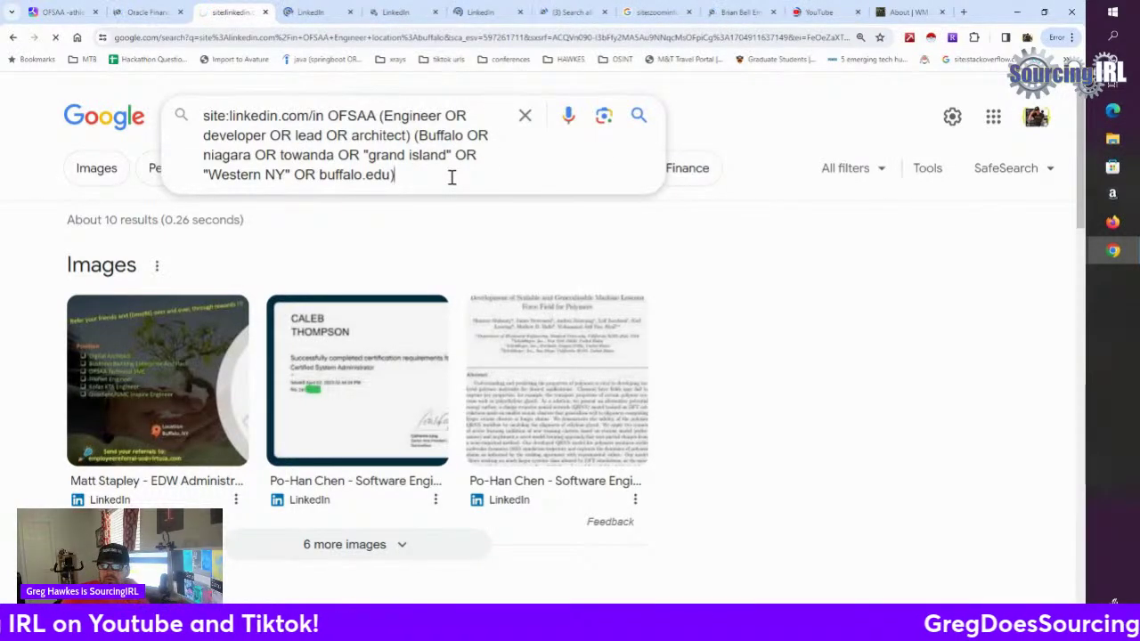
pyautogui.click(313, 20)
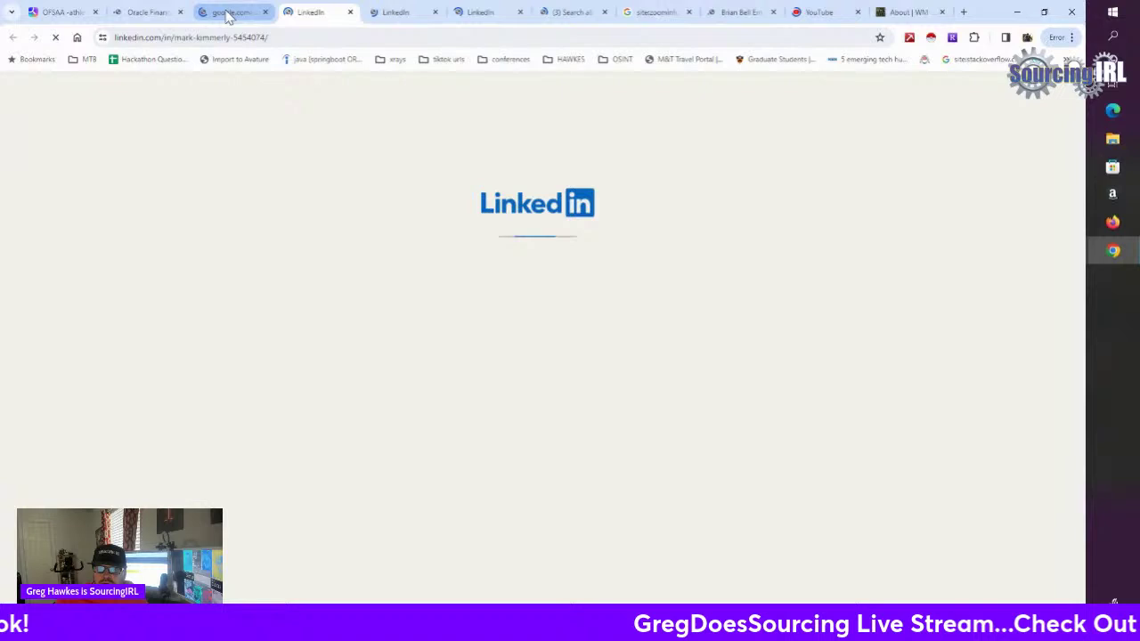
pyautogui.click(209, 13)
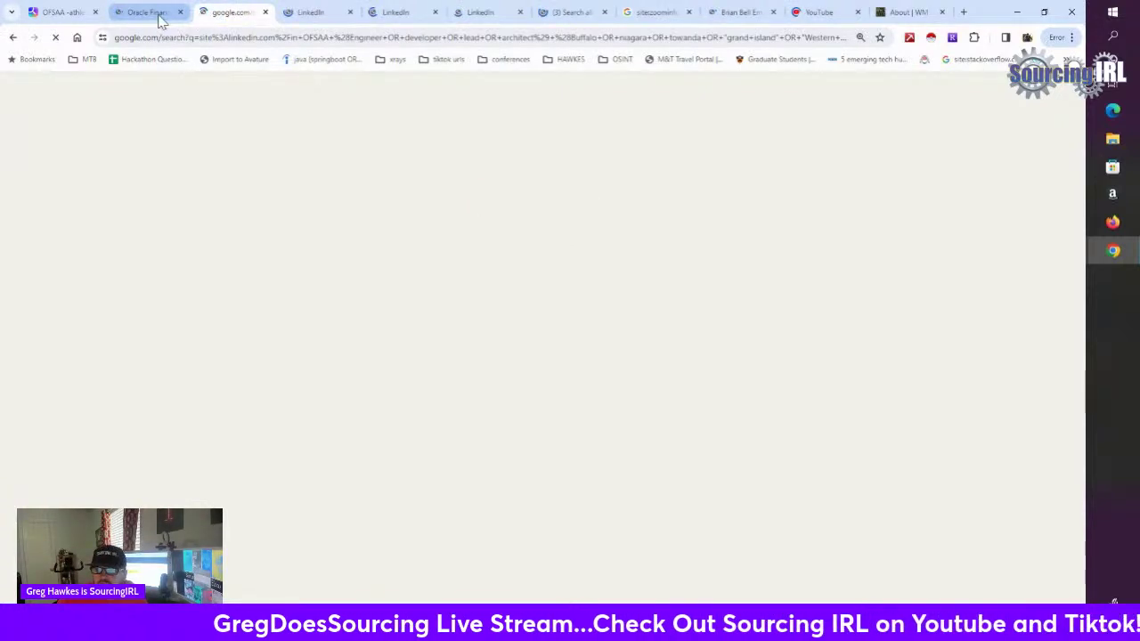
pyautogui.click(160, 19)
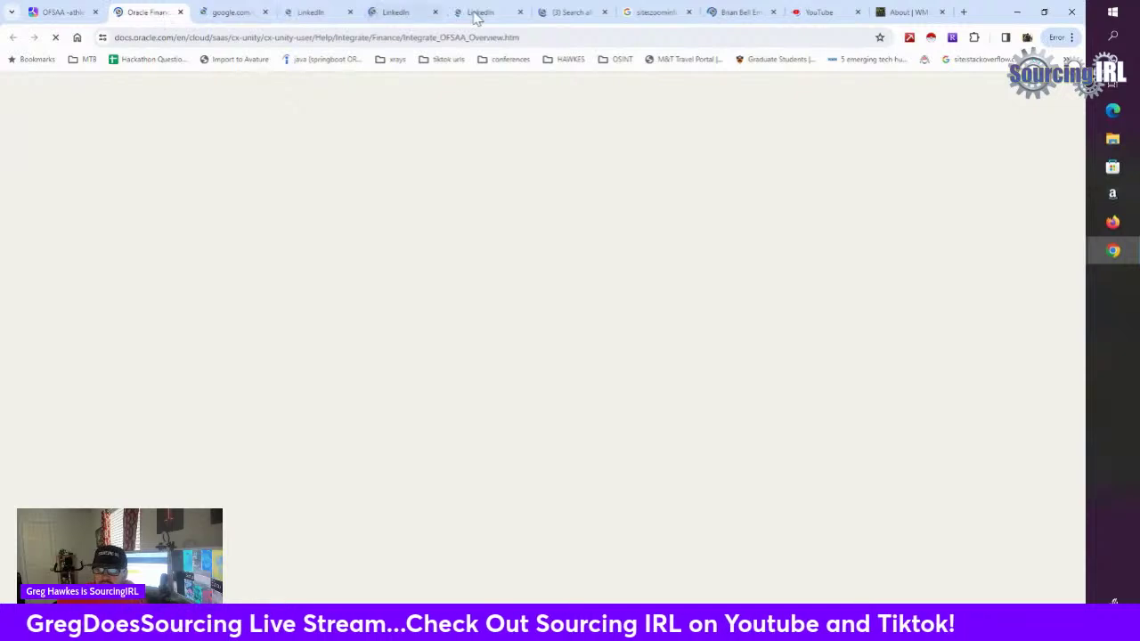
pyautogui.click(655, 13)
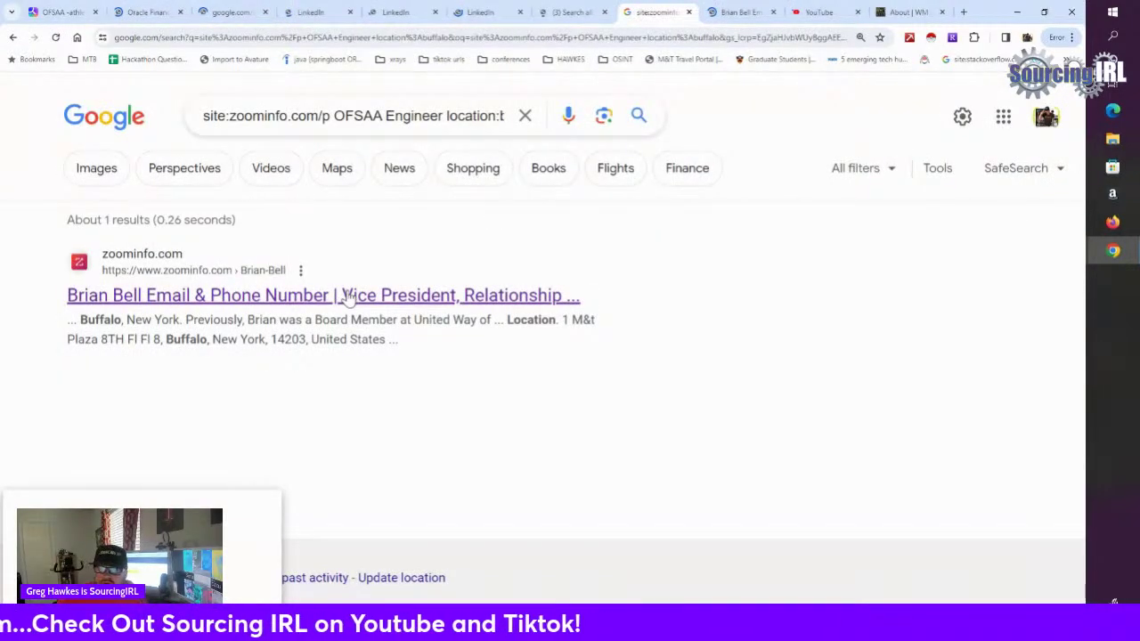
# Step: Review the broadened LinkedIn X-ray results and open the Greene & Associates ETL Development profile in a new tab
pyautogui.hotkey('ctrl', '3')
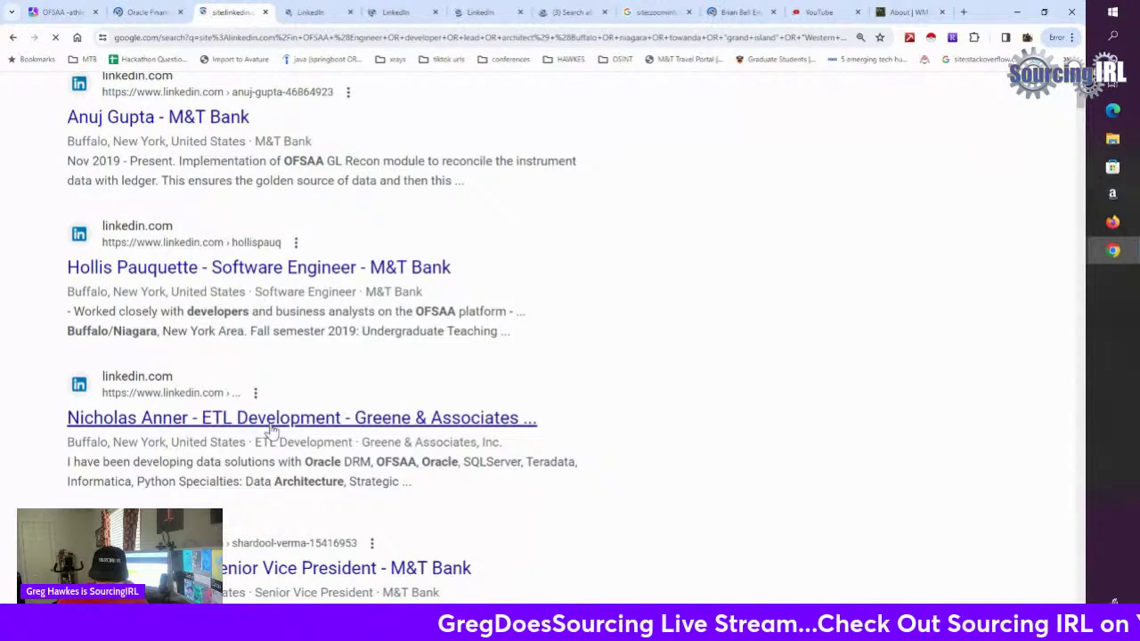
pyautogui.scroll(-1, 267, 431)
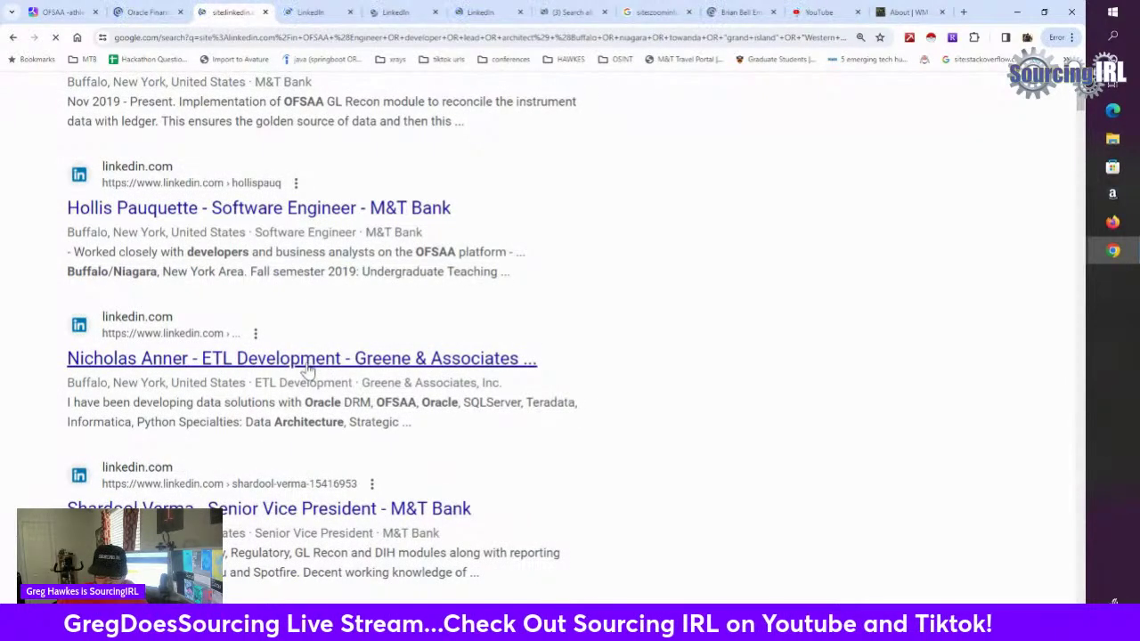
pyautogui.scroll(-3, 310, 373)
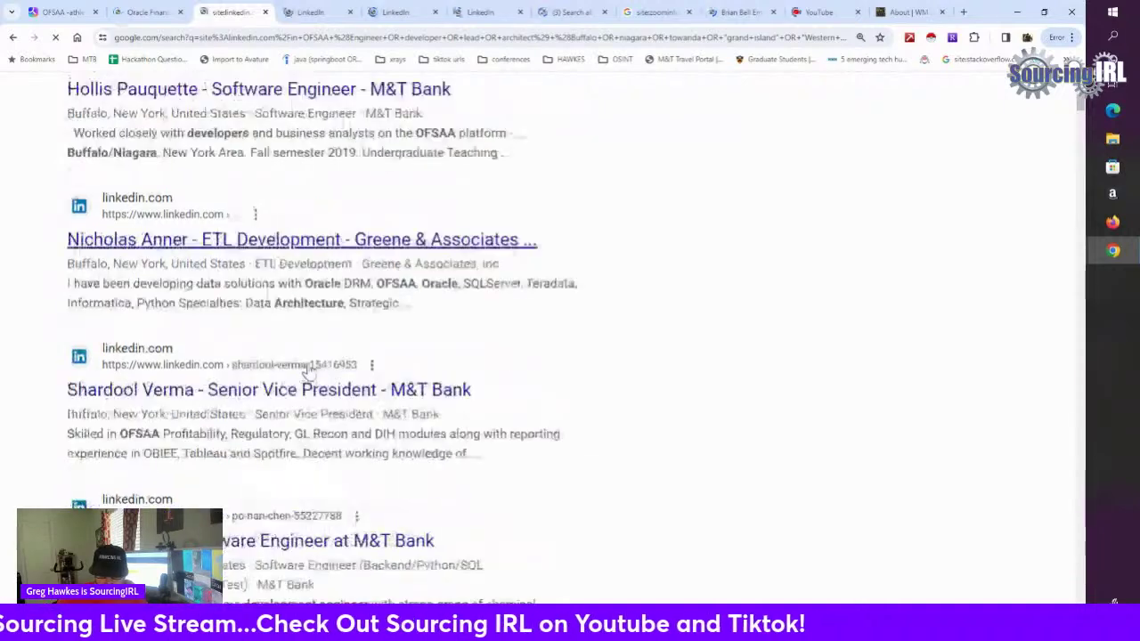
pyautogui.scroll(6, 320, 378)
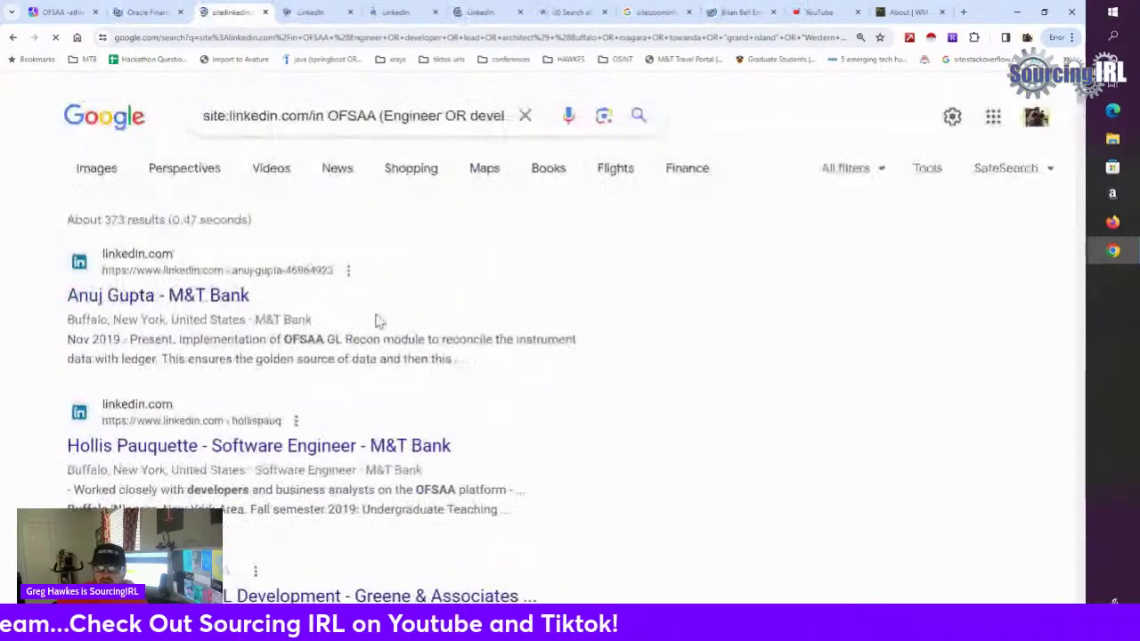
pyautogui.scroll(-3, 325, 382)
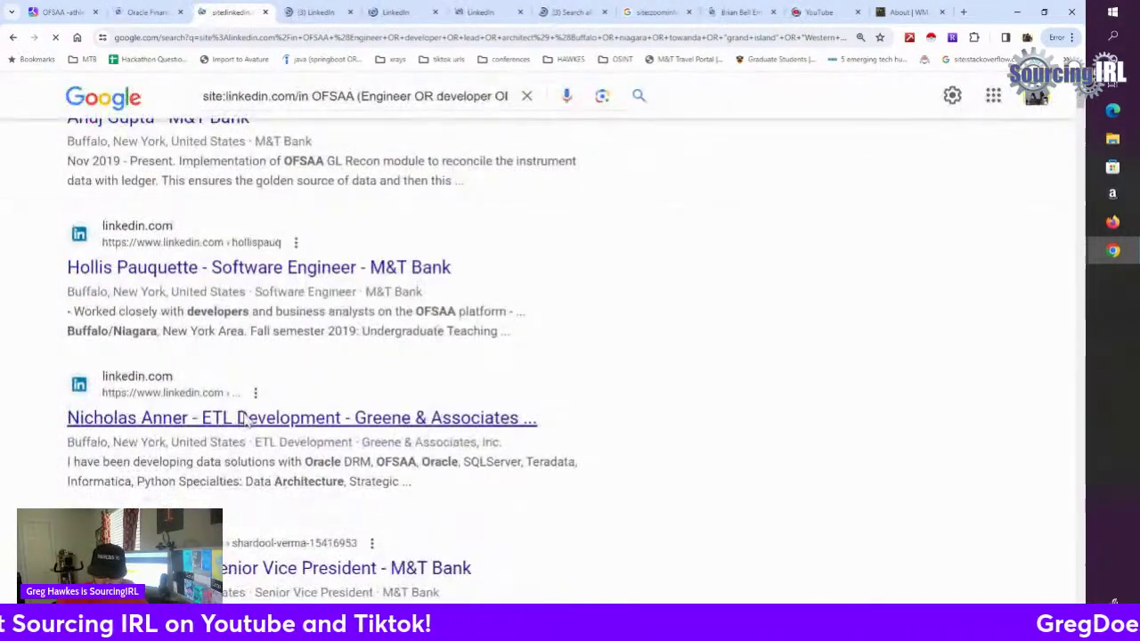
pyautogui.rightClick(294, 415)
pyautogui.click(304, 426)
# Step: Append the exclusions -grove and -M&T to the LinkedIn X-ray query and run the search
pyautogui.scroll(3, 360, 356)
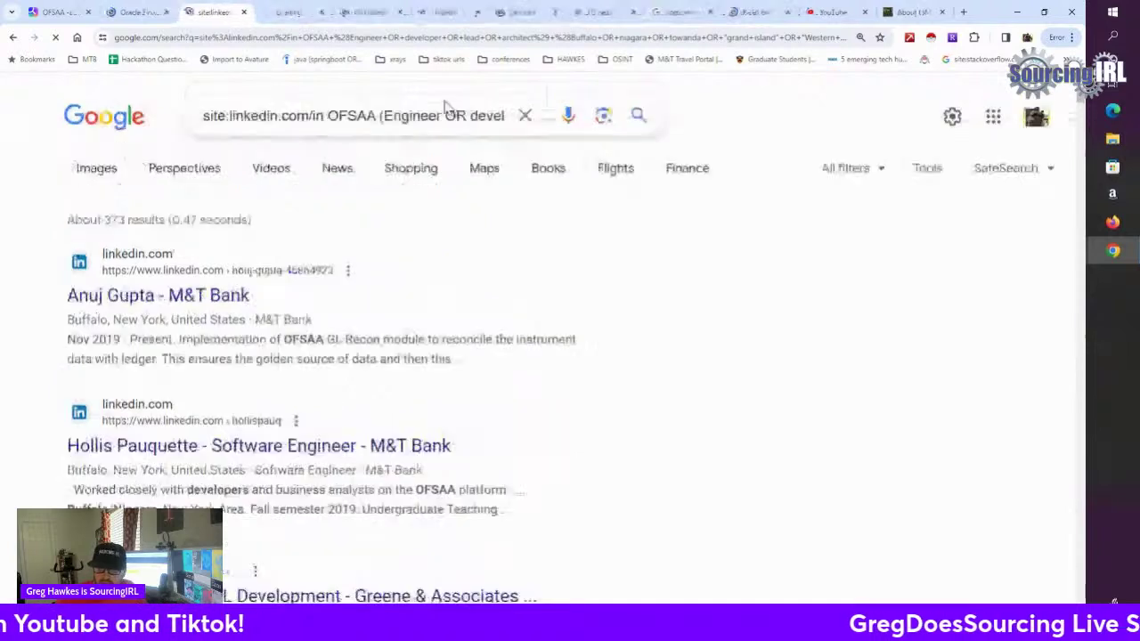
pyautogui.click(405, 115)
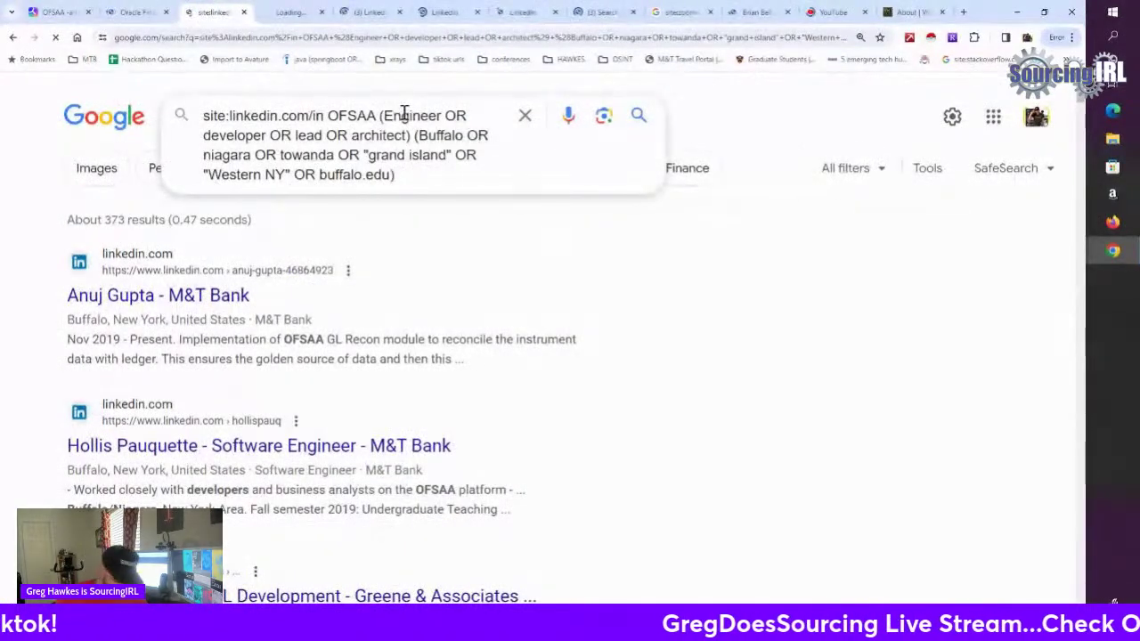
pyautogui.click(445, 173)
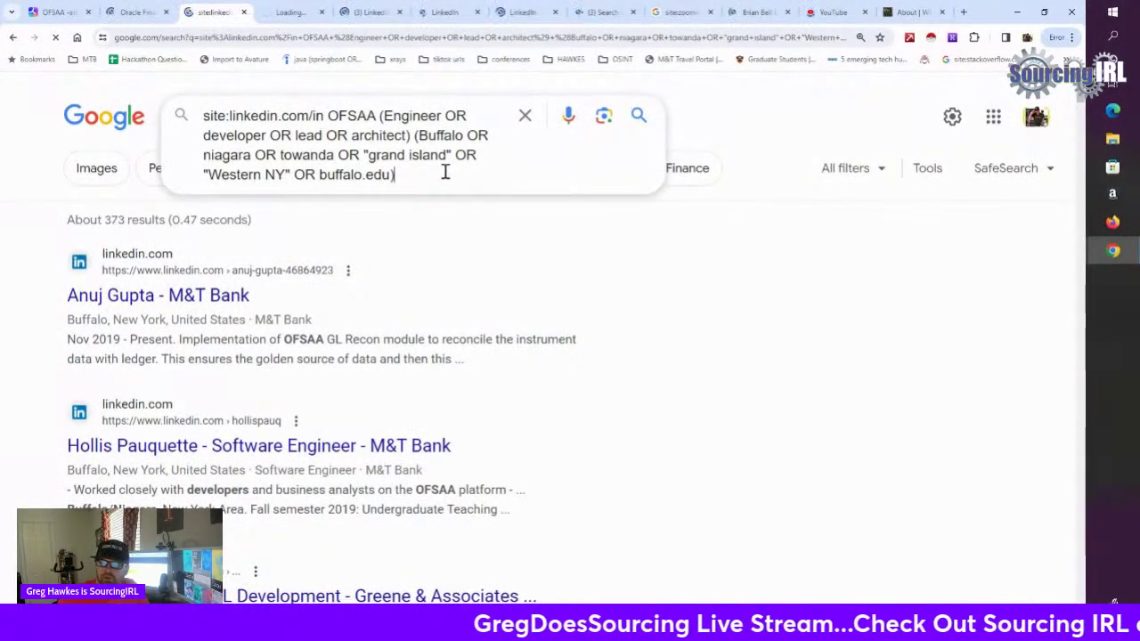
pyautogui.write('-gr')
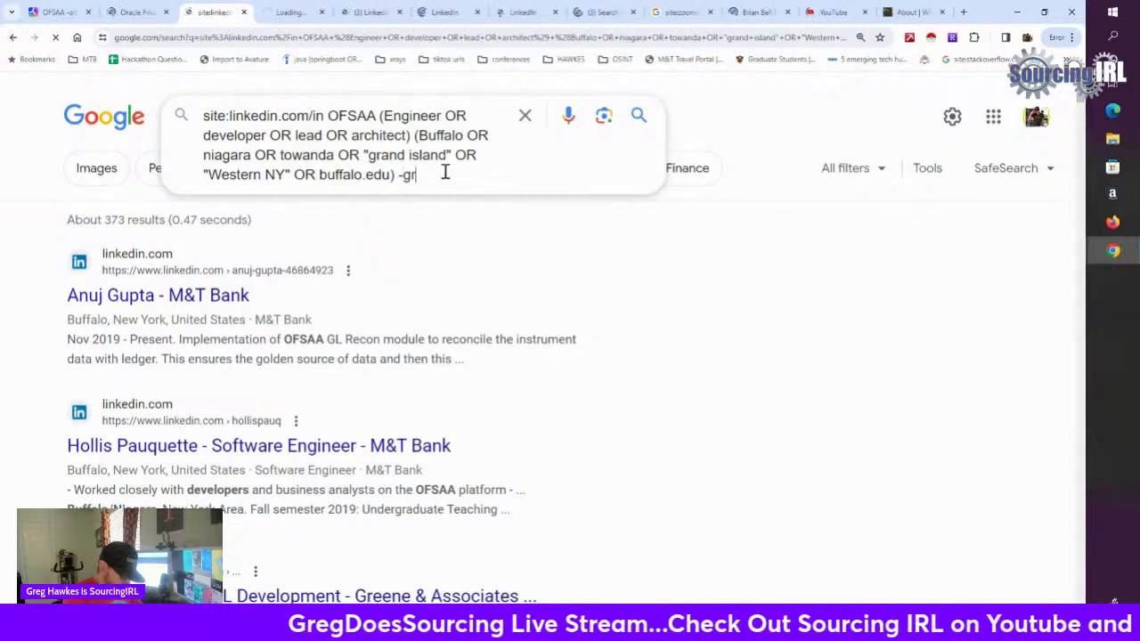
pyautogui.write('ovw')
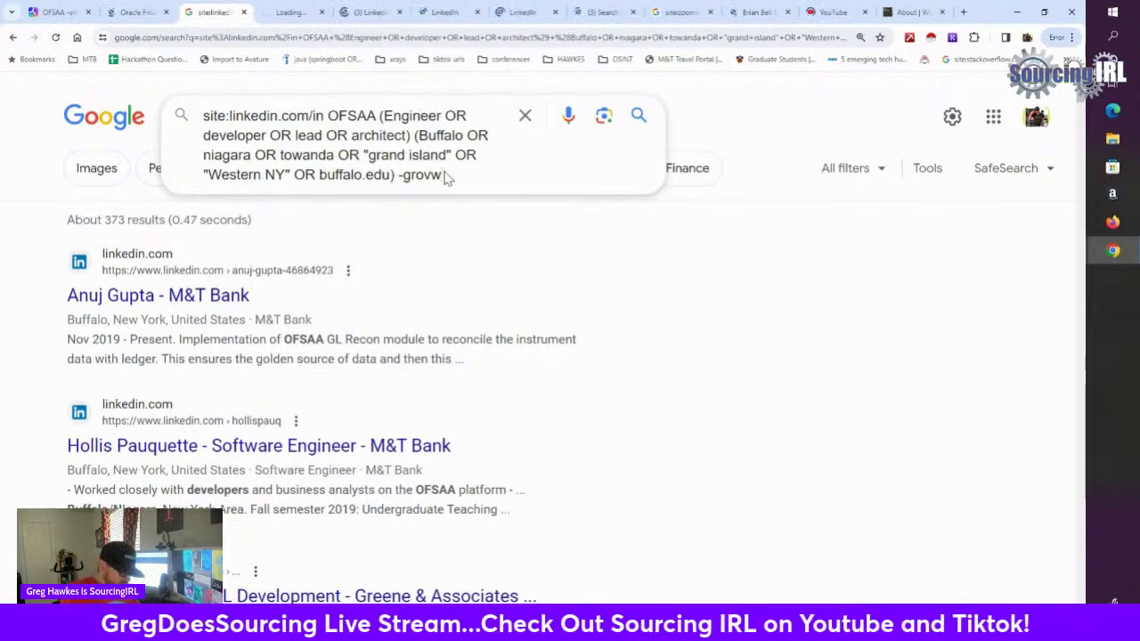
pyautogui.press('BackSpace')
pyautogui.write('e')
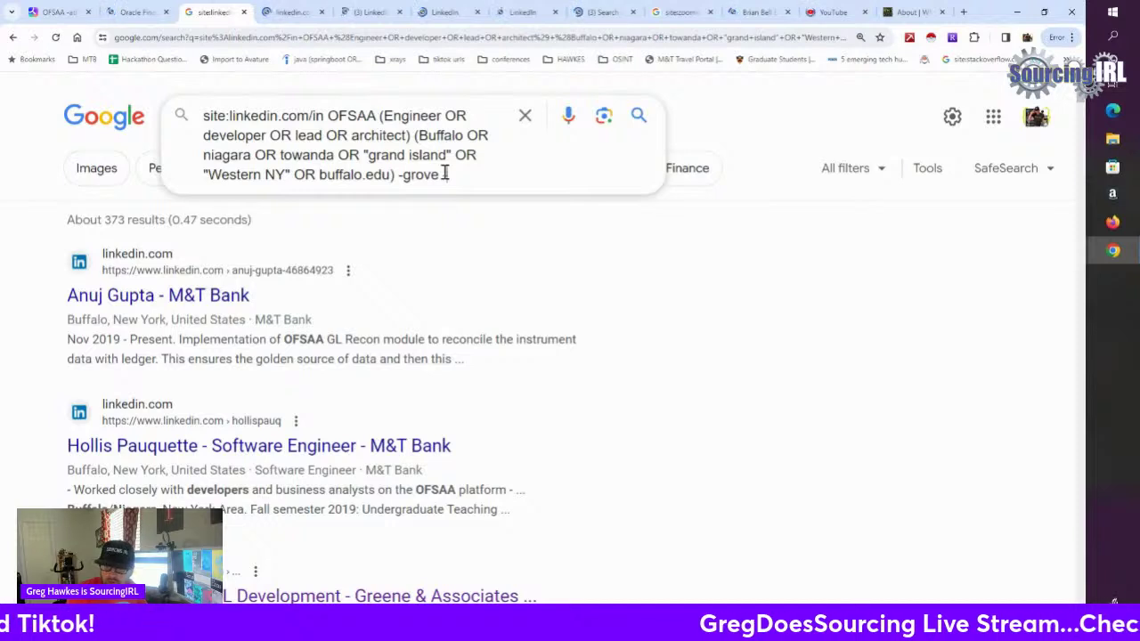
pyautogui.write('-')
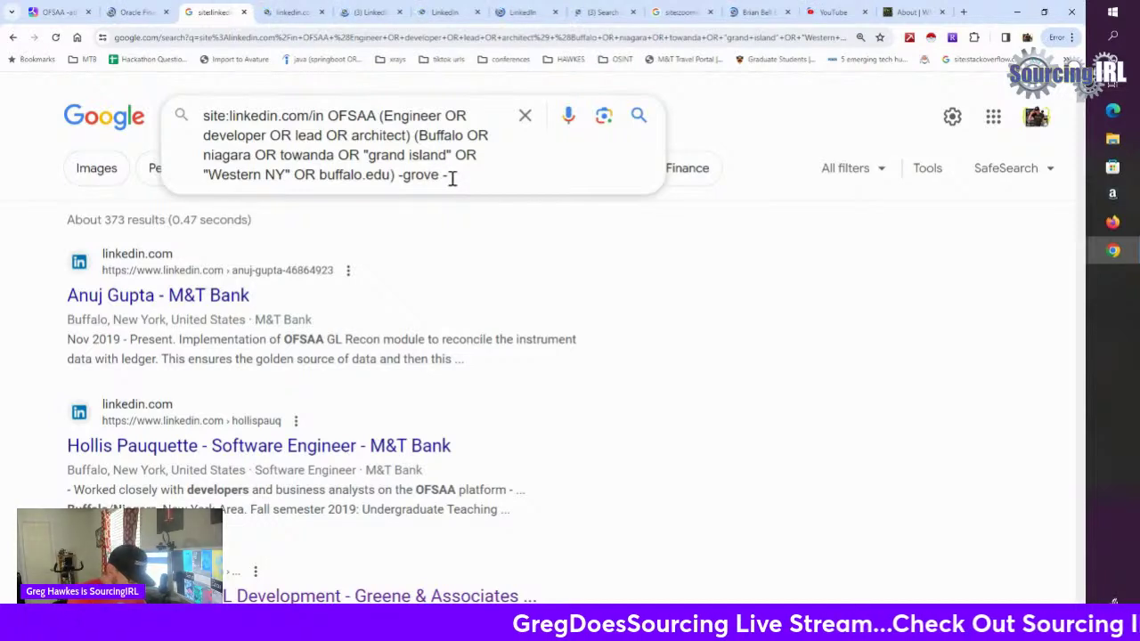
pyautogui.write('m&T')
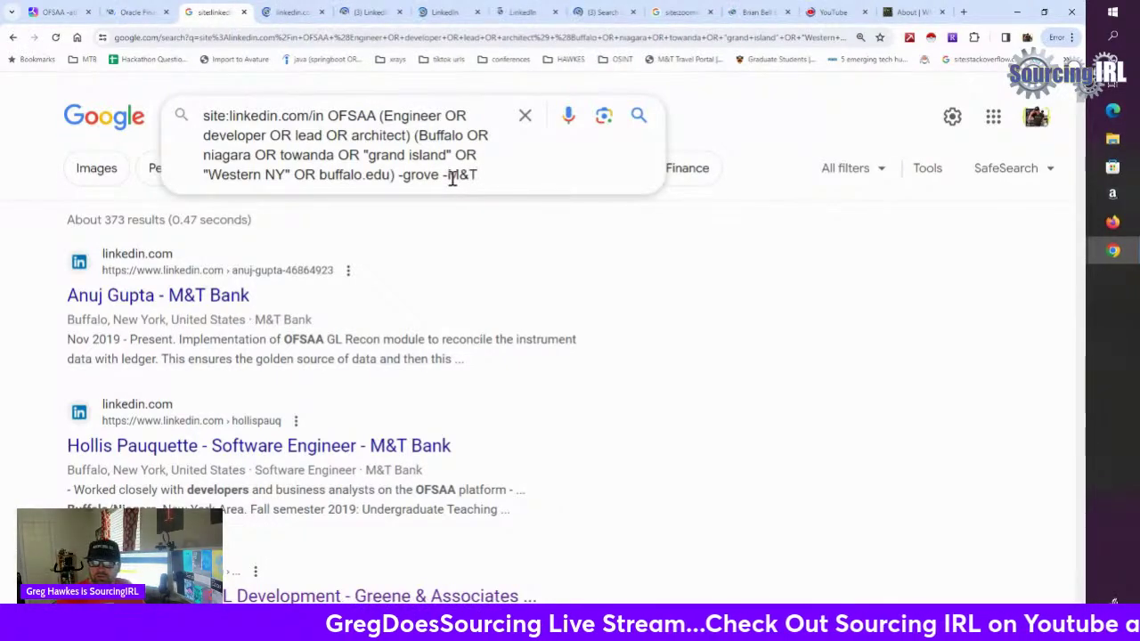
pyautogui.press('Return')
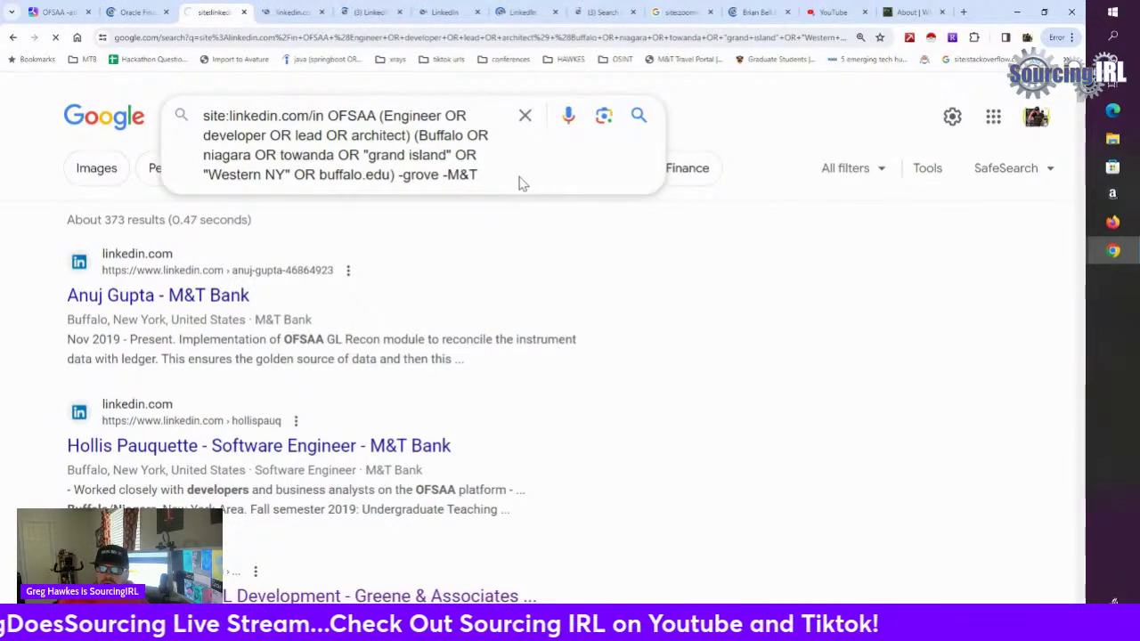
# Step: Switch to the You.com search for OFSAA -athletic, review its results and show the image results
pyautogui.click(372, 12)
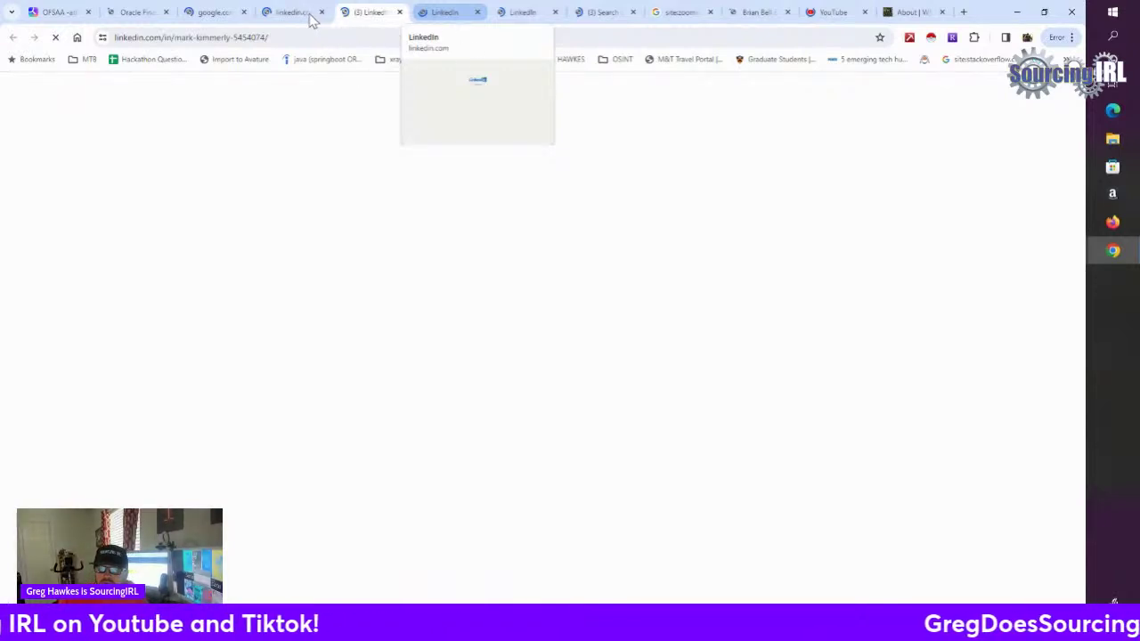
pyautogui.click(46, 13)
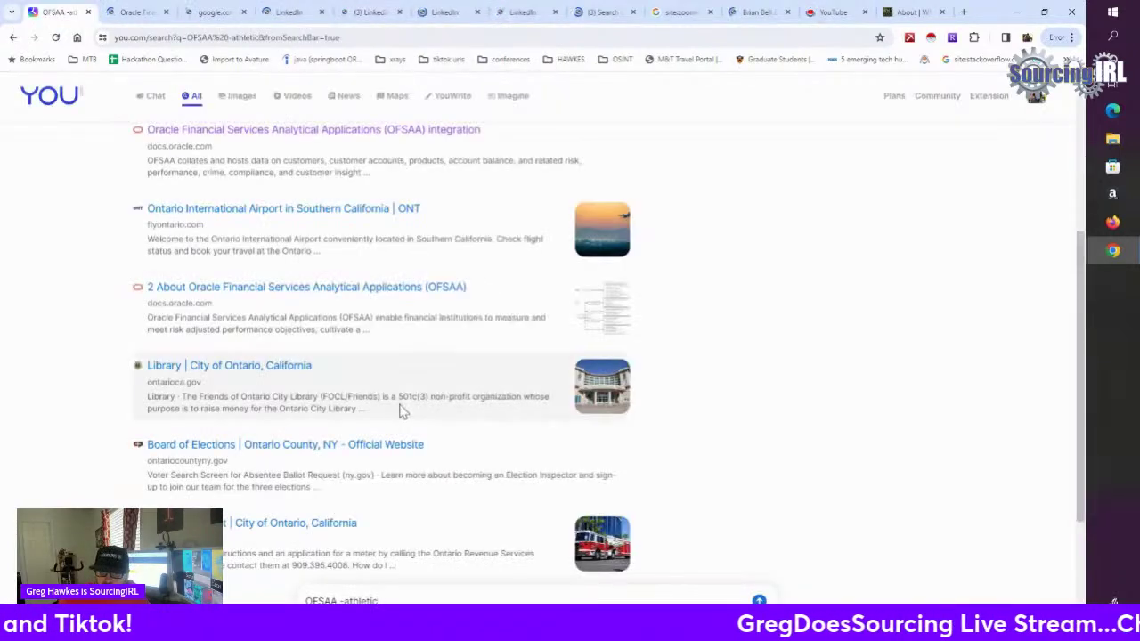
pyautogui.scroll(3, 399, 406)
pyautogui.scroll(2, 401, 401)
pyautogui.scroll(-4, 258, 196)
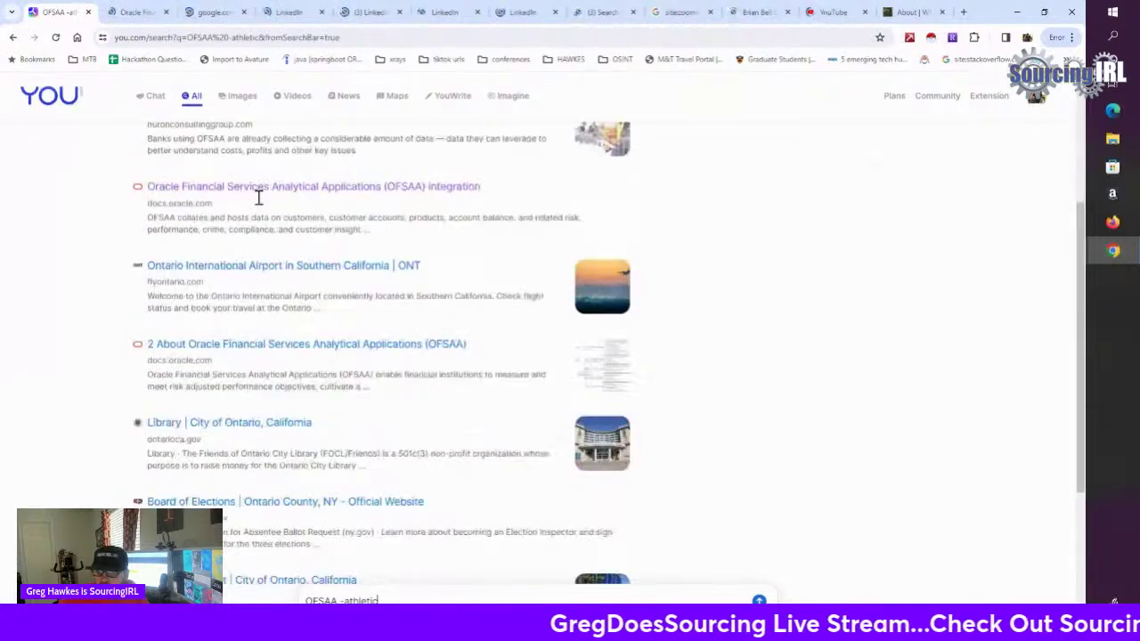
pyautogui.scroll(4, 258, 204)
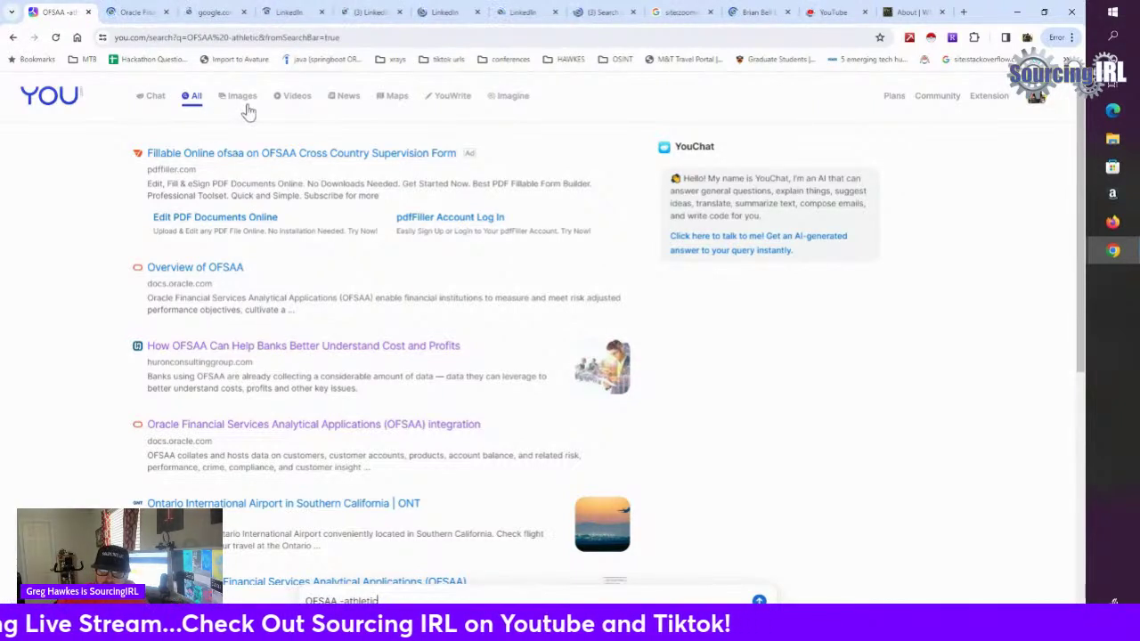
pyautogui.click(247, 105)
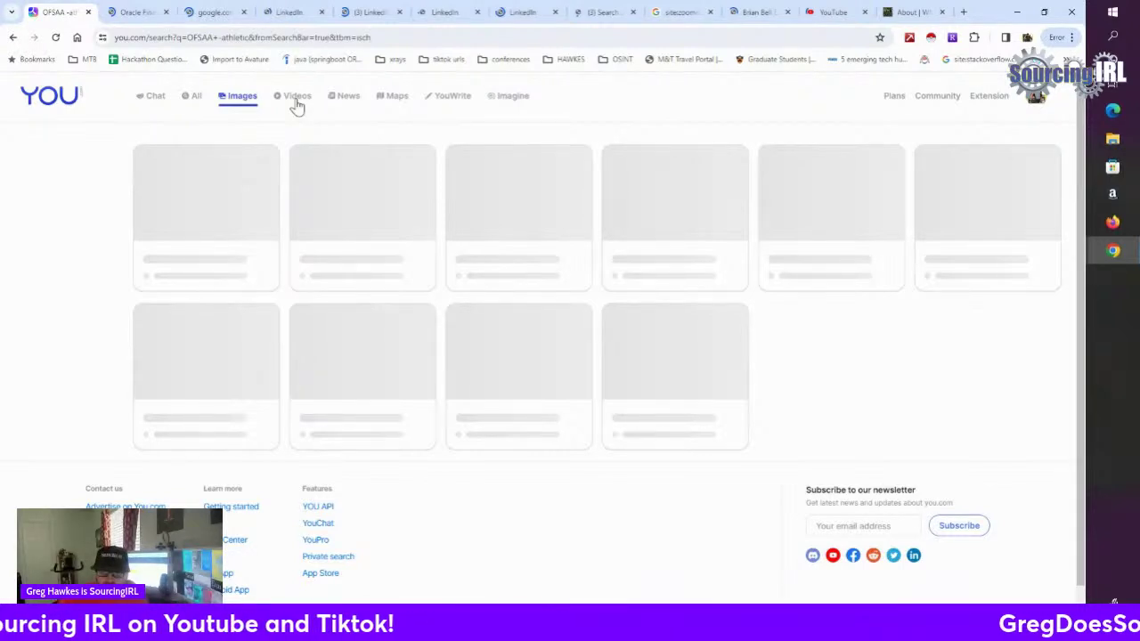
# Step: Review the You.com image results for OFSAA -athletic and show the video results for the same query
pyautogui.click(133, 12)
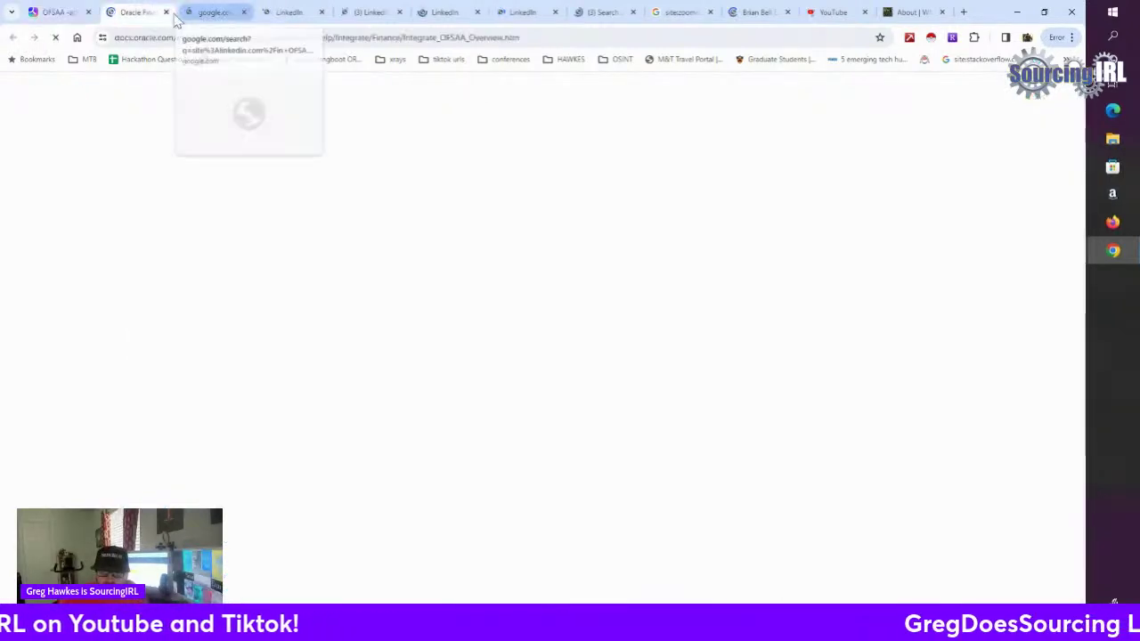
pyautogui.click(57, 13)
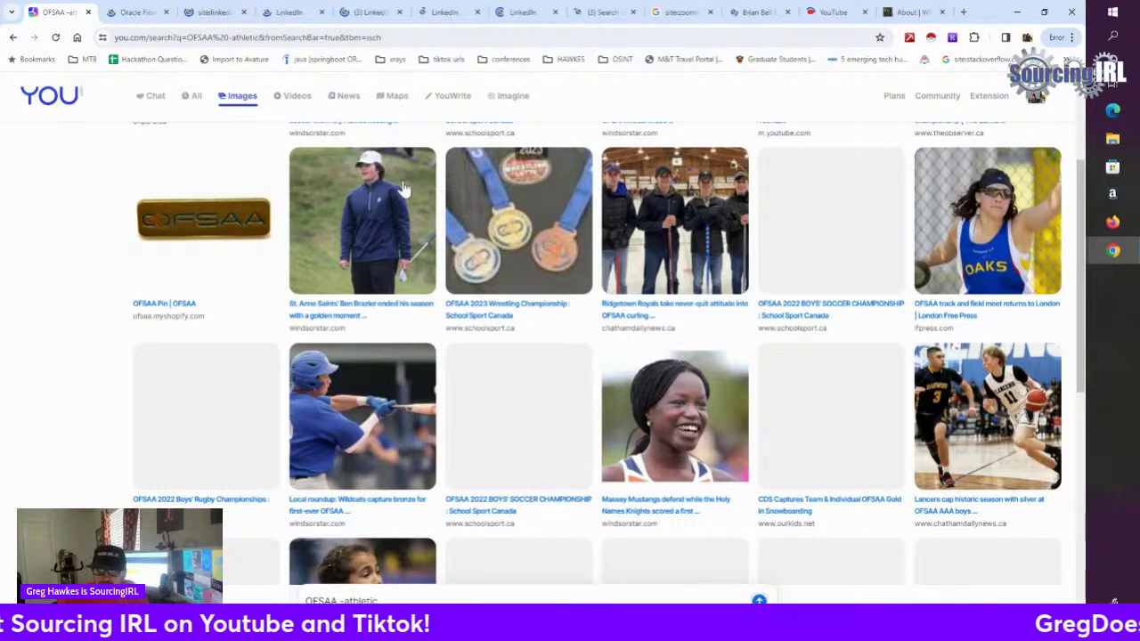
pyautogui.scroll(2, 300, 110)
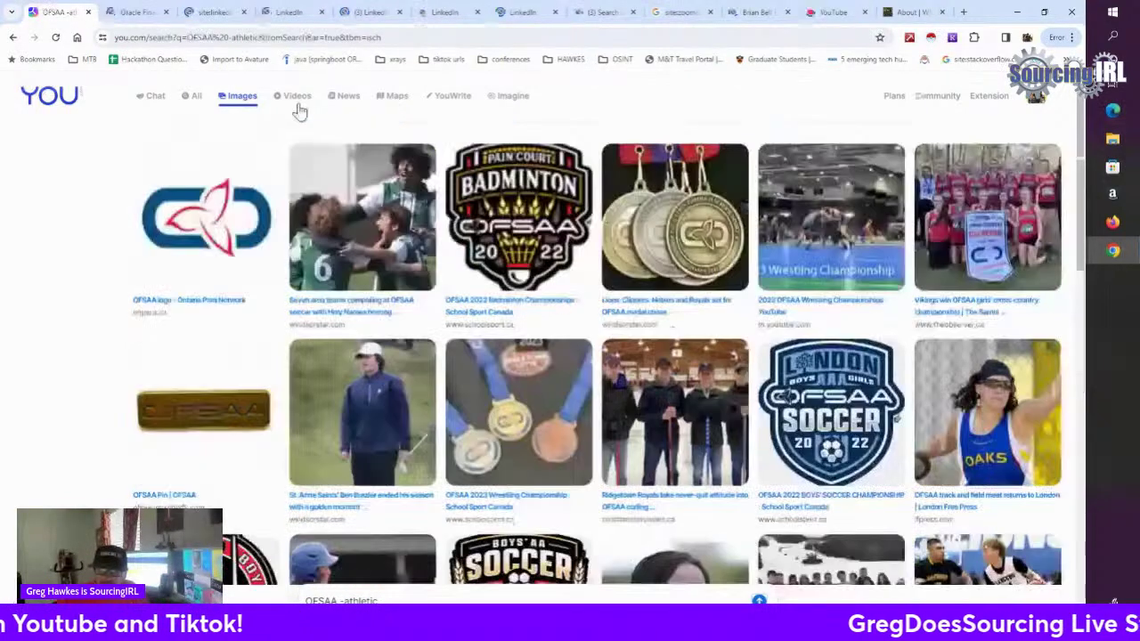
pyautogui.click(298, 100)
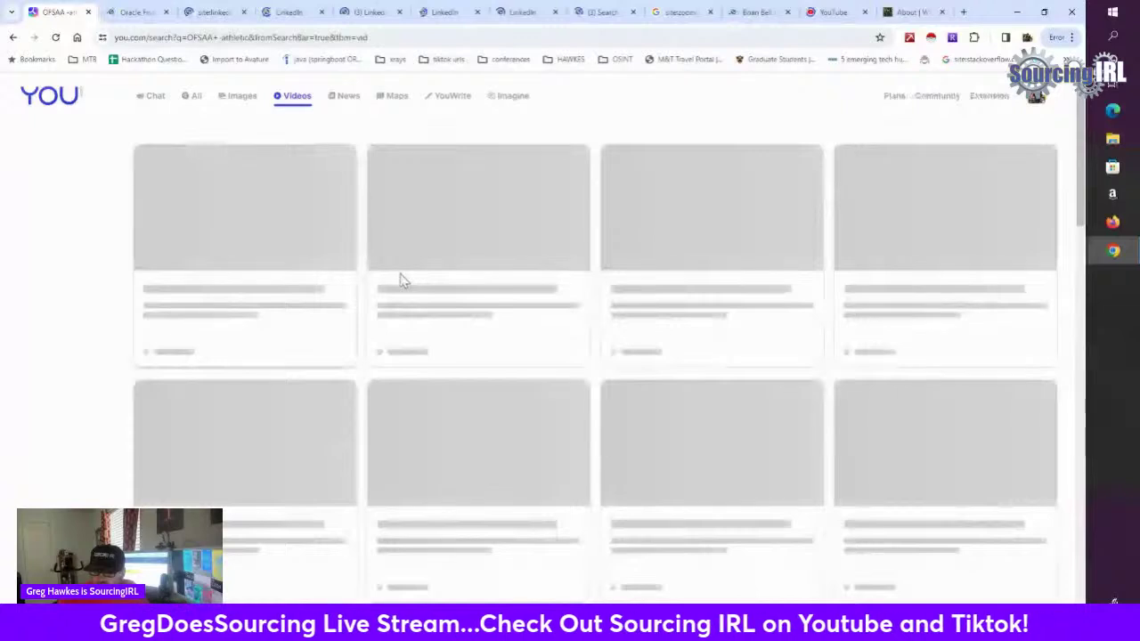
pyautogui.scroll(-5, 461, 348)
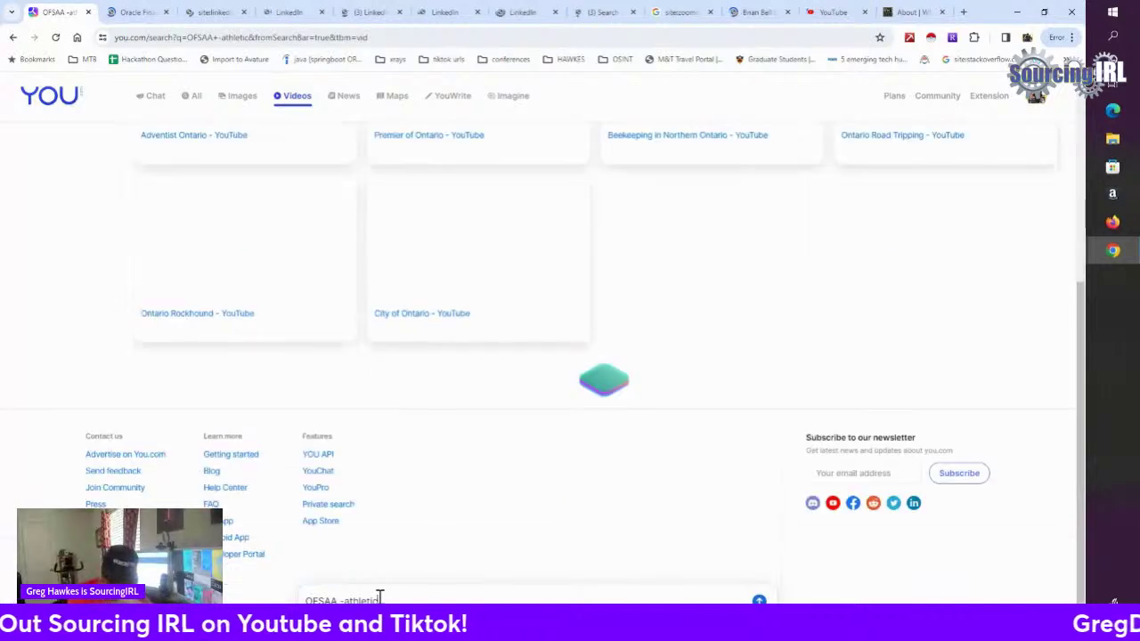
# Step: Change the You.com query to OFSAA banks and run the video search
pyautogui.click(380, 599)
pyautogui.press('BackSpace')
pyautogui.press('BackSpace')
pyautogui.press('BackSpace')
pyautogui.press('BackSpace')
pyautogui.press('BackSpace')
pyautogui.press('BackSpace')
pyautogui.press('BackSpace')
pyautogui.press('BackSpace')
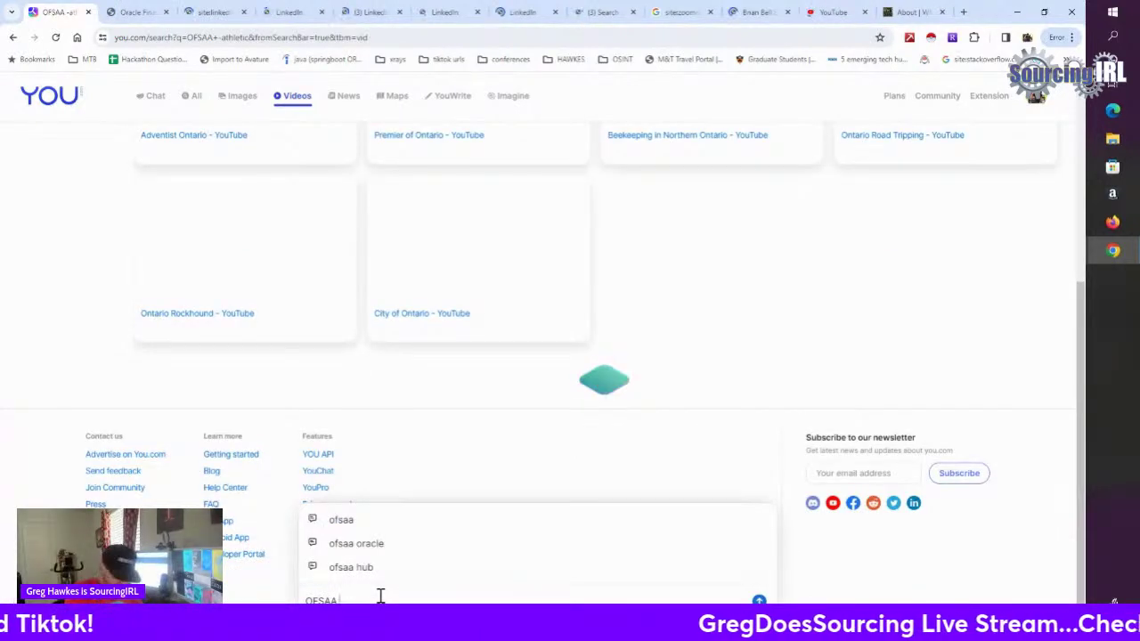
pyautogui.write('ba')
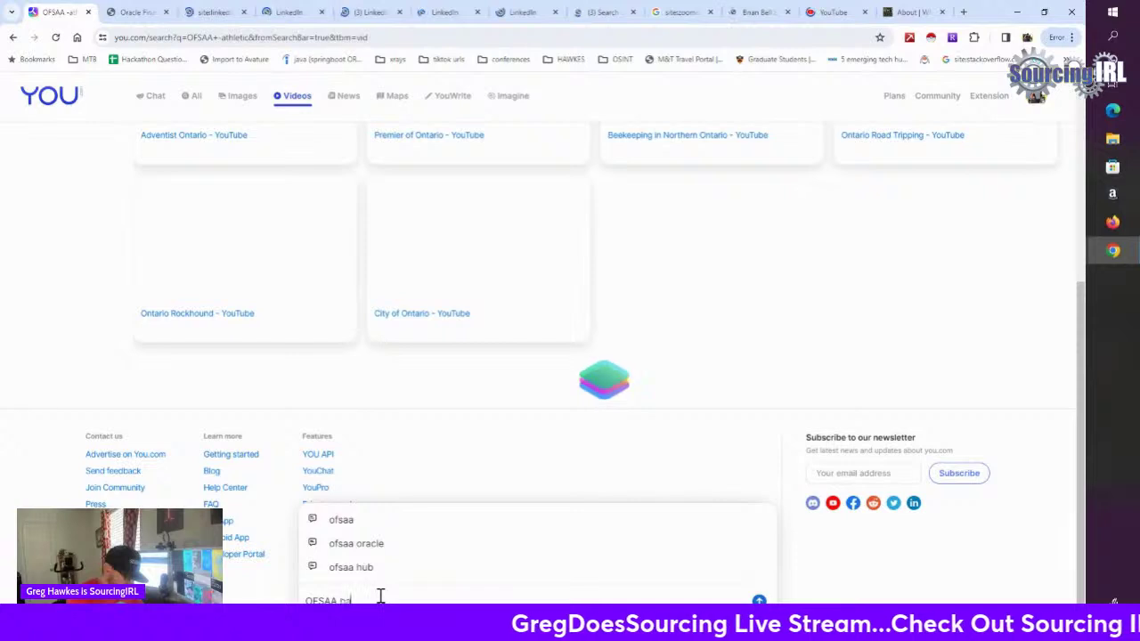
pyautogui.write('nki')
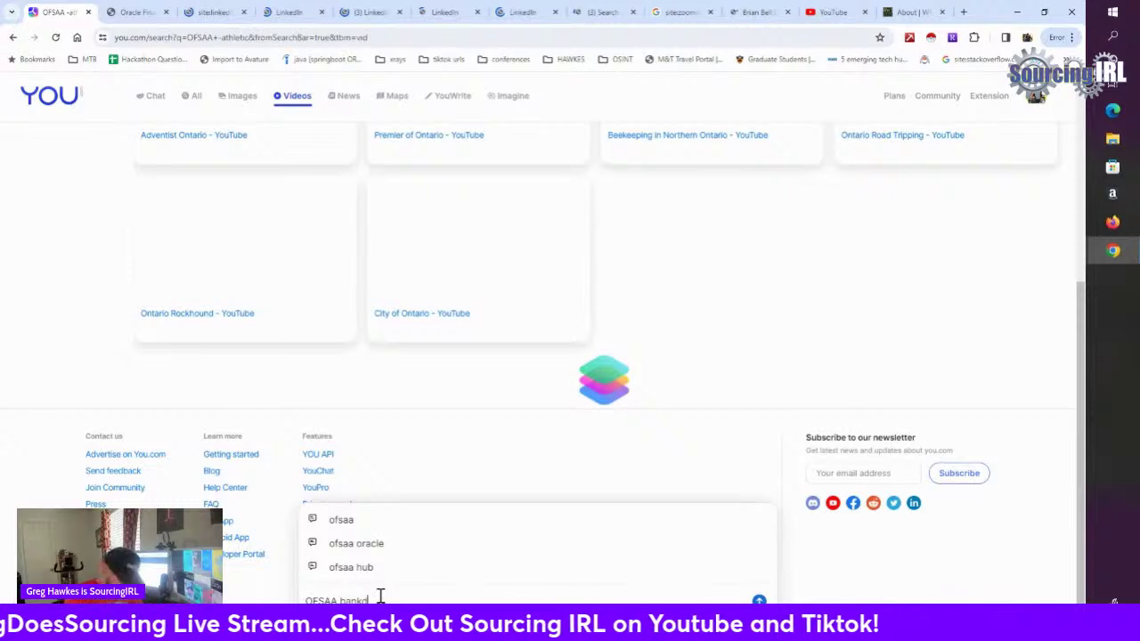
pyautogui.press('BackSpace')
pyautogui.write('s')
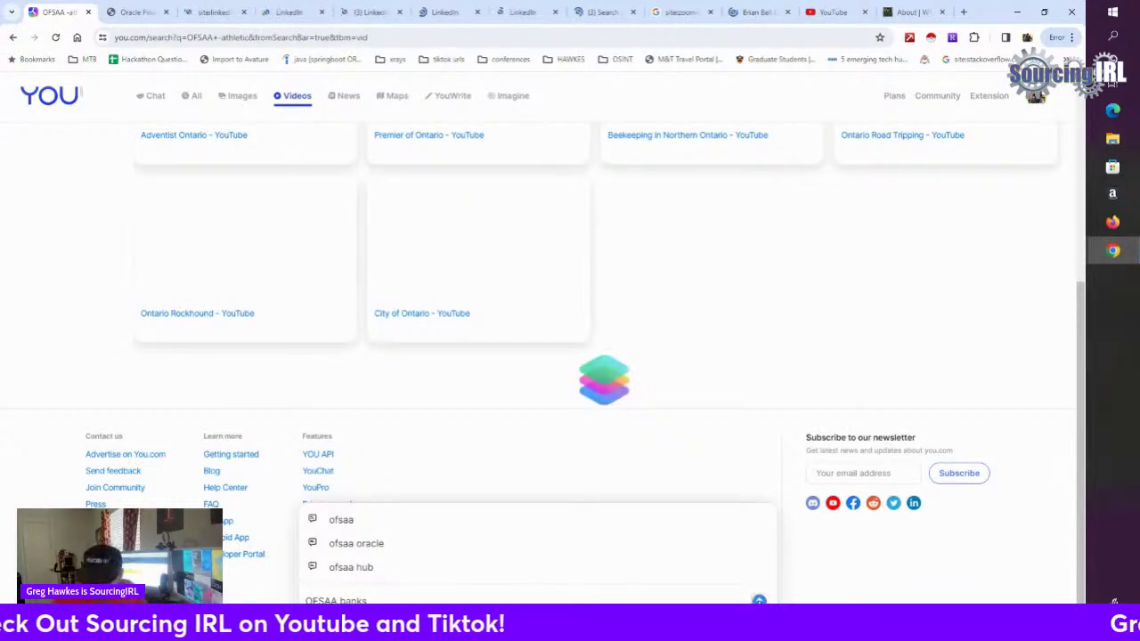
pyautogui.click(758, 602)
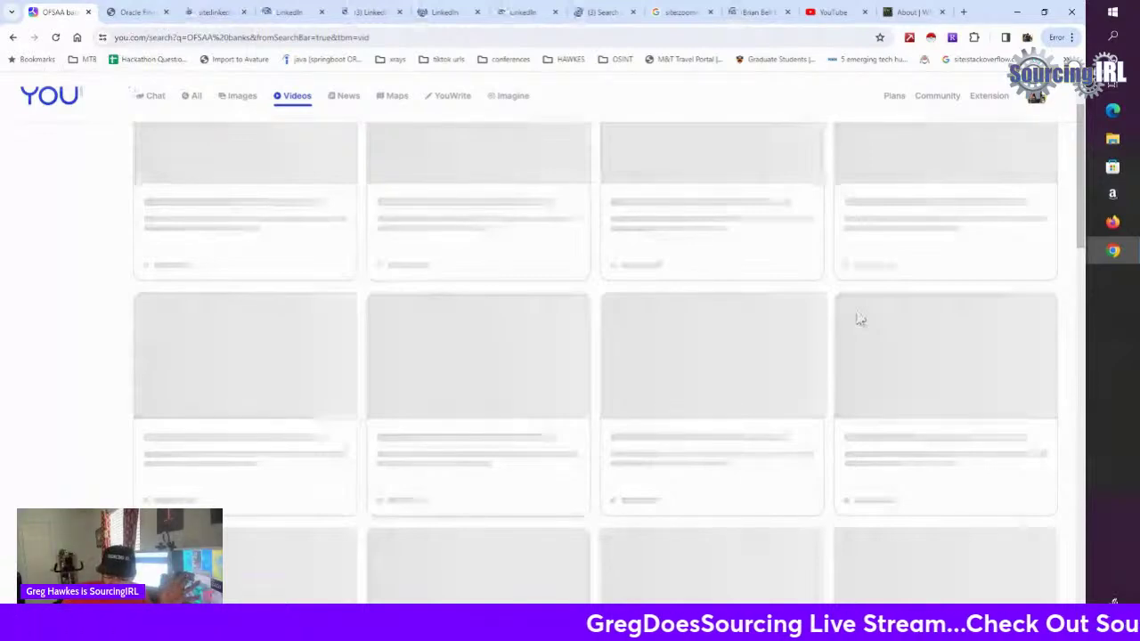
# Step: Switch to the Google LinkedIn X-ray results, check the full query and examine the listed profiles for Buffalo-area OFSAA talent
pyautogui.click(214, 13)
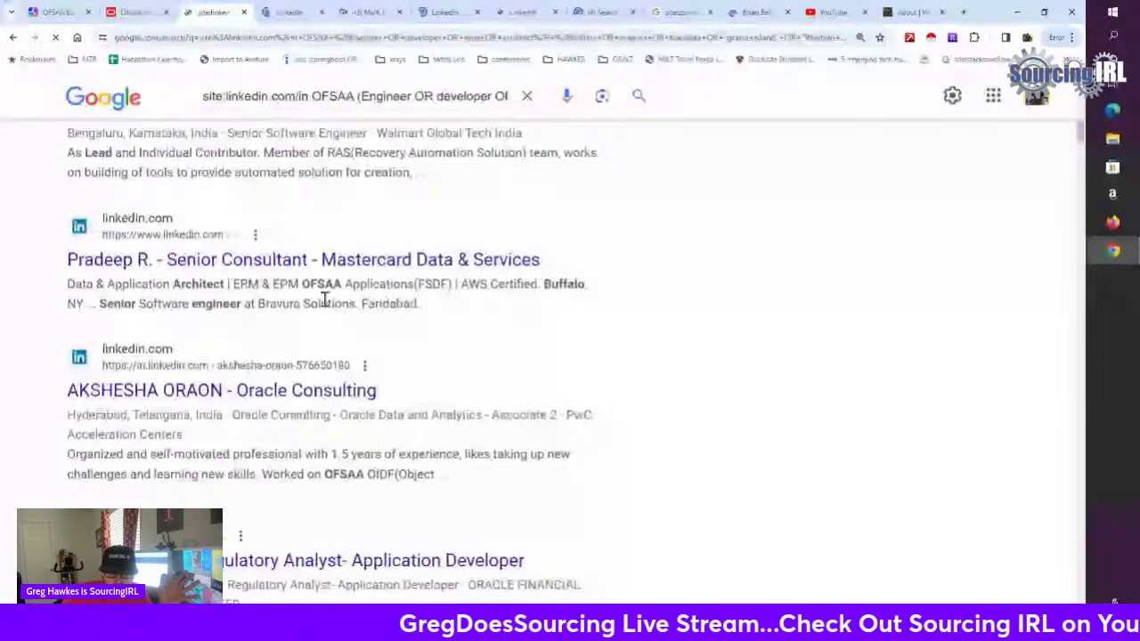
pyautogui.scroll(10, 312, 305)
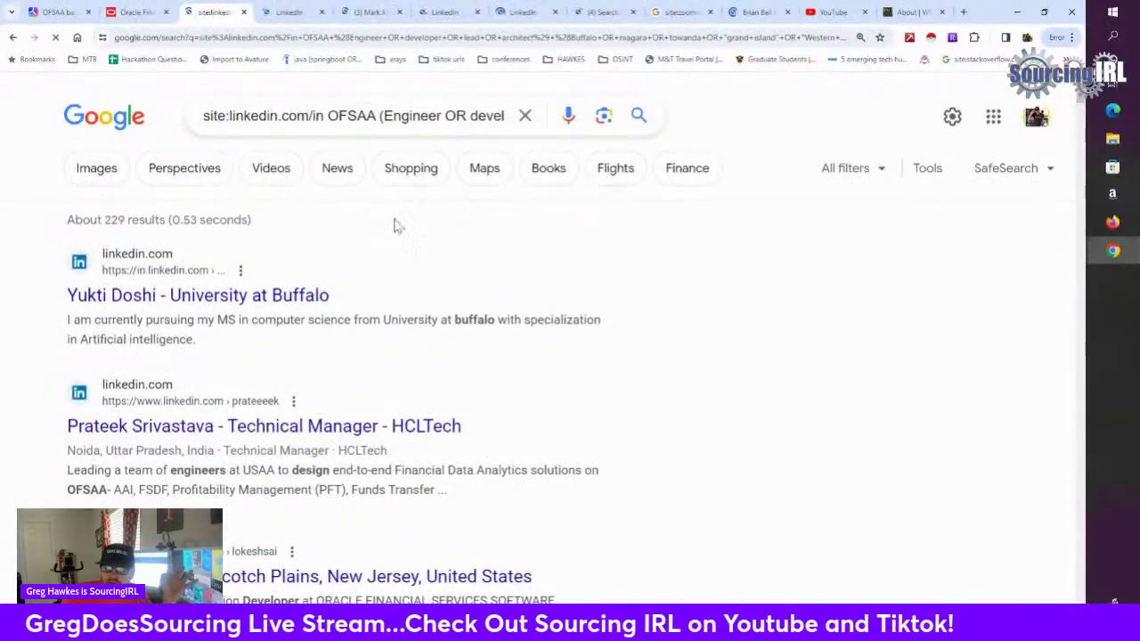
pyautogui.click(395, 115)
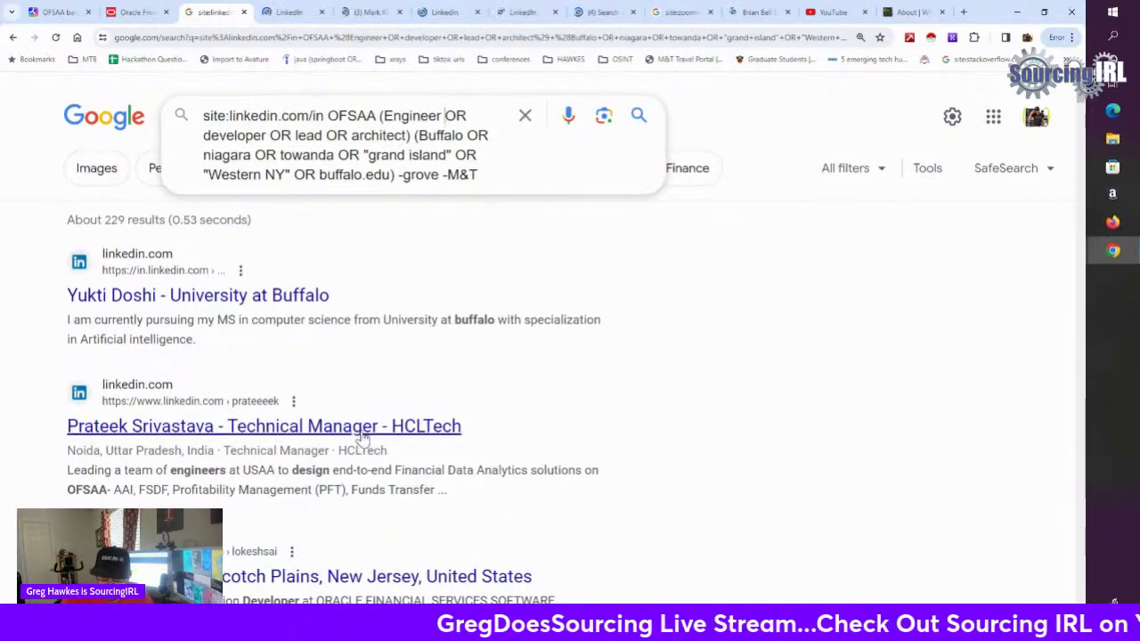
pyautogui.click(404, 367)
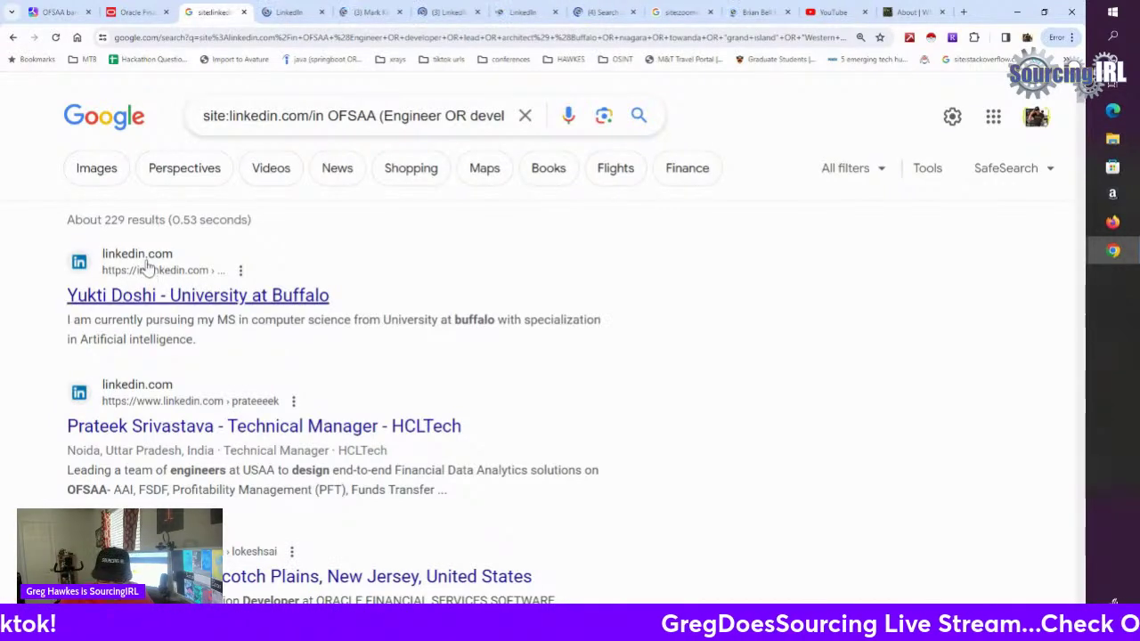
pyautogui.scroll(-1, 172, 506)
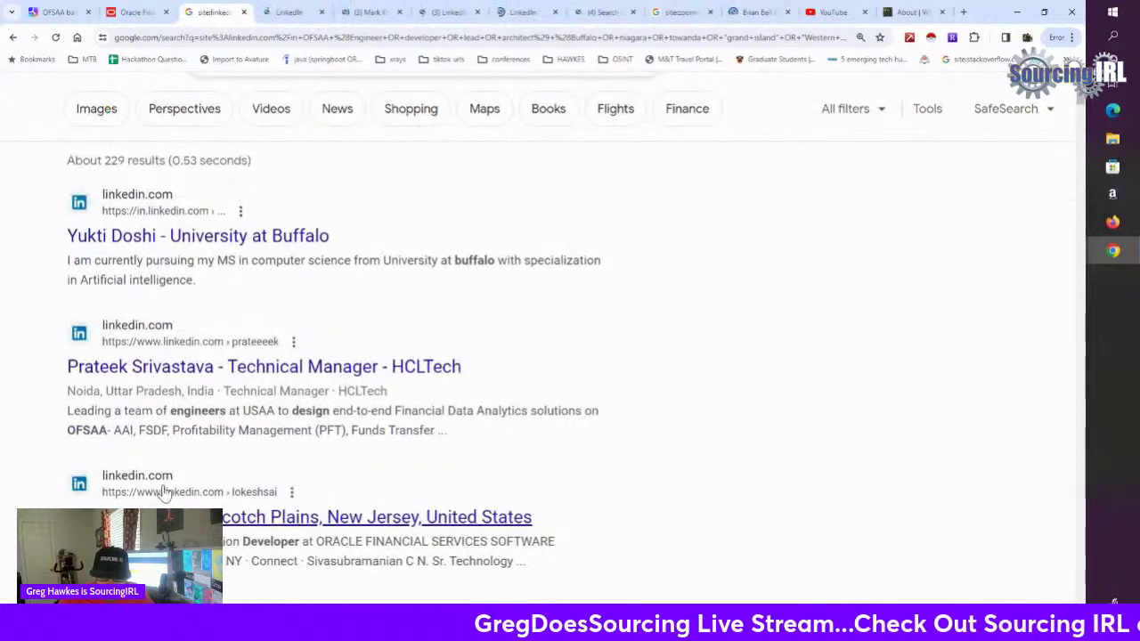
pyautogui.scroll(-1, 173, 387)
pyautogui.scroll(-4, 173, 387)
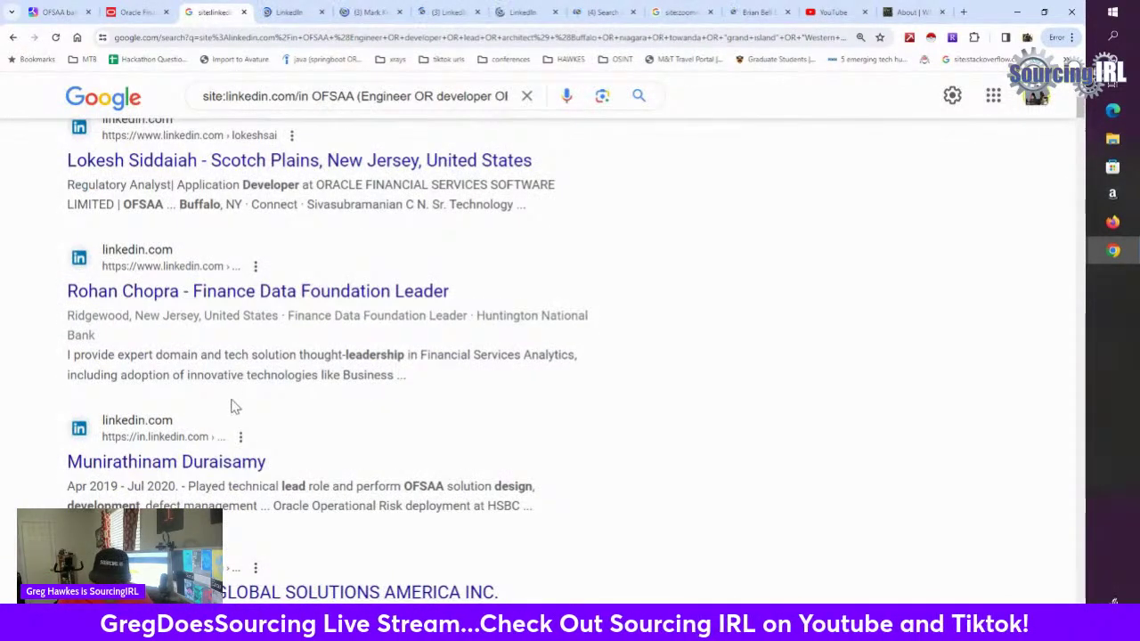
pyautogui.scroll(-2, 165, 446)
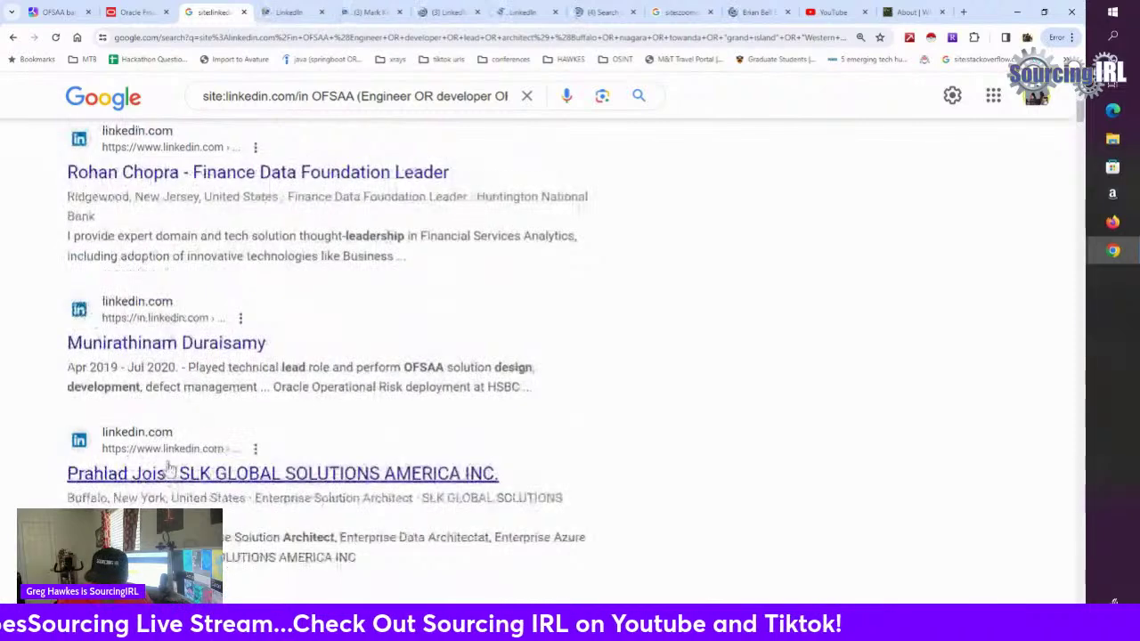
pyautogui.scroll(-1, 175, 461)
pyautogui.scroll(-2, 175, 461)
pyautogui.scroll(8, 336, 471)
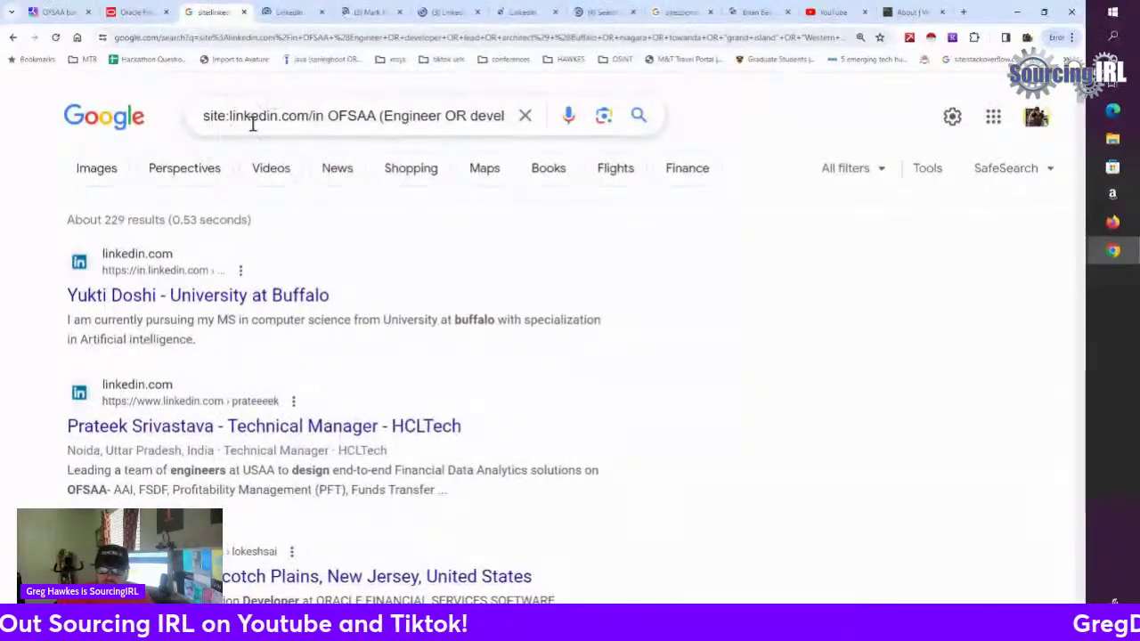
# Step: View the Buffalo data engineering profile on LinkedIn and highlight the profile identifier in its URL
pyautogui.click(283, 16)
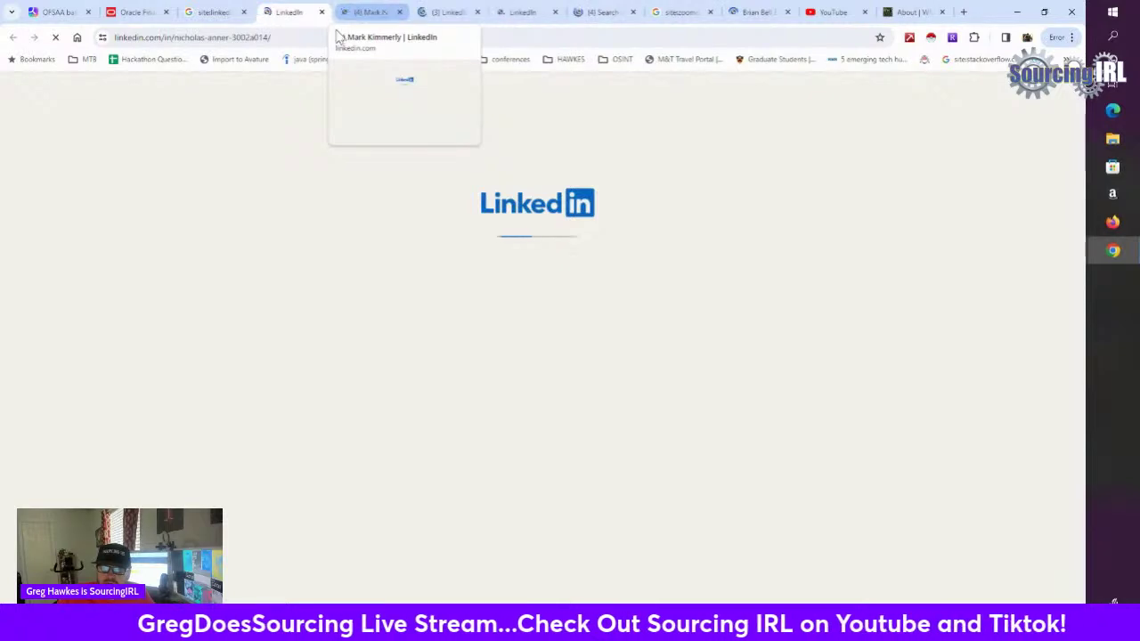
pyautogui.click(176, 38)
pyautogui.click(176, 37)
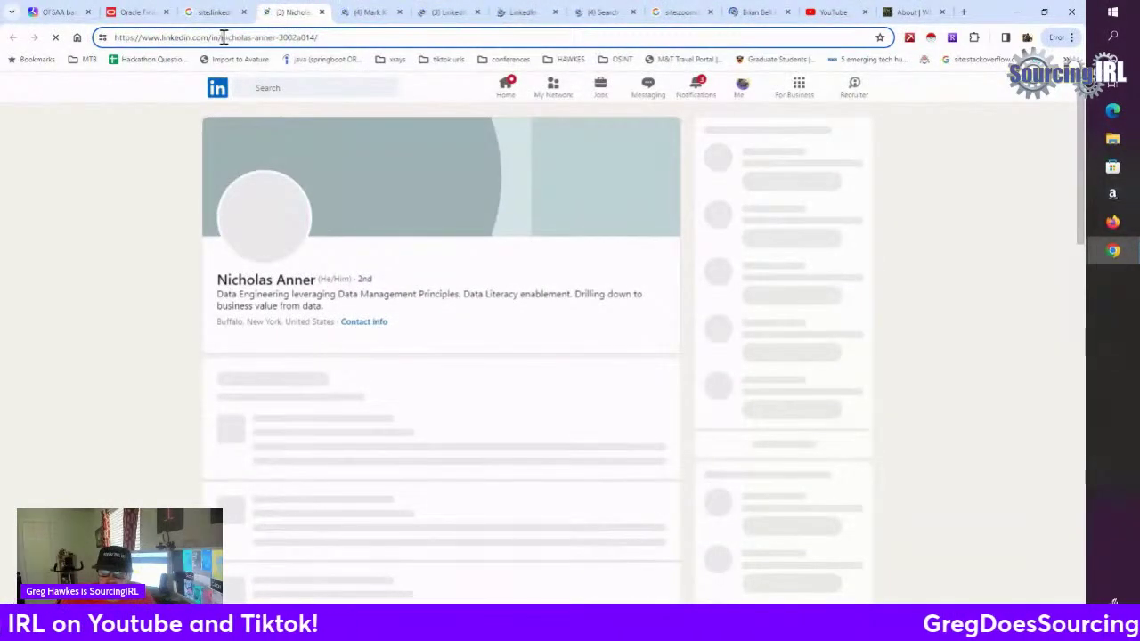
pyautogui.moveTo(222, 37); pyautogui.dragTo(344, 44)
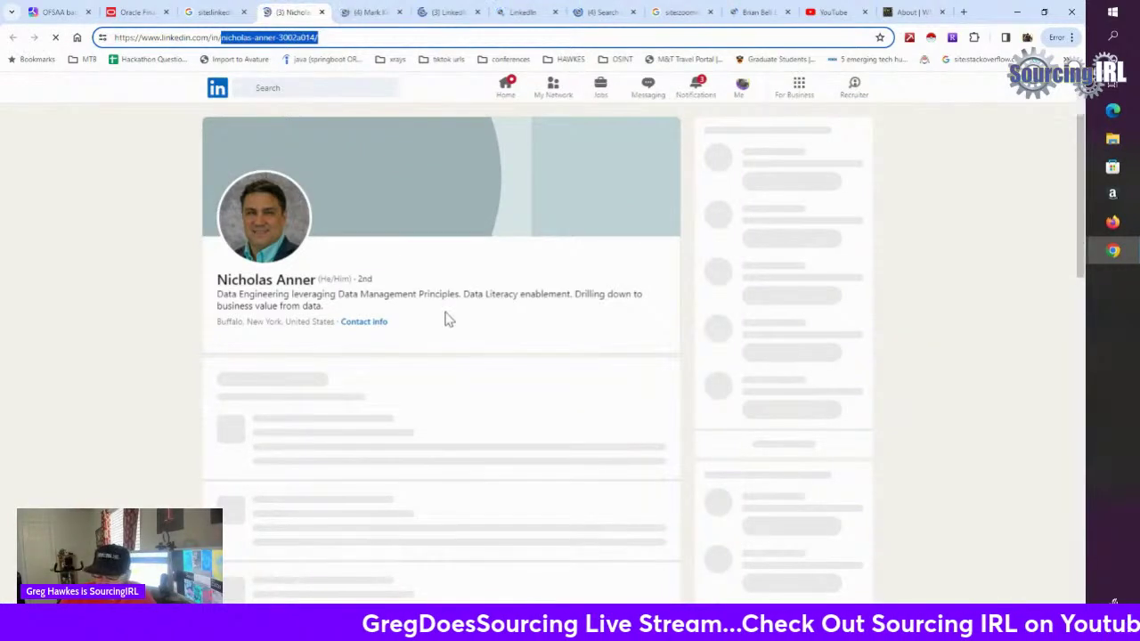
pyautogui.scroll(-2, 431, 329)
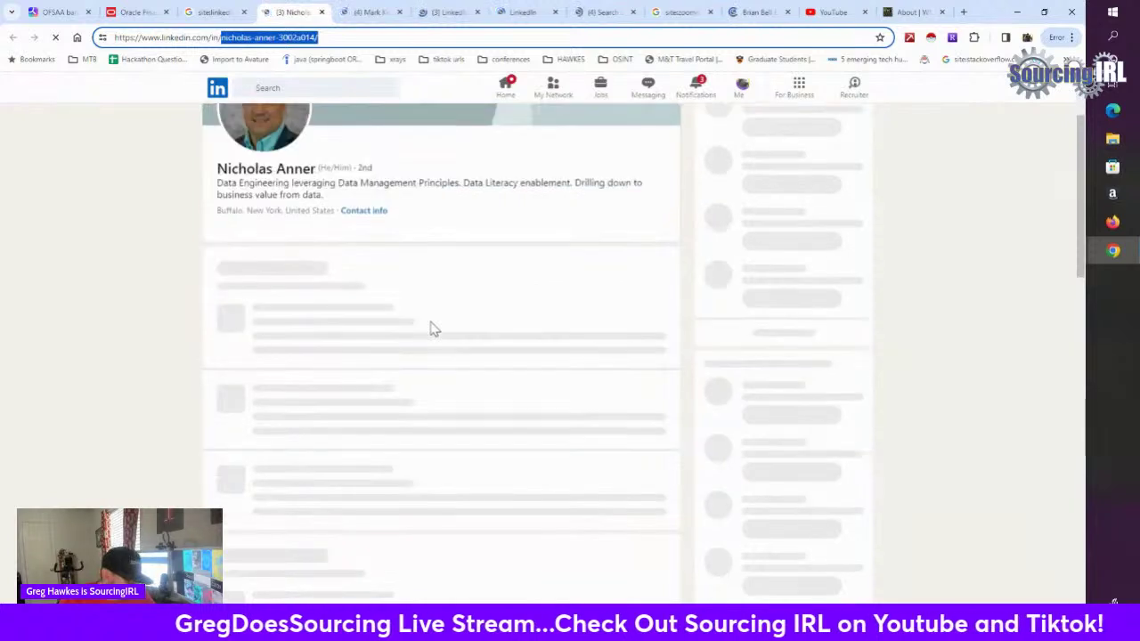
pyautogui.scroll(2, 420, 323)
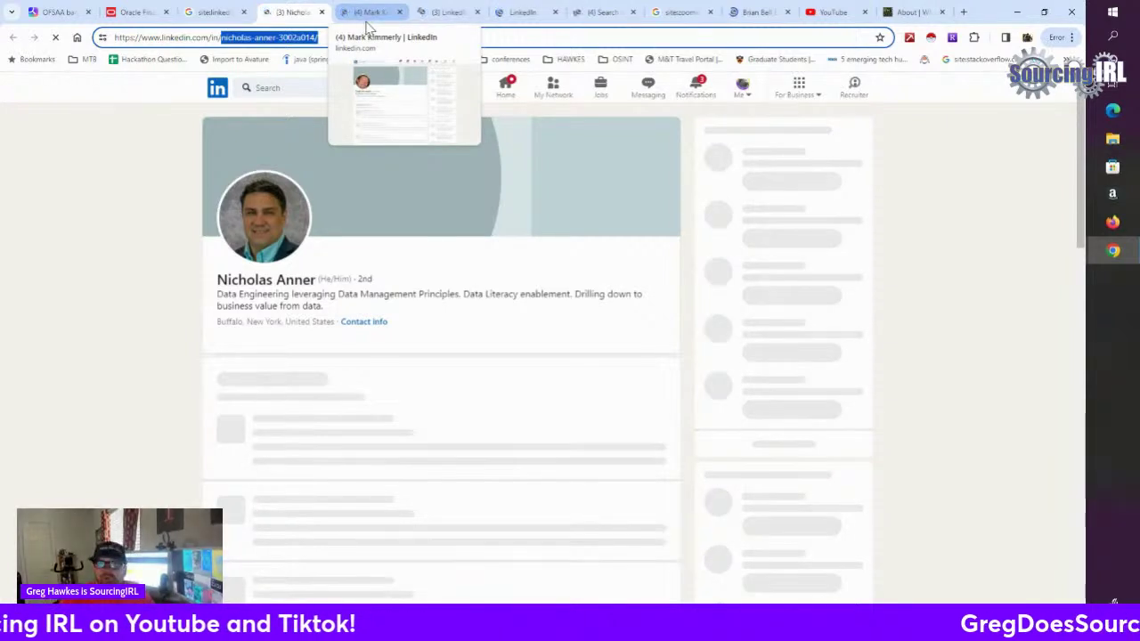
# Step: Review the experienced software developer's LinkedIn profile from summary through experience, patents and interests, and close the message pop-up
pyautogui.click(369, 24)
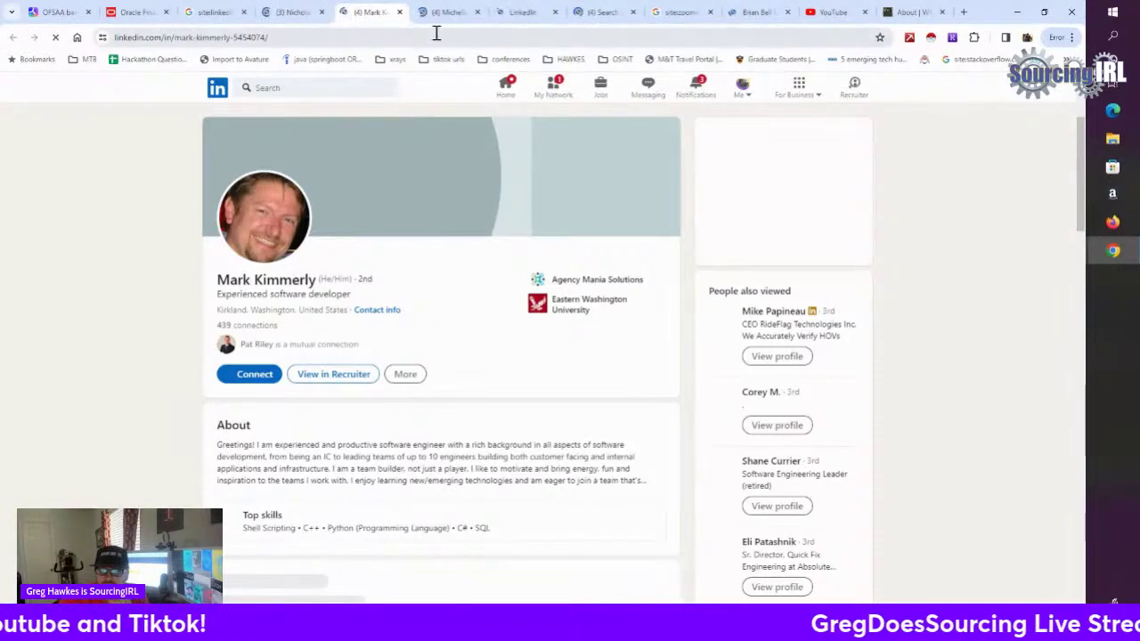
pyautogui.scroll(-2, 404, 350)
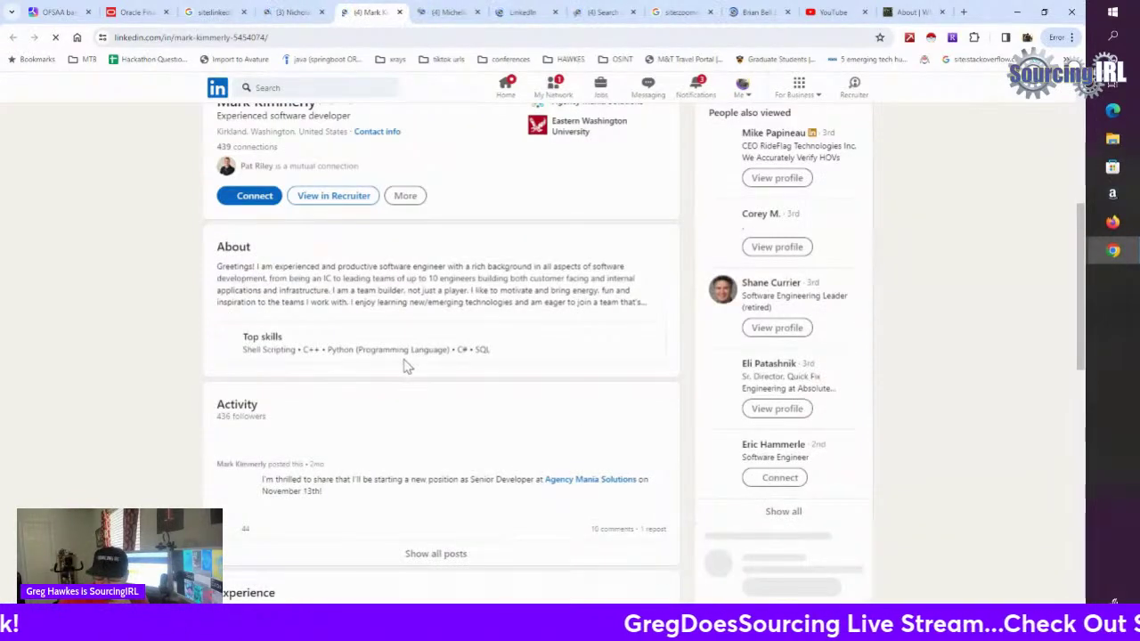
pyautogui.scroll(-3, 410, 354)
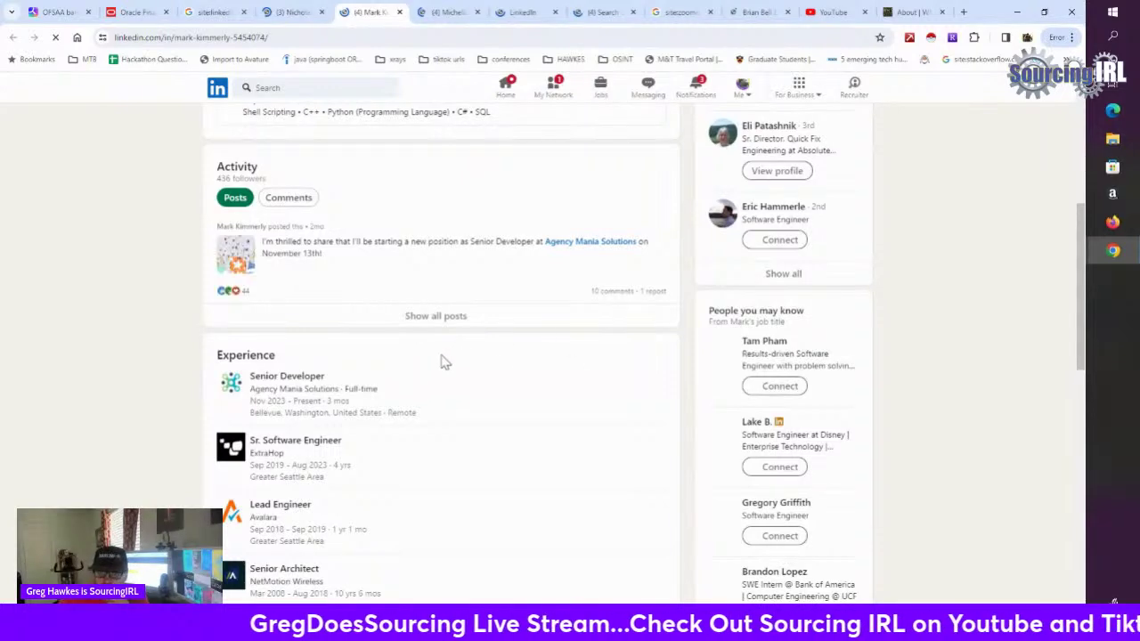
pyautogui.scroll(-10, 445, 360)
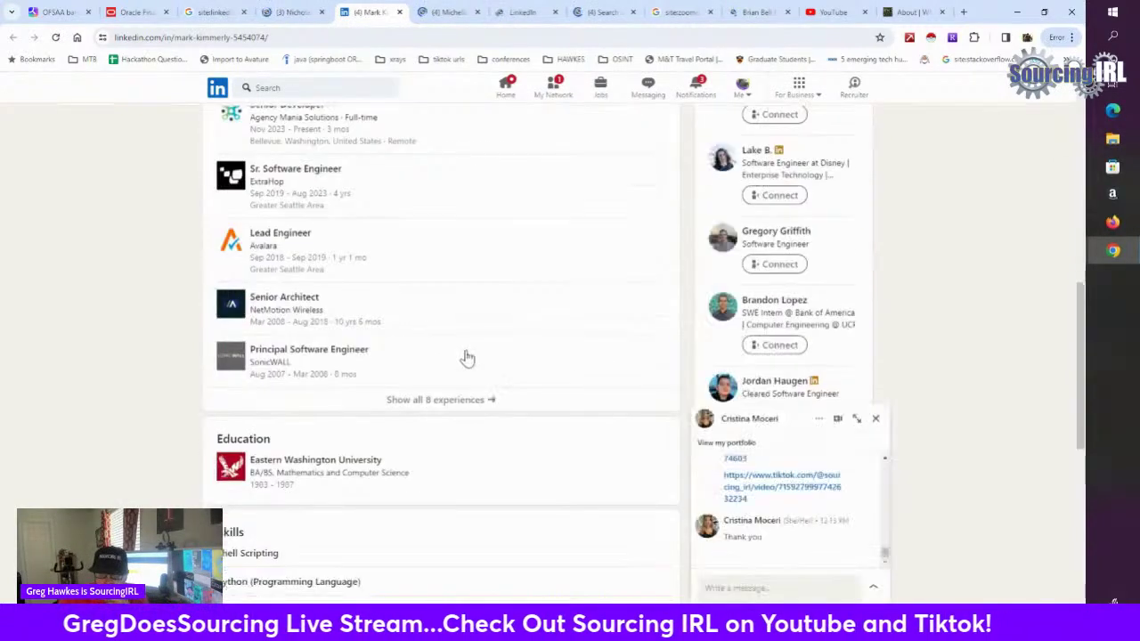
pyautogui.scroll(-4, 467, 358)
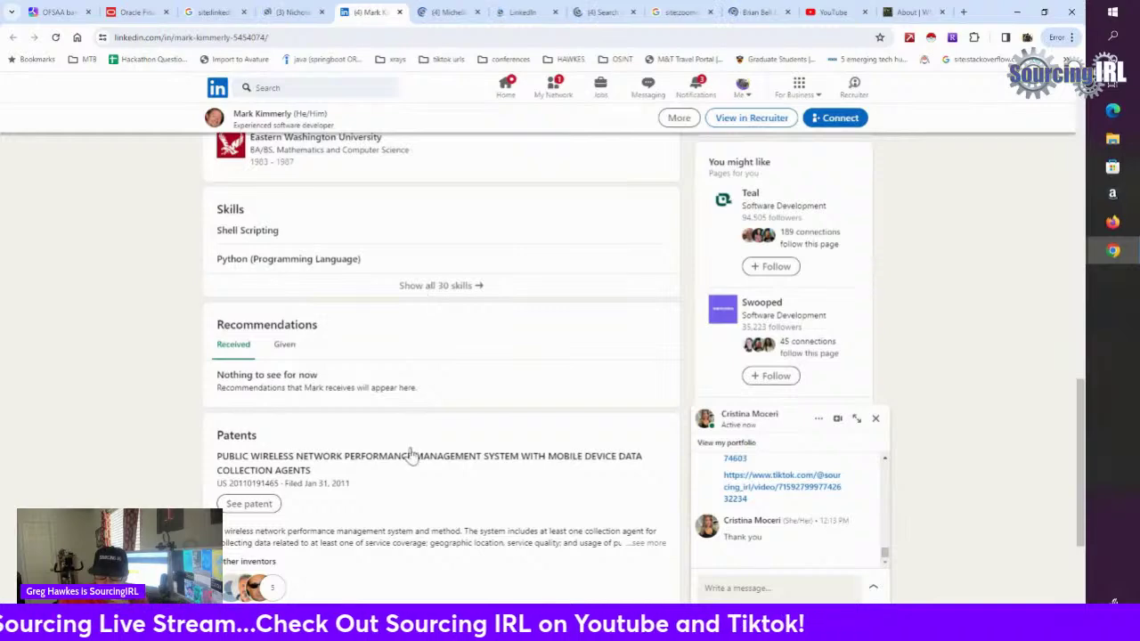
pyautogui.scroll(-2, 412, 453)
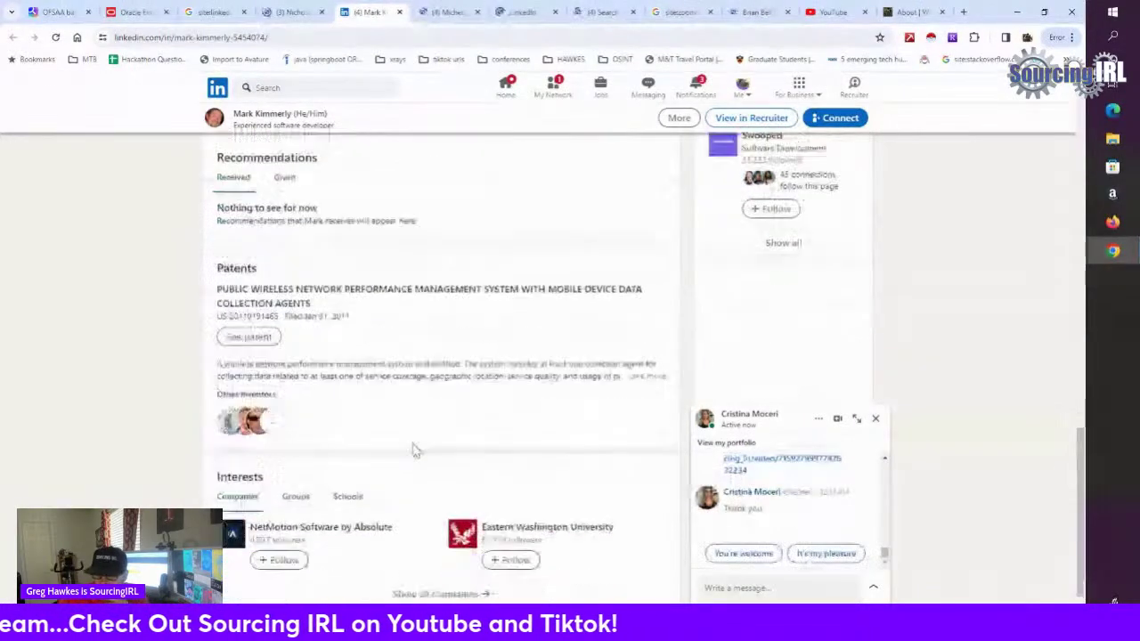
pyautogui.scroll(-2, 413, 450)
pyautogui.click(875, 418)
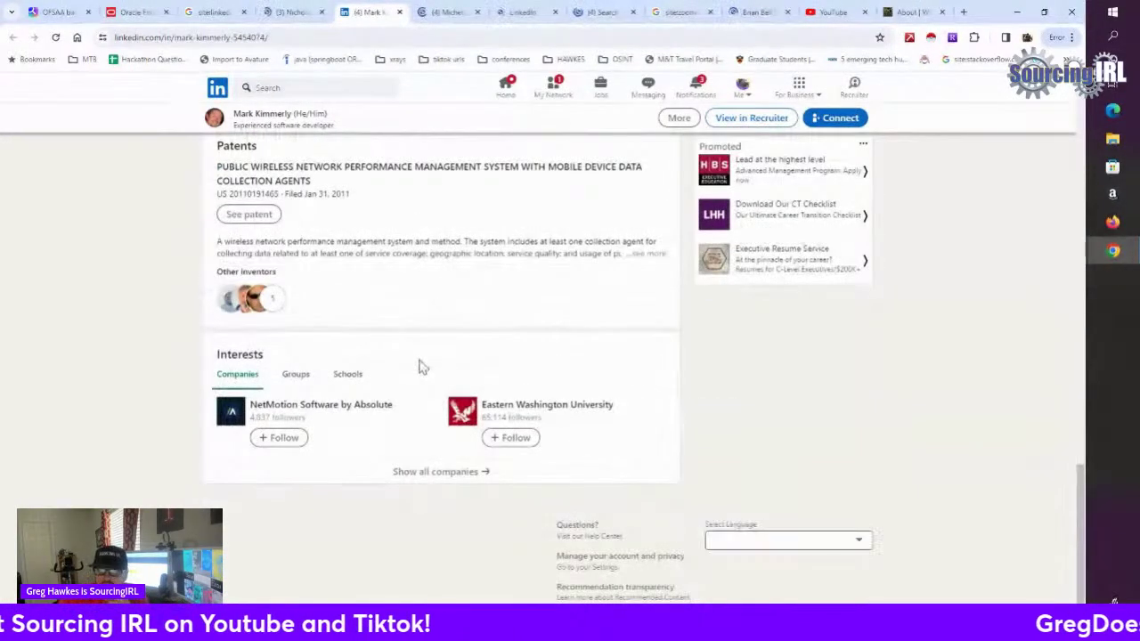
pyautogui.scroll(3, 601, 224)
# Step: Check the Ontario artist and designer's LinkedIn profile and close its tab
pyautogui.click(433, 12)
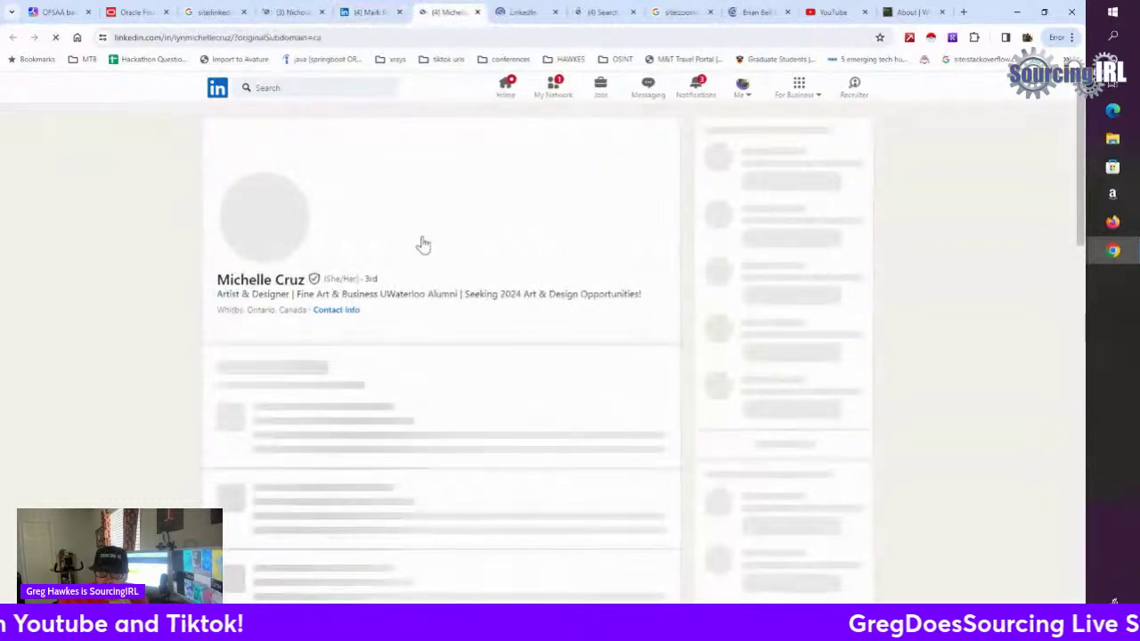
pyautogui.click(480, 13)
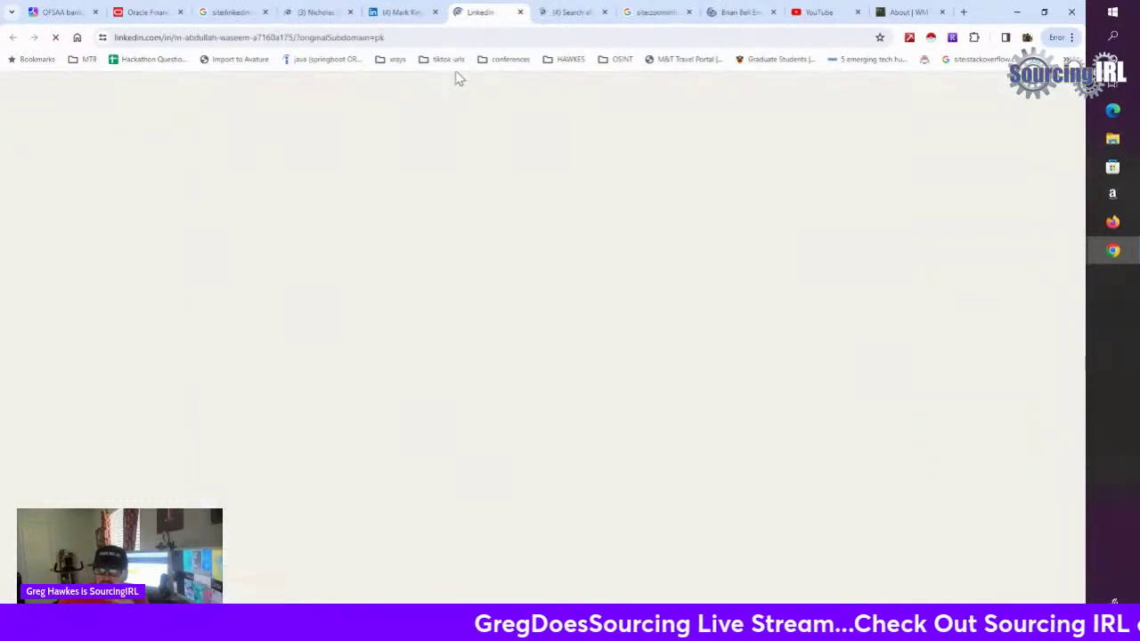